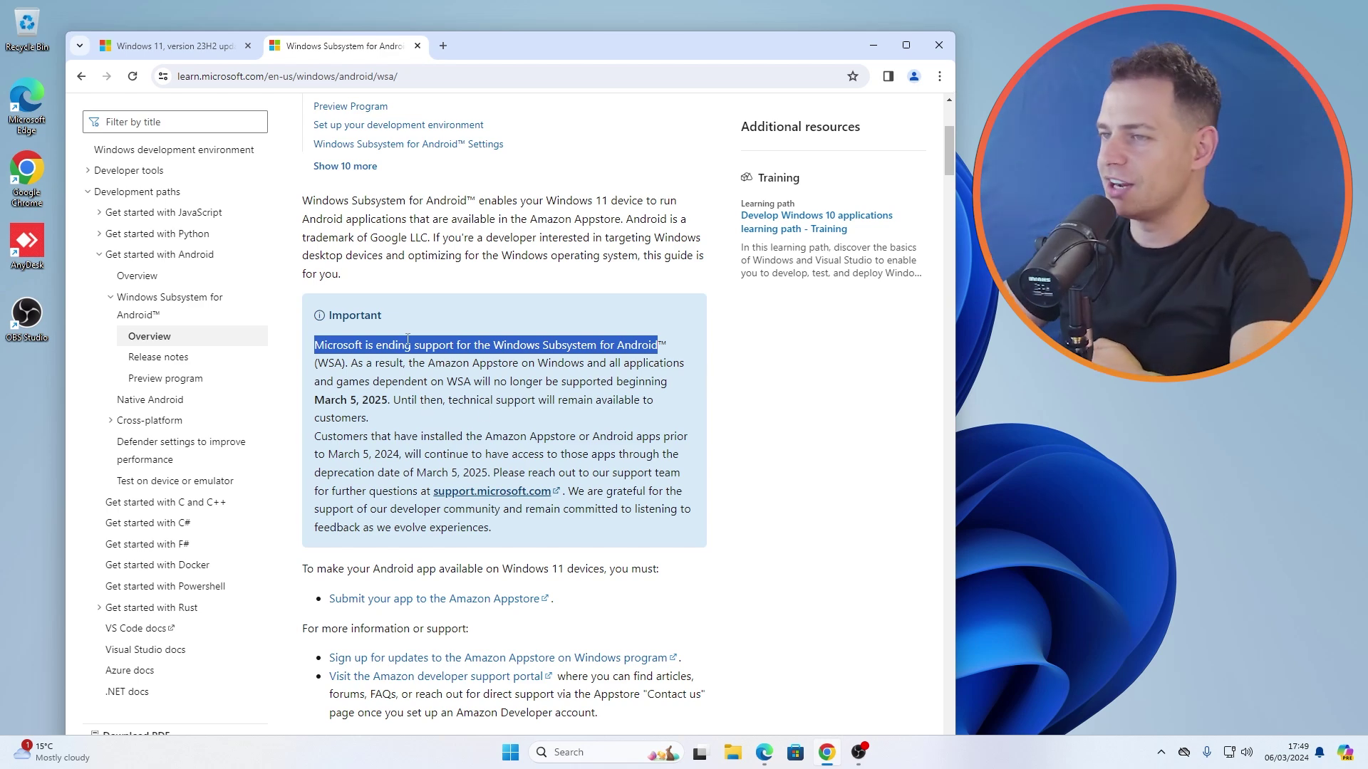
Step: Scroll through the WSA end-of-support notice on Microsoft Learn and highlight its opening text
{"action": "scroll", "coordinate": [348, 348], "scroll_direction": "up", "scroll_amount": 4}
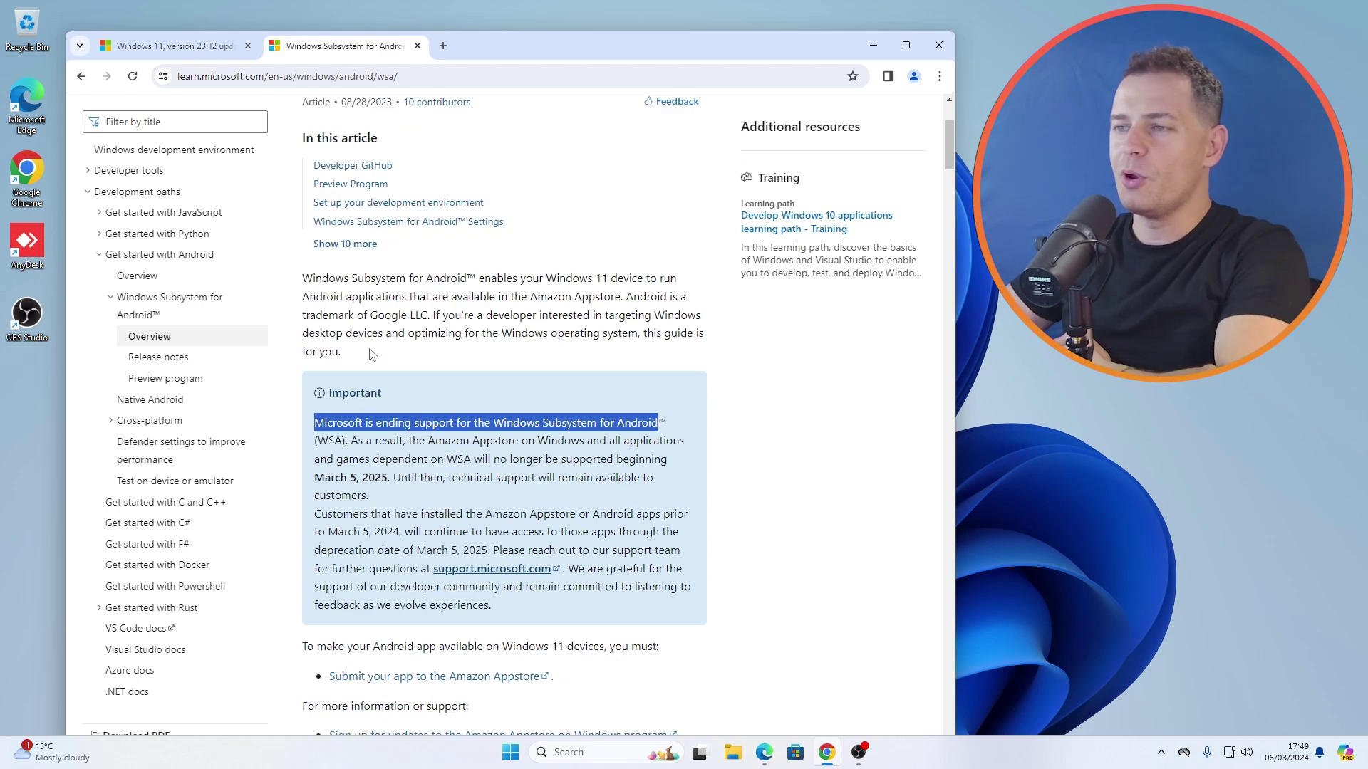
{"action": "scroll", "coordinate": [530, 410], "scroll_direction": "down", "scroll_amount": 3}
{"action": "scroll", "coordinate": [537, 420], "scroll_direction": "up", "scroll_amount": 3}
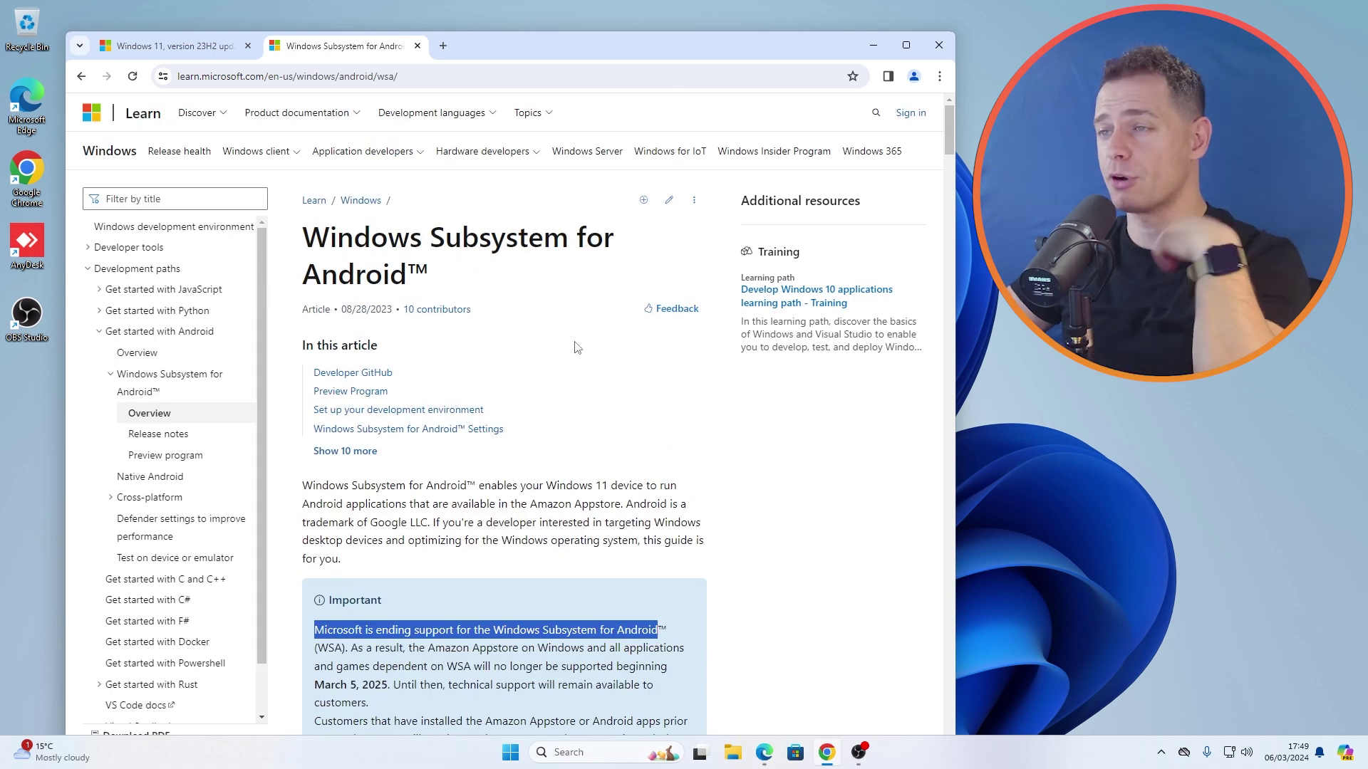
{"action": "scroll", "coordinate": [511, 447], "scroll_direction": "down", "scroll_amount": 3}
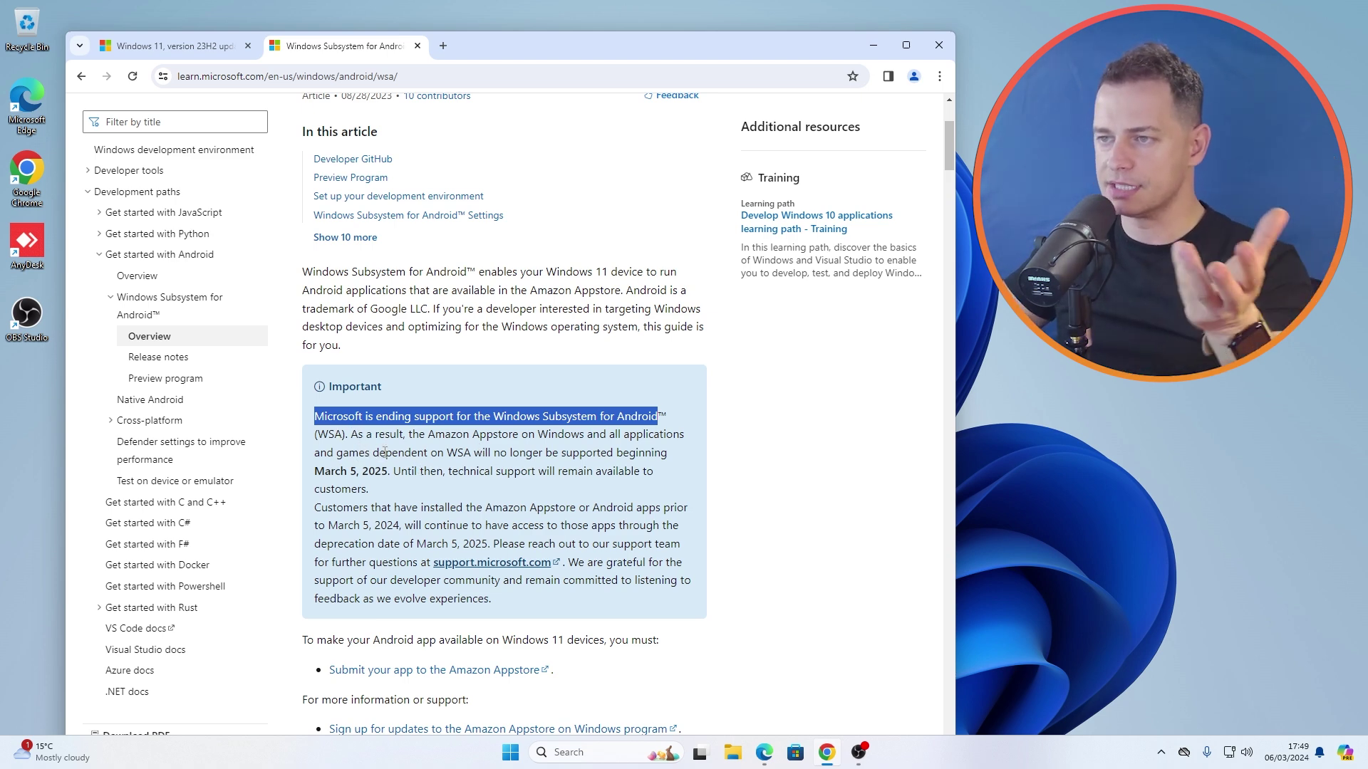
{"action": "left_click", "coordinate": [422, 423]}
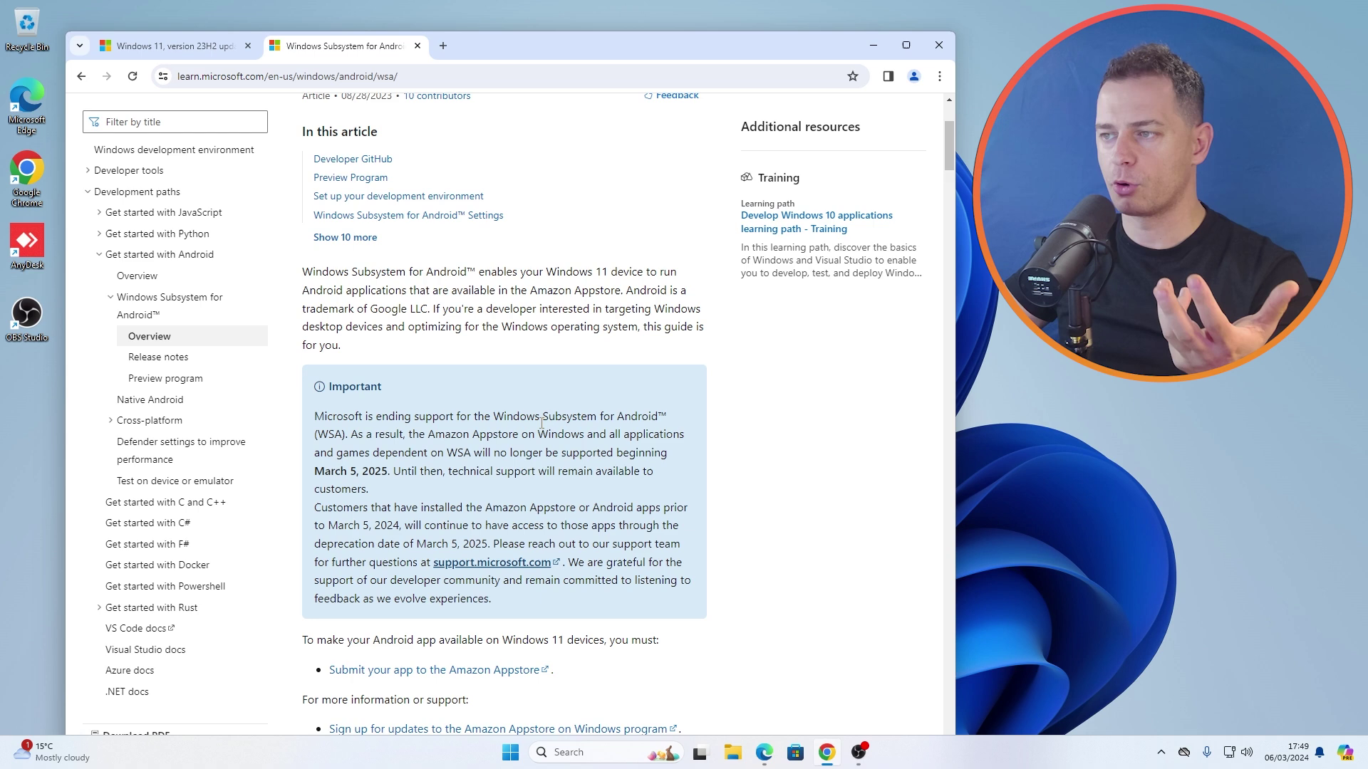
{"action": "left_click_drag", "start_coordinate": [344, 434], "coordinate": [329, 433]}
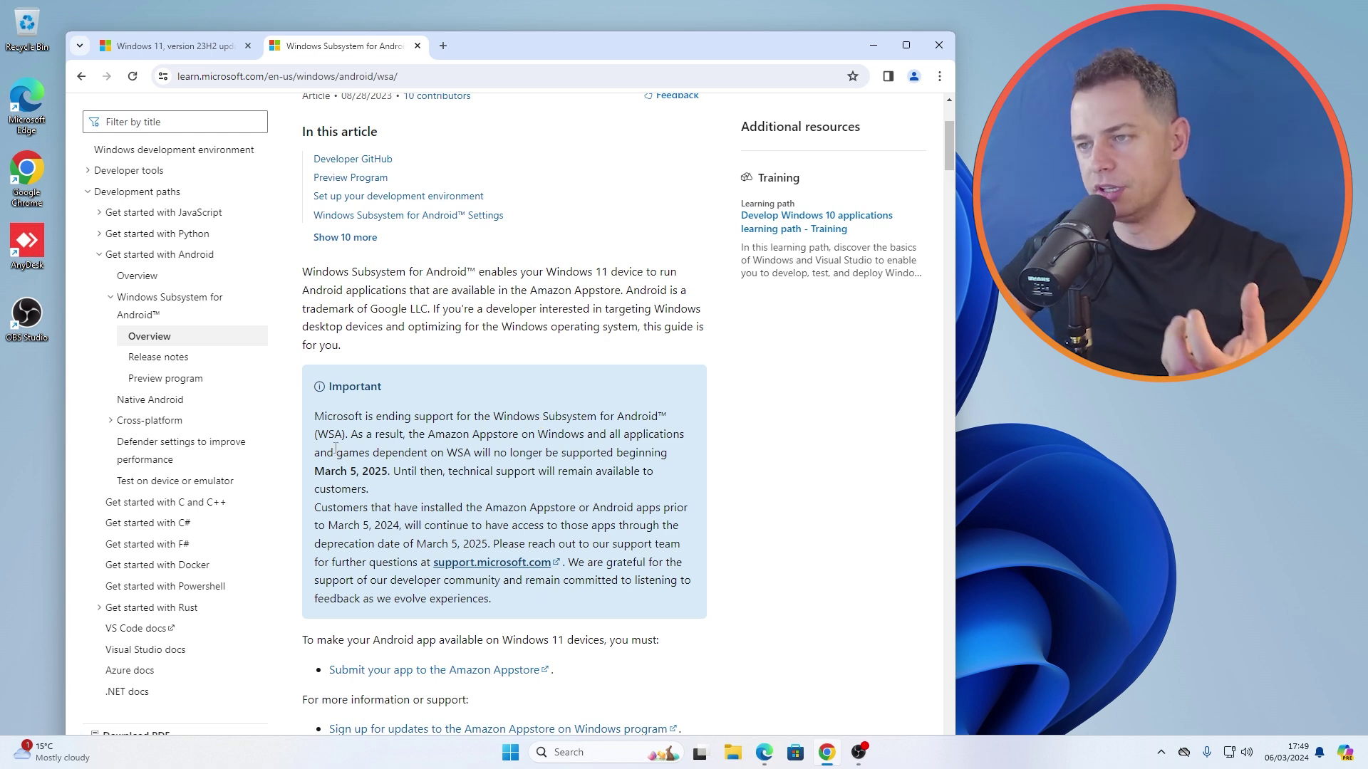
{"action": "scroll", "coordinate": [329, 396], "scroll_direction": "down", "scroll_amount": 1}
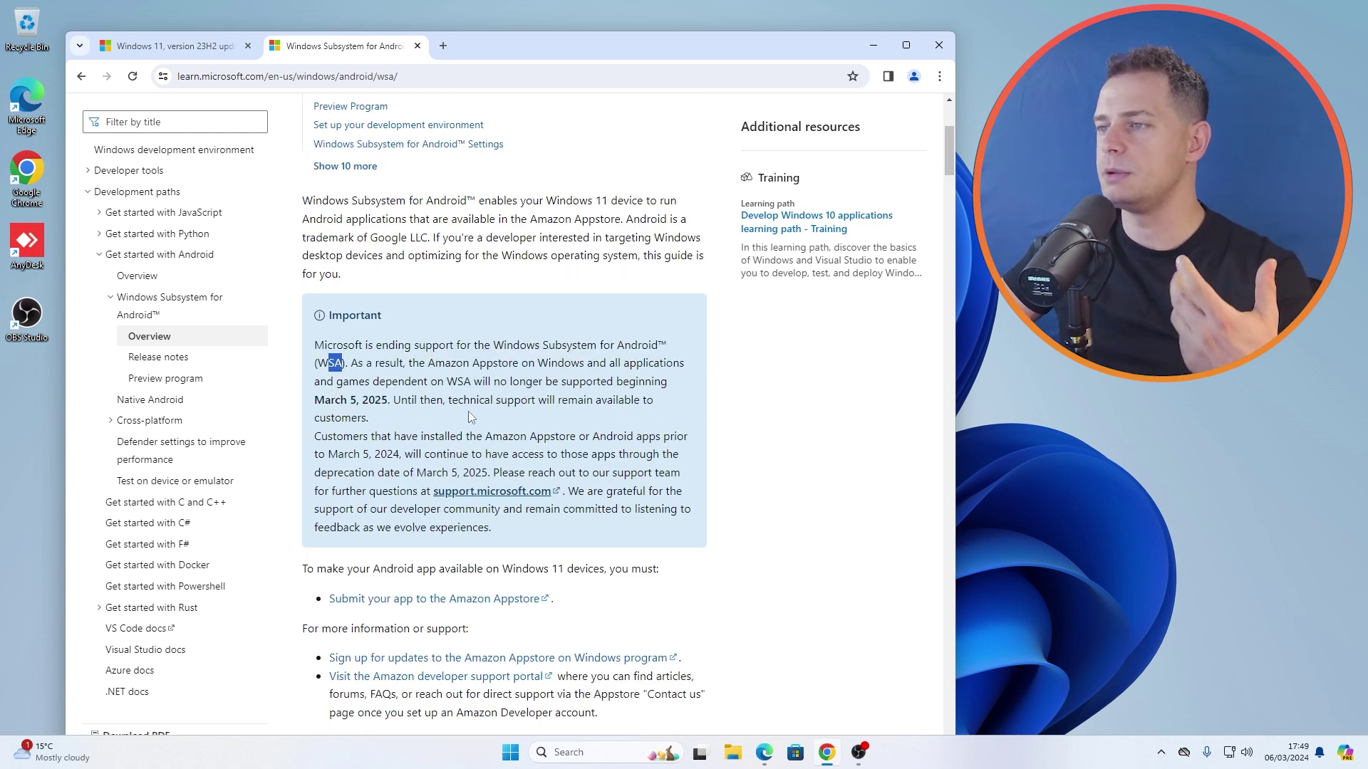
Step: Highlight 'WSA', the year 2025 and the March 5 cutoff date, then return to the WSA article
{"action": "left_click_drag", "start_coordinate": [447, 382], "coordinate": [457, 383]}
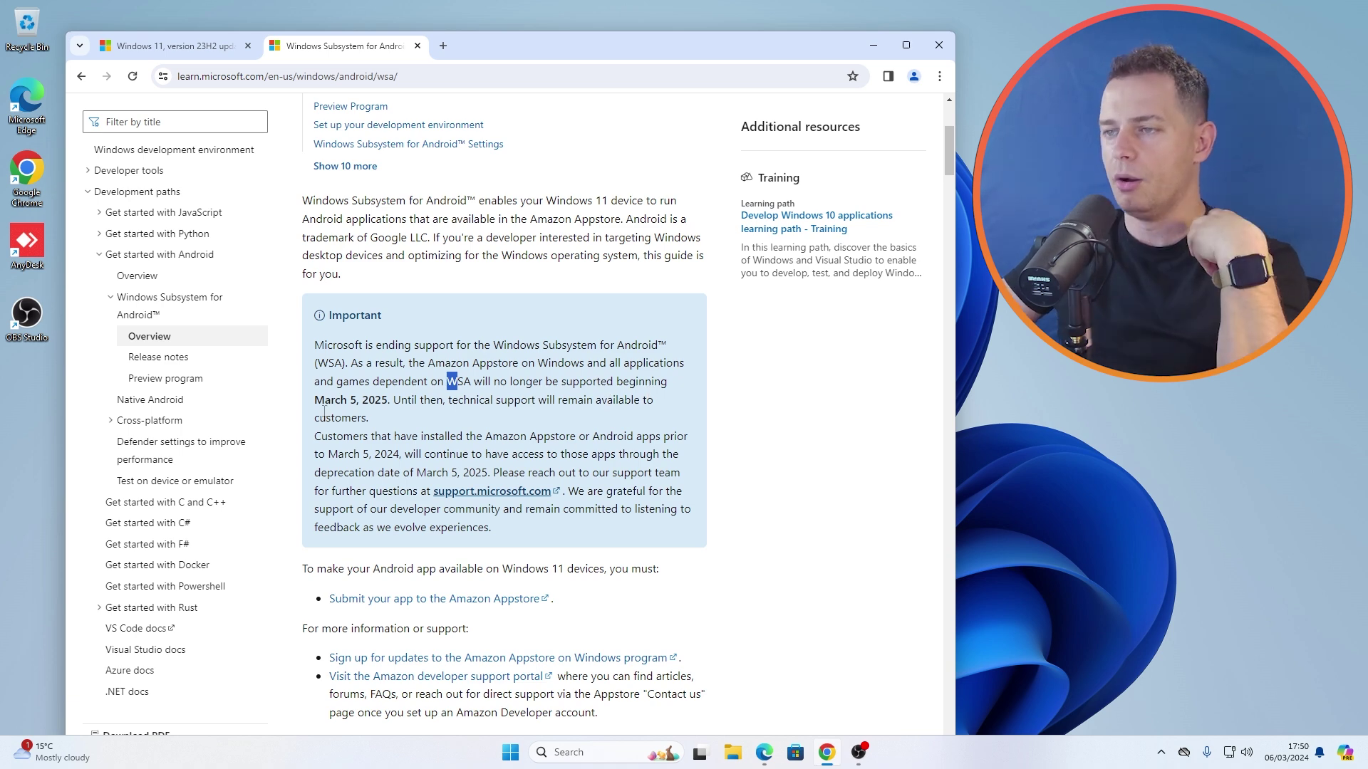
{"action": "left_click_drag", "start_coordinate": [364, 401], "coordinate": [463, 366]}
{"action": "scroll", "coordinate": [515, 425], "scroll_direction": "down", "scroll_amount": 1}
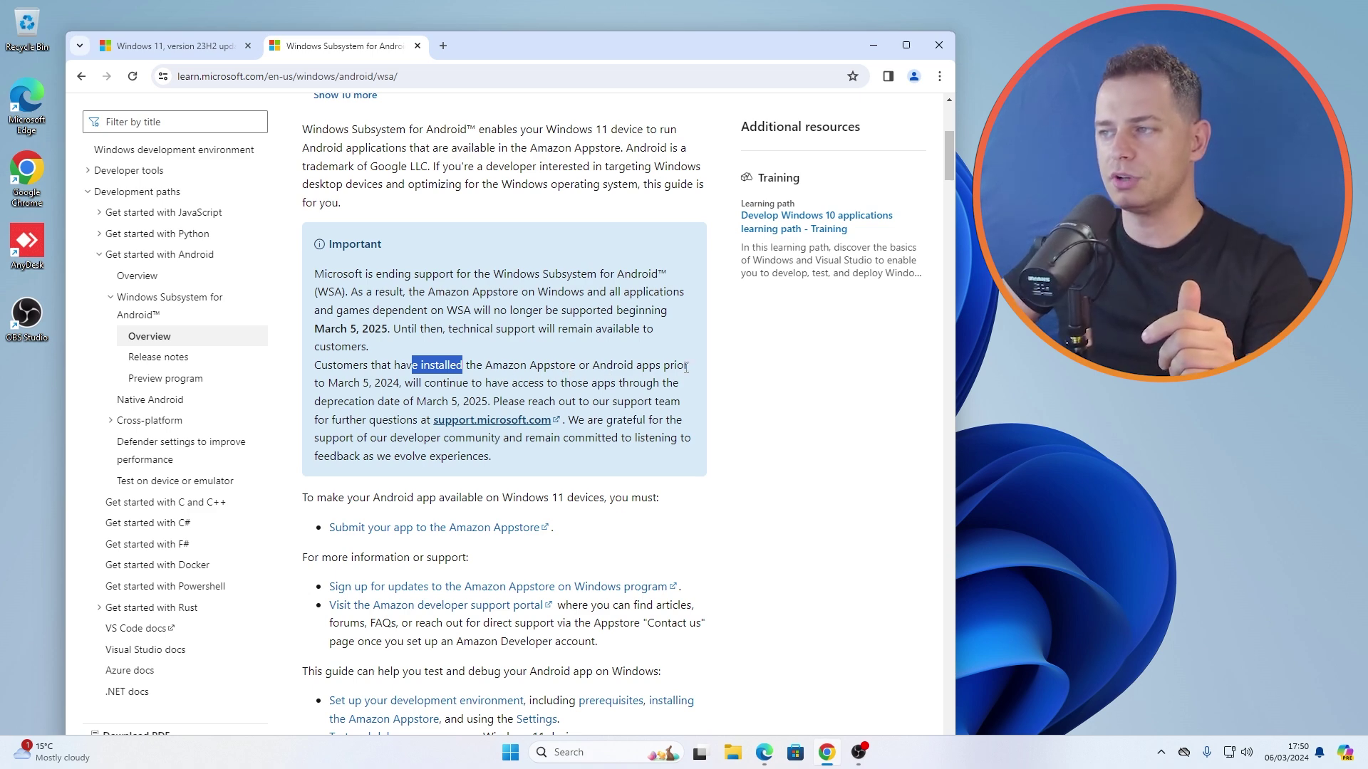
{"action": "left_click_drag", "start_coordinate": [319, 382], "coordinate": [351, 386]}
{"action": "left_click", "coordinate": [364, 387]}
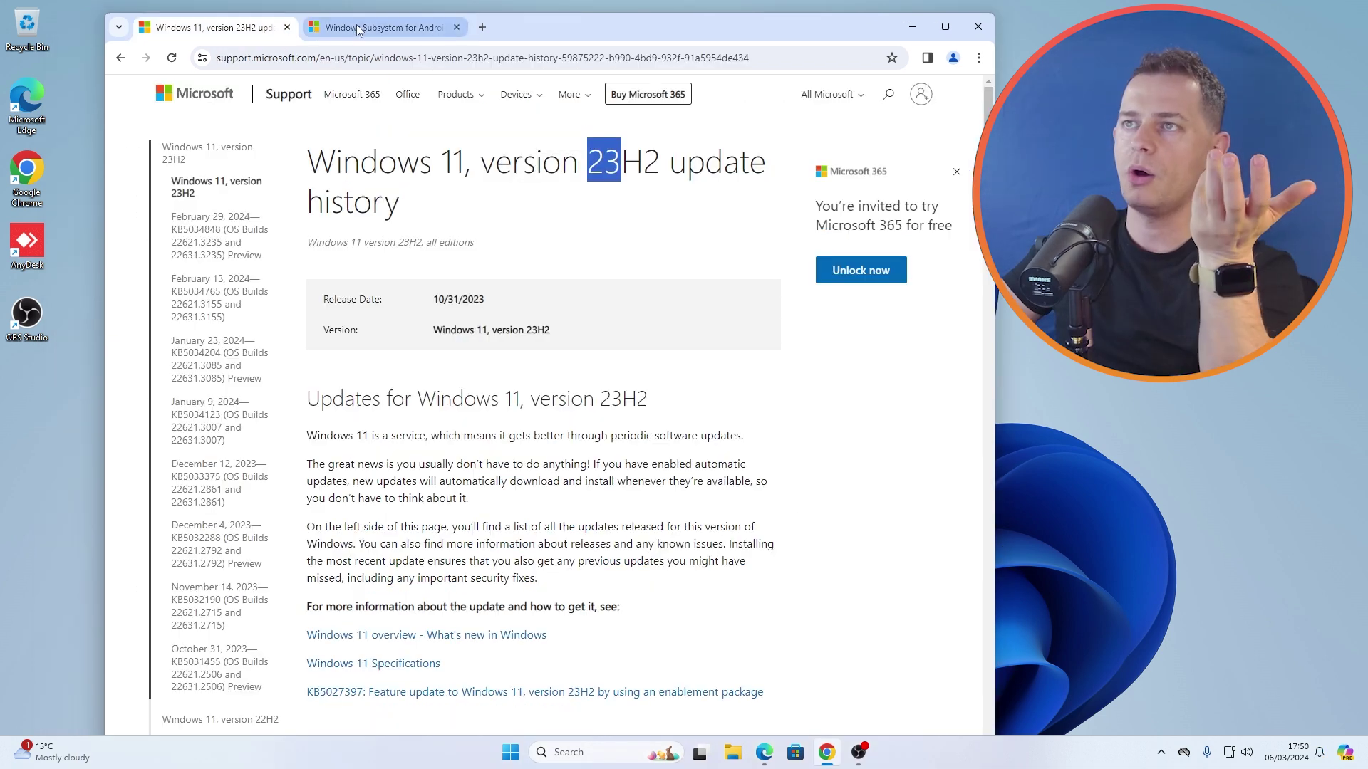
{"action": "left_click", "coordinate": [356, 27]}
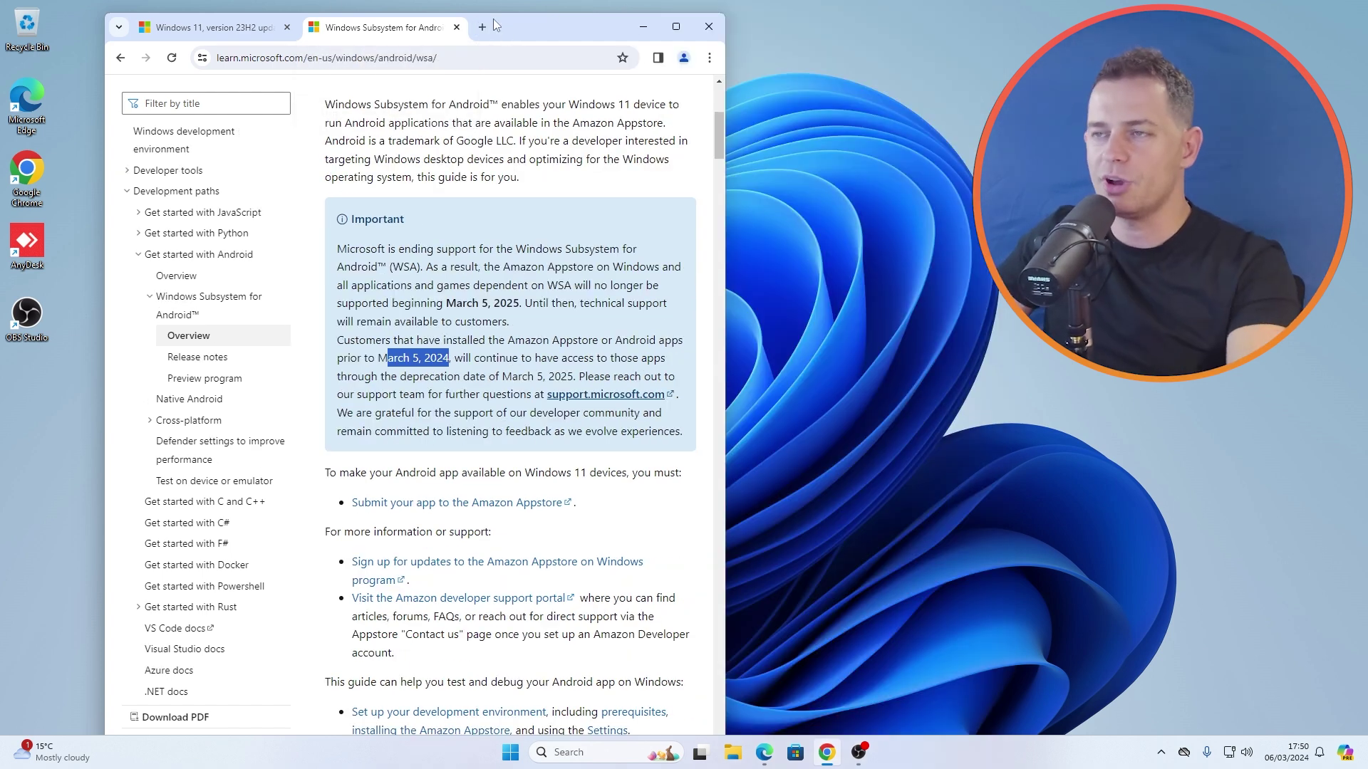
Step: Search 'tips' in a new tab and open the tutorial's WSABuilds GitHub link
{"action": "left_click", "coordinate": [480, 27]}
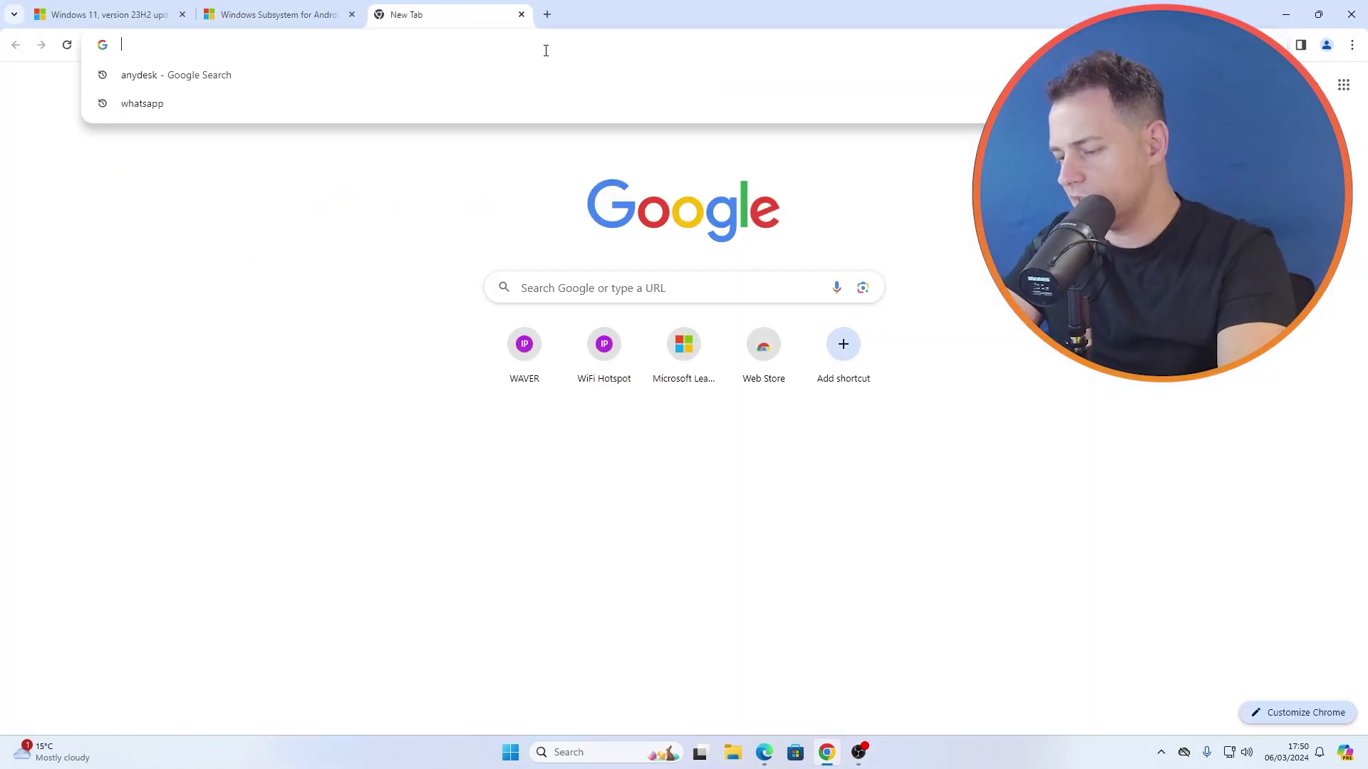
{"action": "type", "text": "tips2fix.com/how-to-install-google-play-store-on-windows-11-supper-easy-method-2023/"}
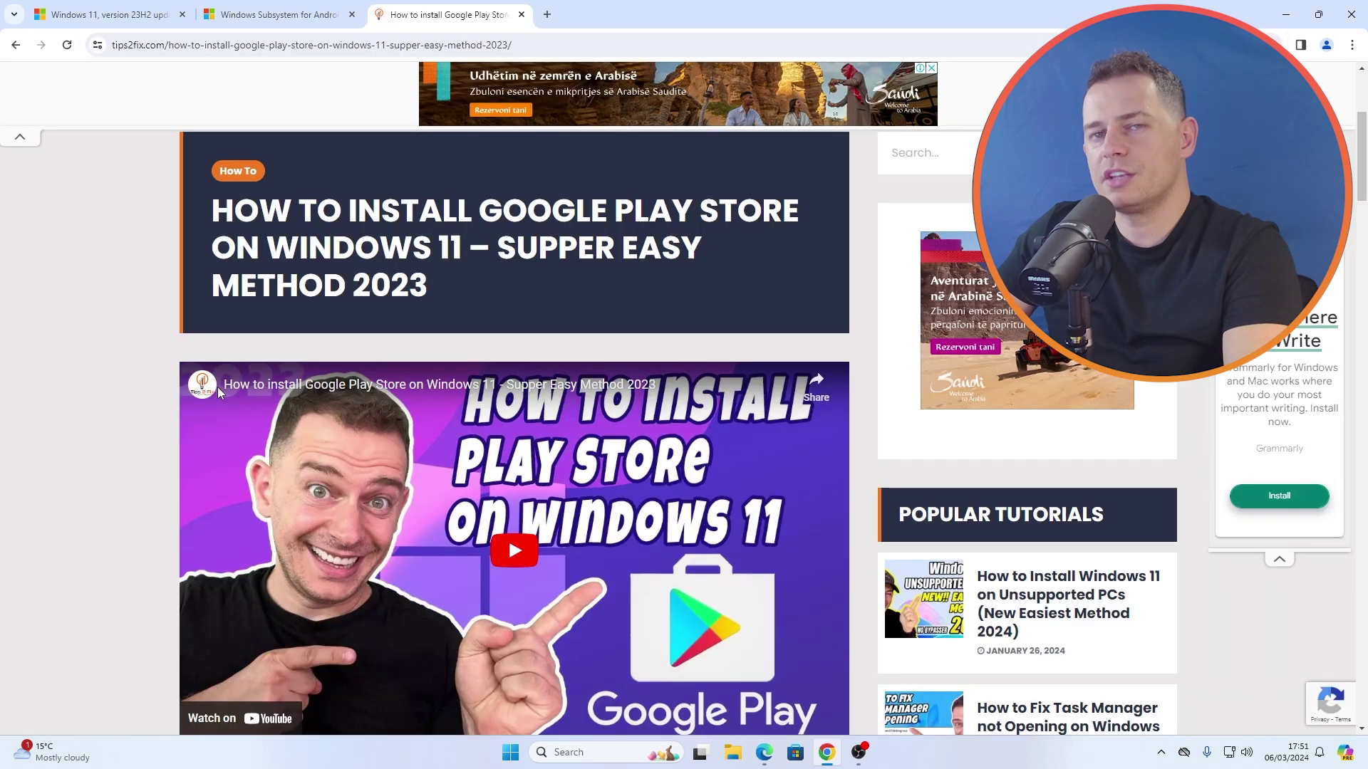
{"action": "scroll", "coordinate": [217, 387], "scroll_direction": "down", "scroll_amount": 15}
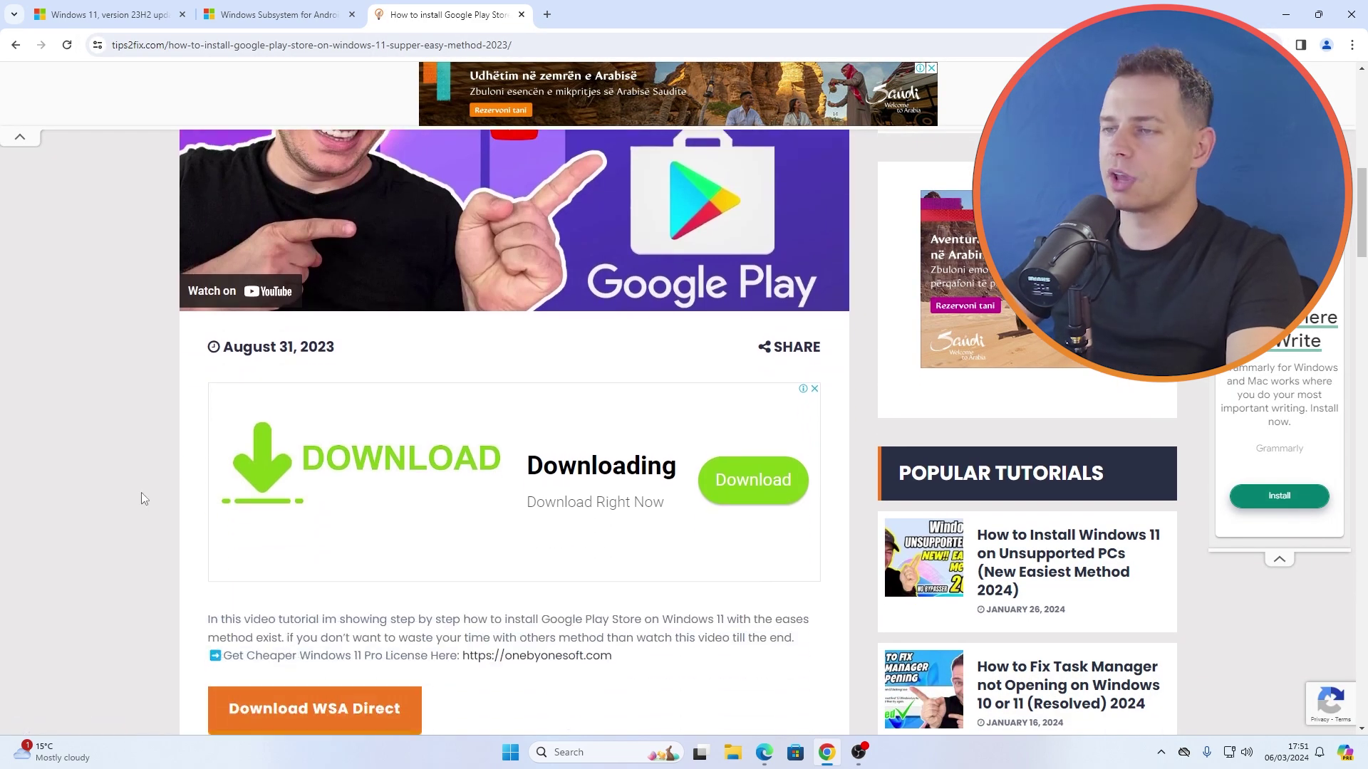
{"action": "middle_click", "coordinate": [335, 264]}
{"action": "scroll", "coordinate": [733, 272], "scroll_direction": "up", "scroll_amount": 4}
{"action": "left_click", "coordinate": [612, 15]}
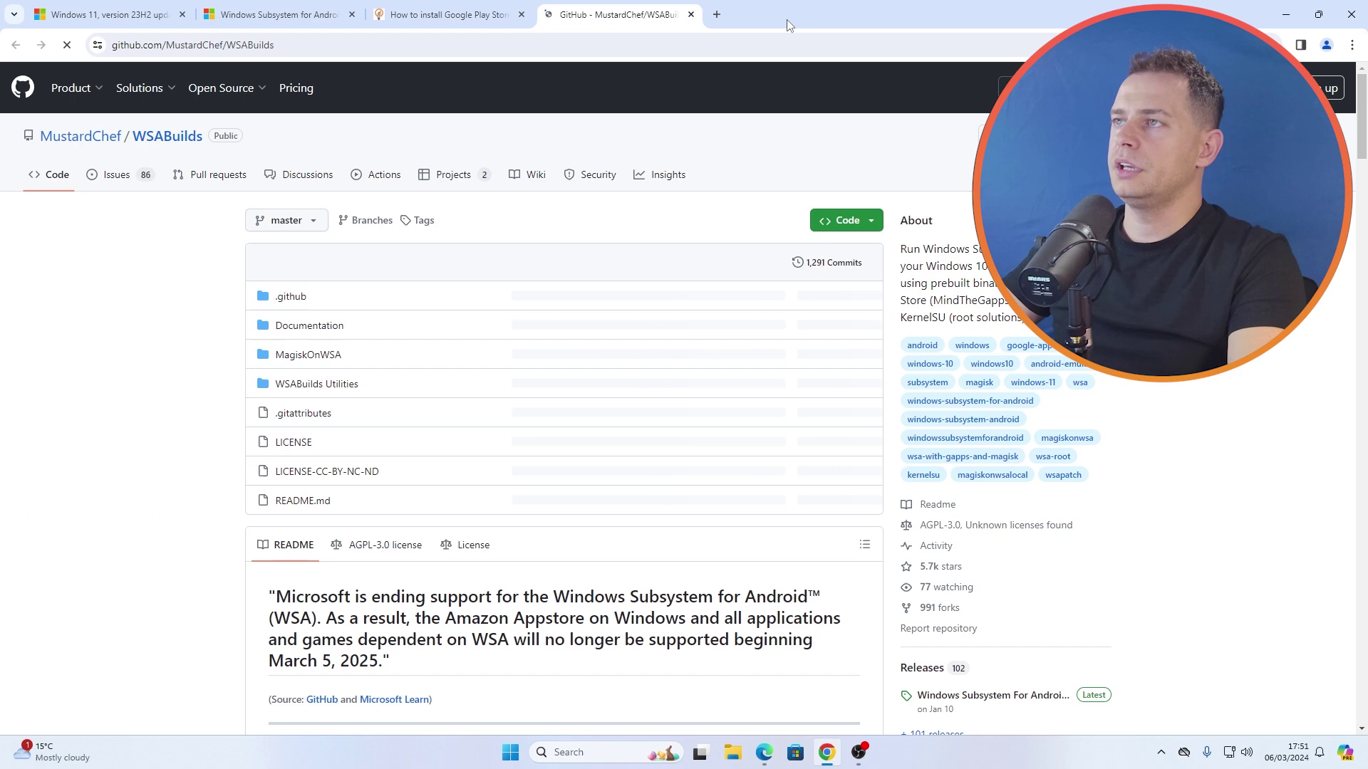
Step: Scroll through the WSABuilds README and its end-of-support notice
{"action": "scroll", "coordinate": [150, 397], "scroll_direction": "down", "scroll_amount": 10}
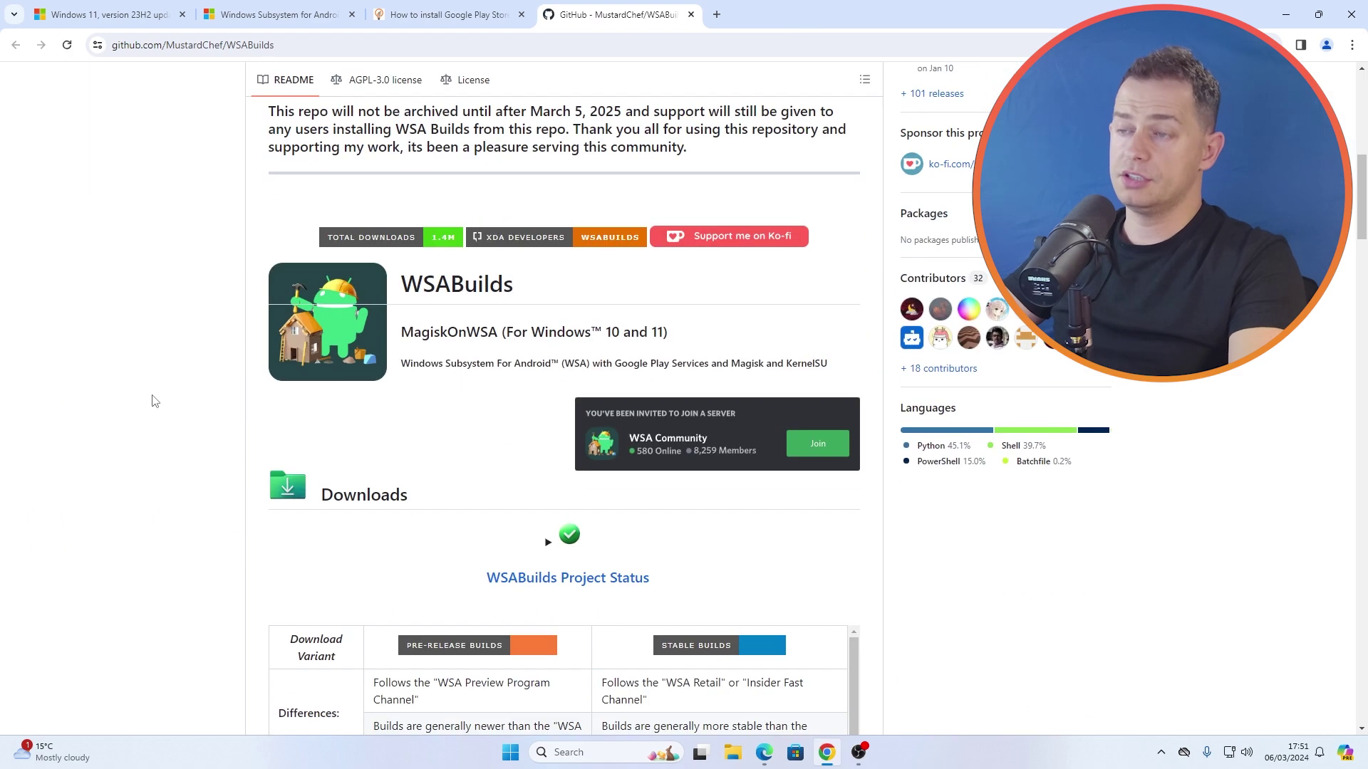
{"action": "scroll", "coordinate": [155, 401], "scroll_direction": "down", "scroll_amount": 5}
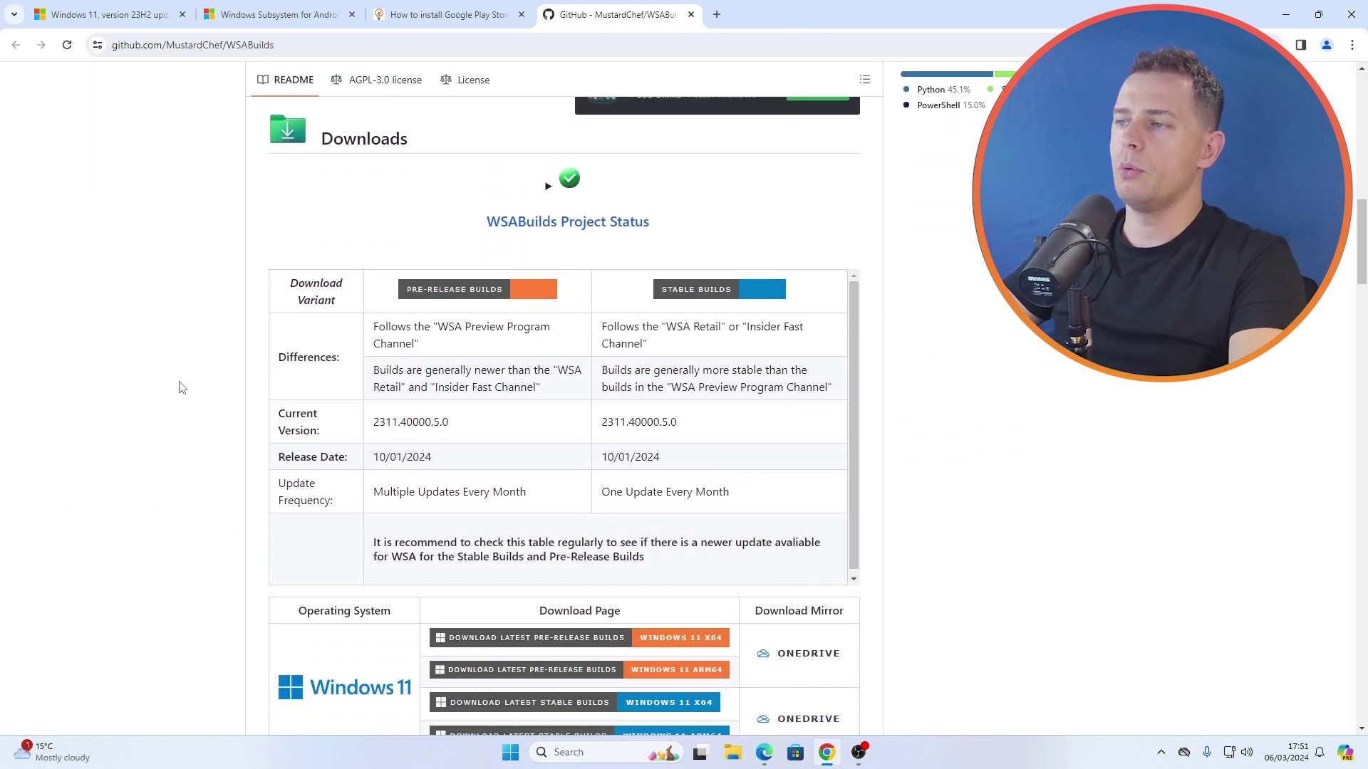
{"action": "scroll", "coordinate": [181, 386], "scroll_direction": "down", "scroll_amount": 4}
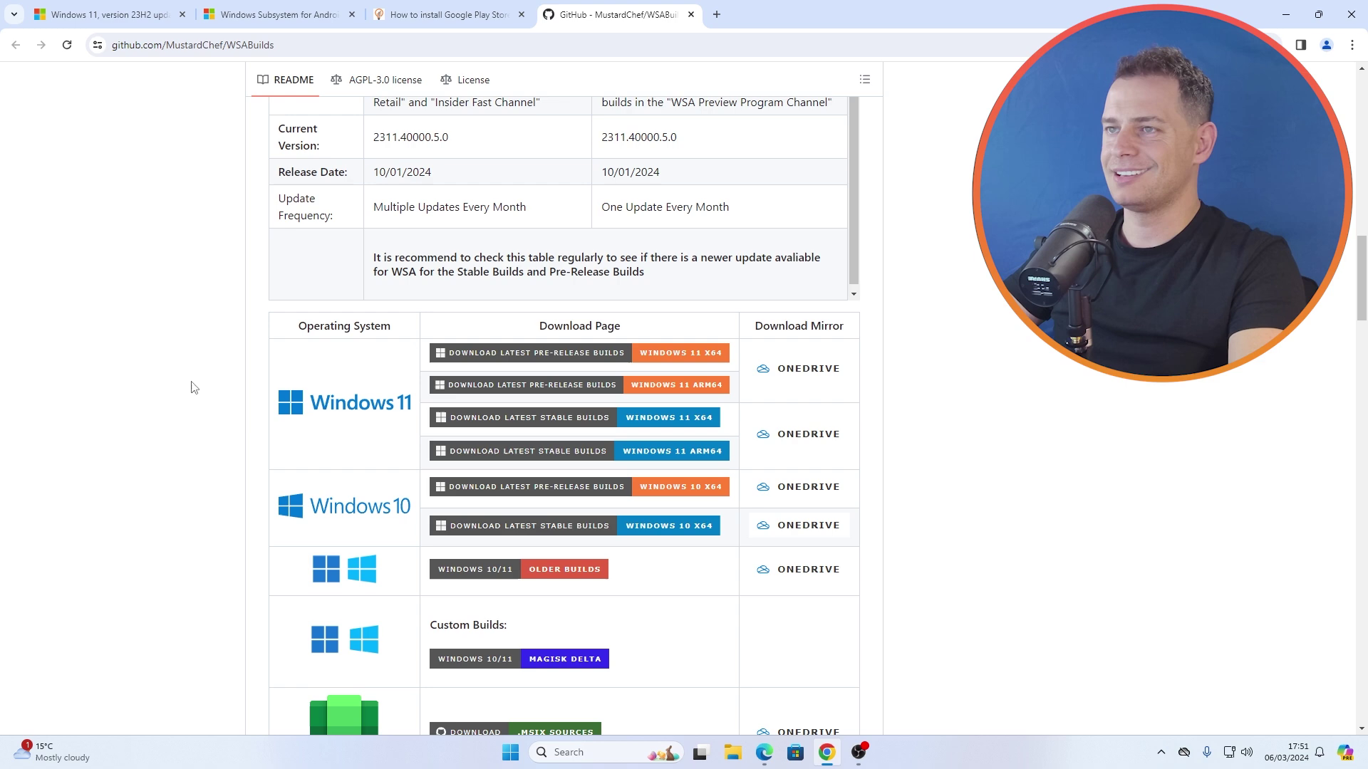
{"action": "scroll", "coordinate": [191, 387], "scroll_direction": "up", "scroll_amount": 2}
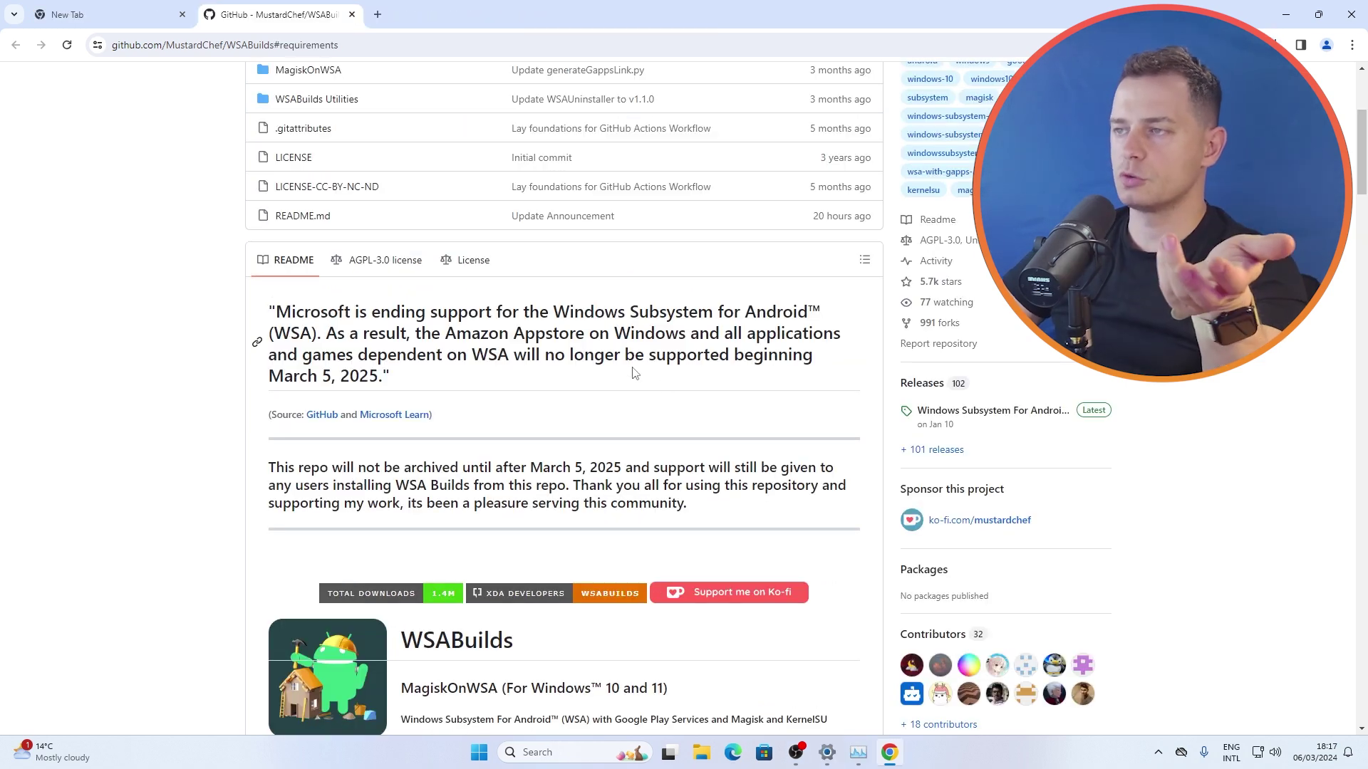
{"action": "left_click_drag", "start_coordinate": [648, 312], "coordinate": [827, 312]}
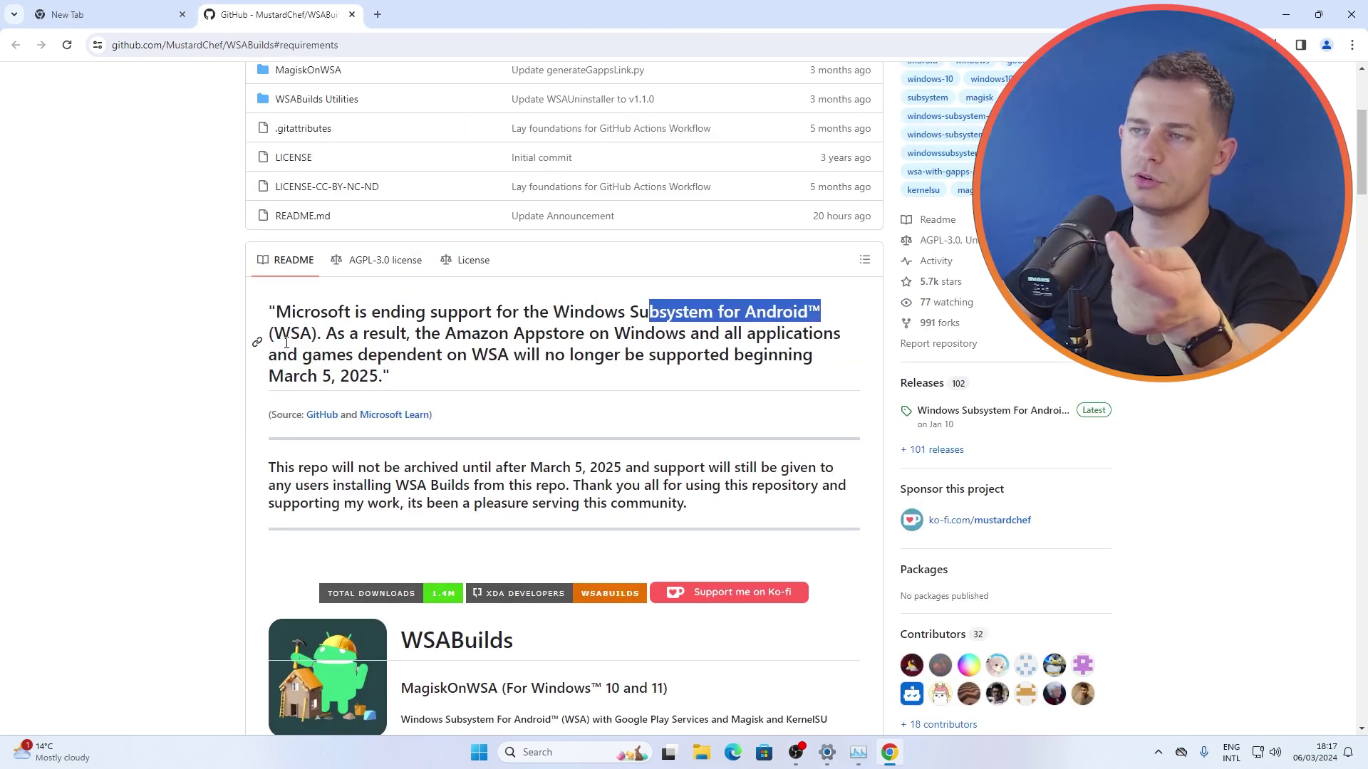
{"action": "left_click", "coordinate": [286, 341]}
{"action": "scroll", "coordinate": [305, 322], "scroll_direction": "down", "scroll_amount": 2}
Step: Highlight the note that the repo is not archived and still supported, then reach the Downloads table
{"action": "left_click_drag", "start_coordinate": [383, 325], "coordinate": [622, 325]}
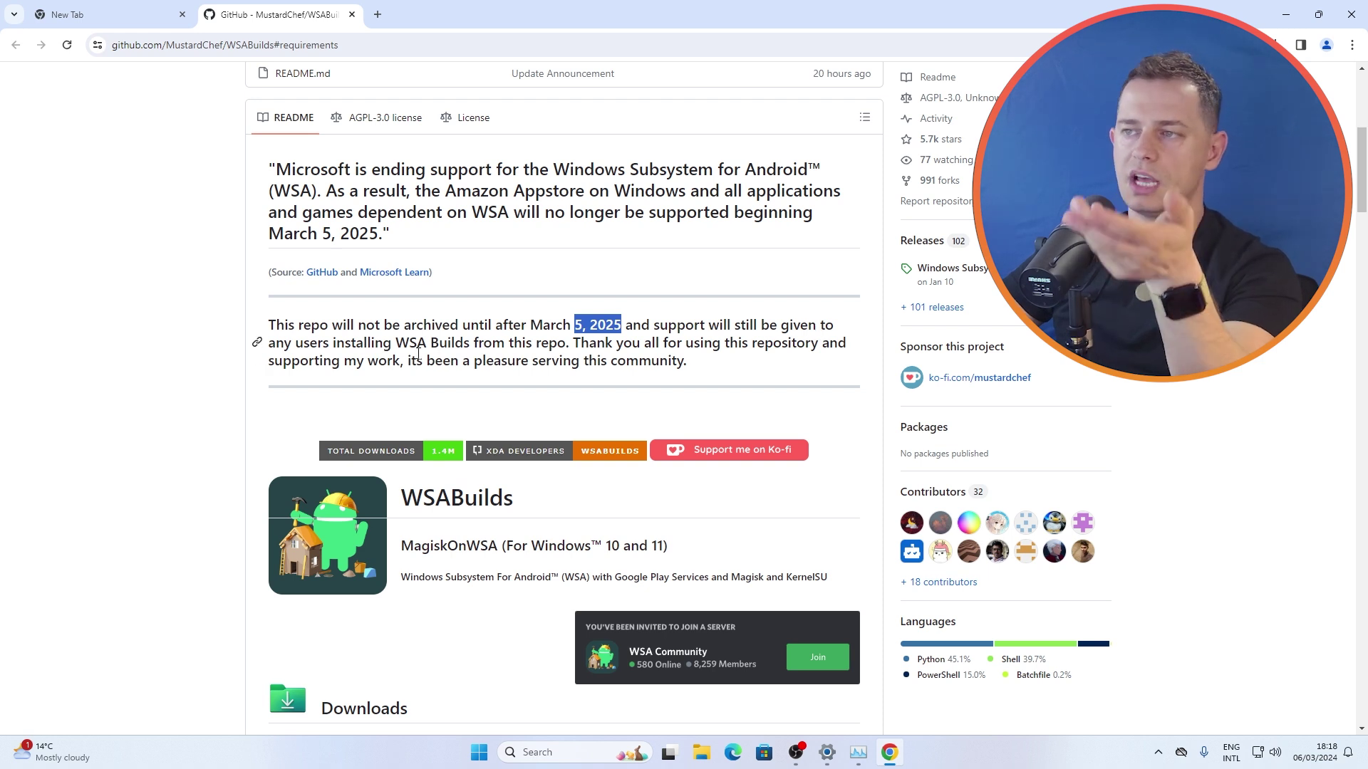
{"action": "left_click_drag", "start_coordinate": [574, 346], "coordinate": [505, 345]}
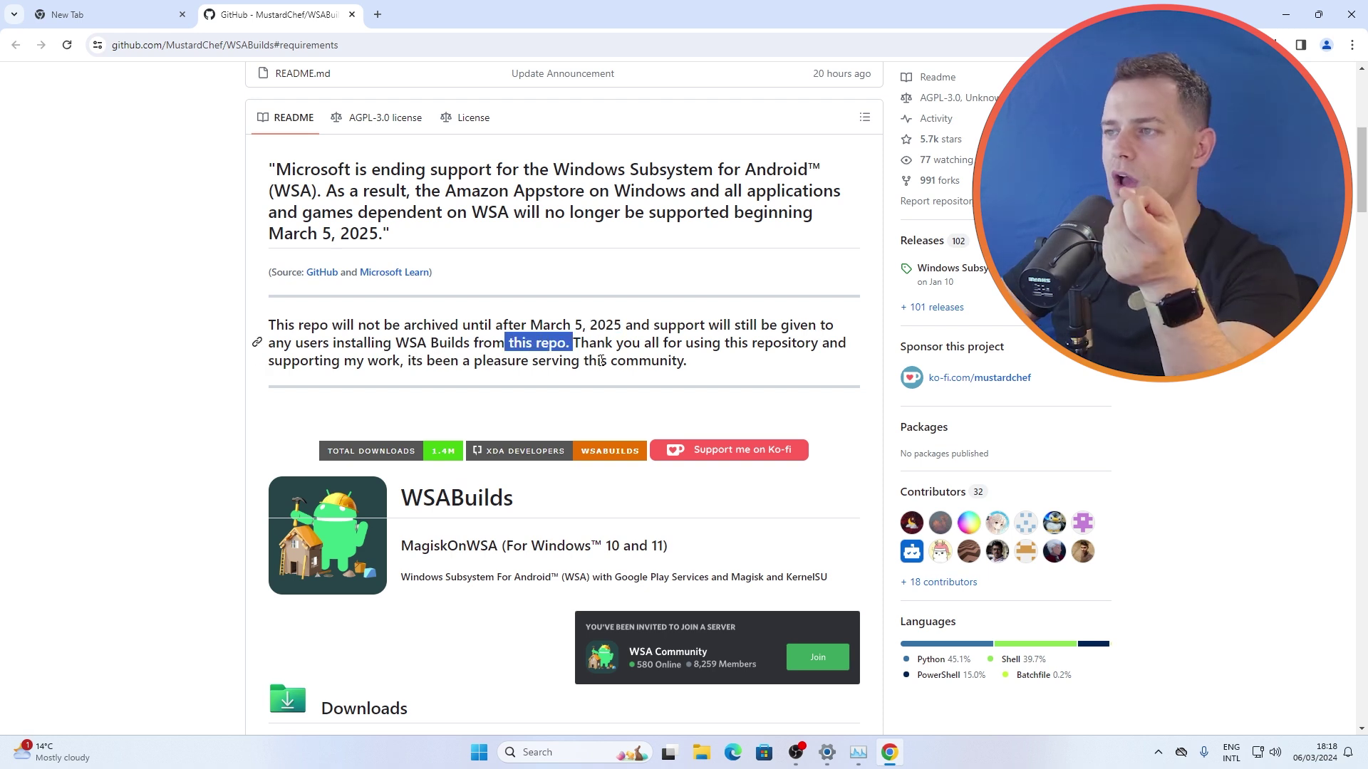
{"action": "left_click", "coordinate": [578, 344]}
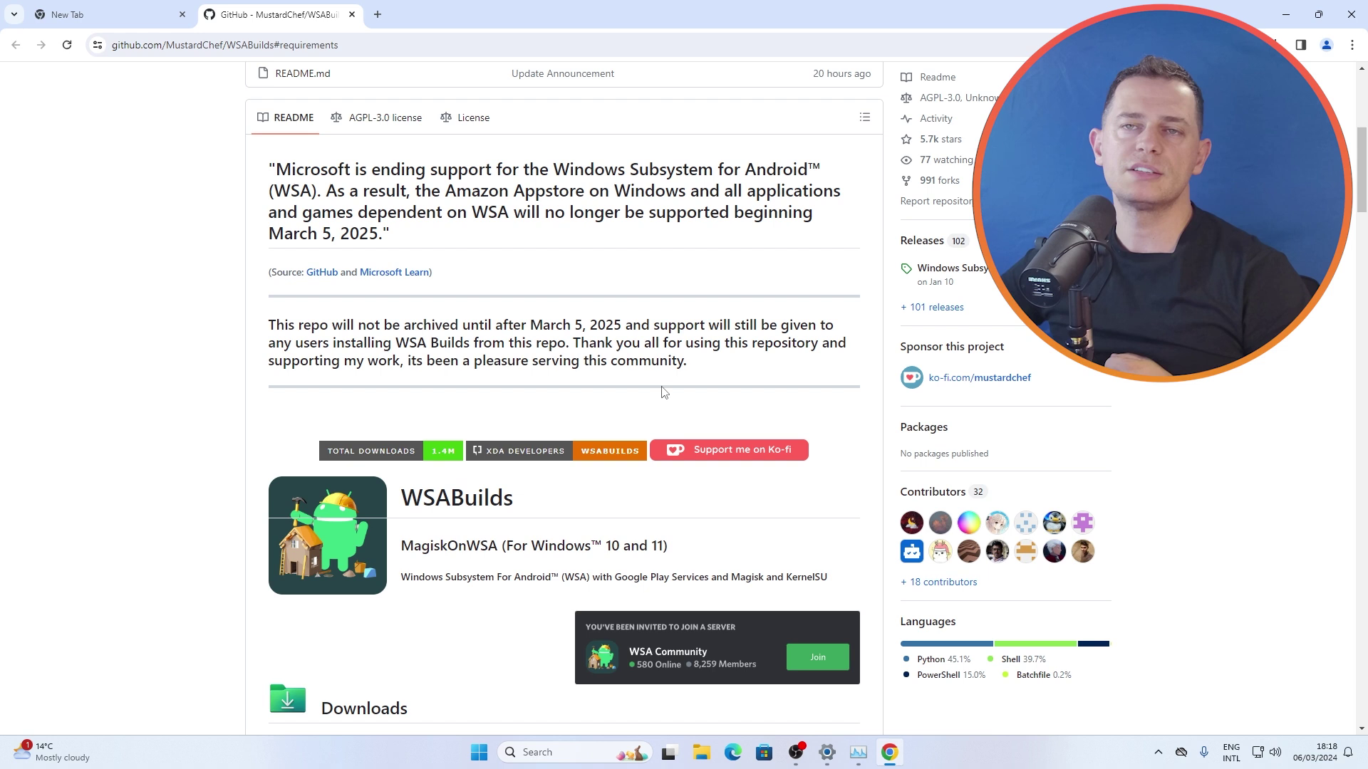
{"action": "left_click_drag", "start_coordinate": [429, 344], "coordinate": [687, 362]}
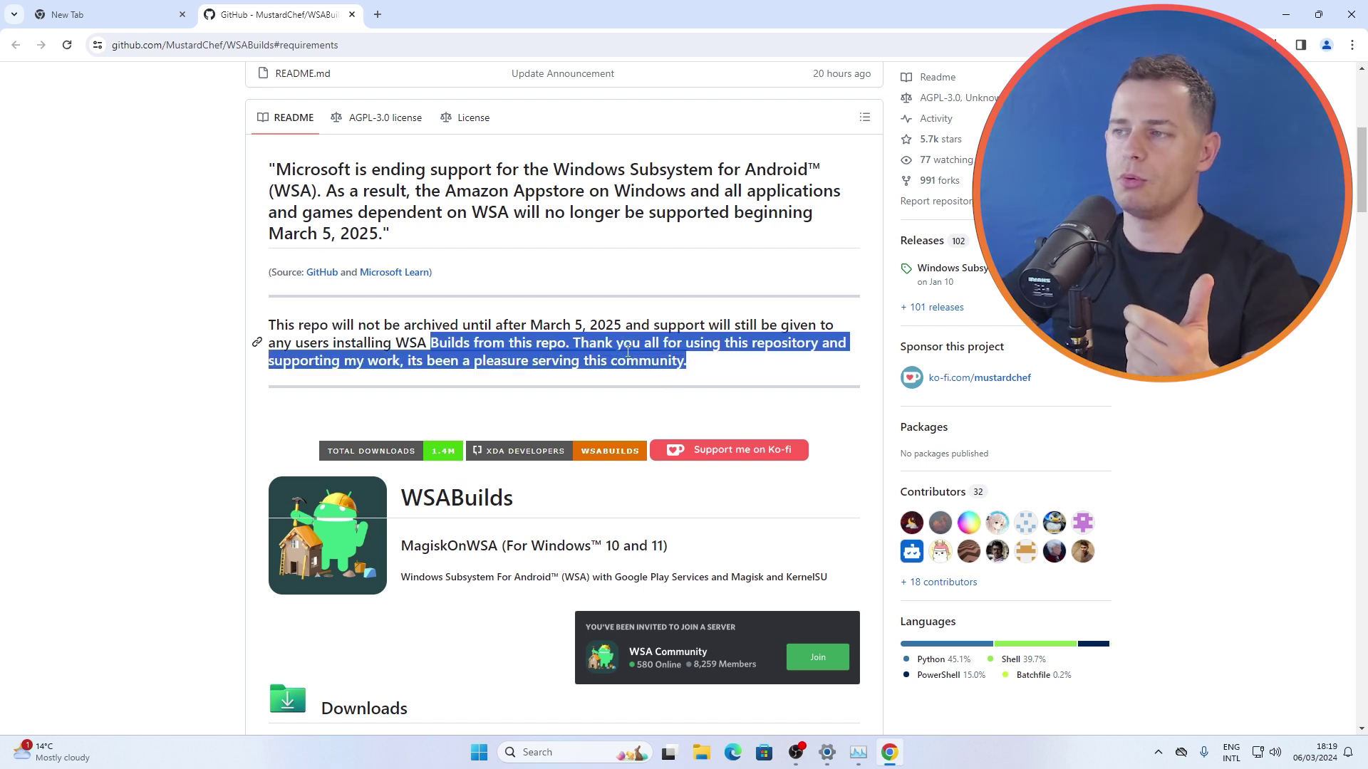
{"action": "left_click", "coordinate": [682, 361]}
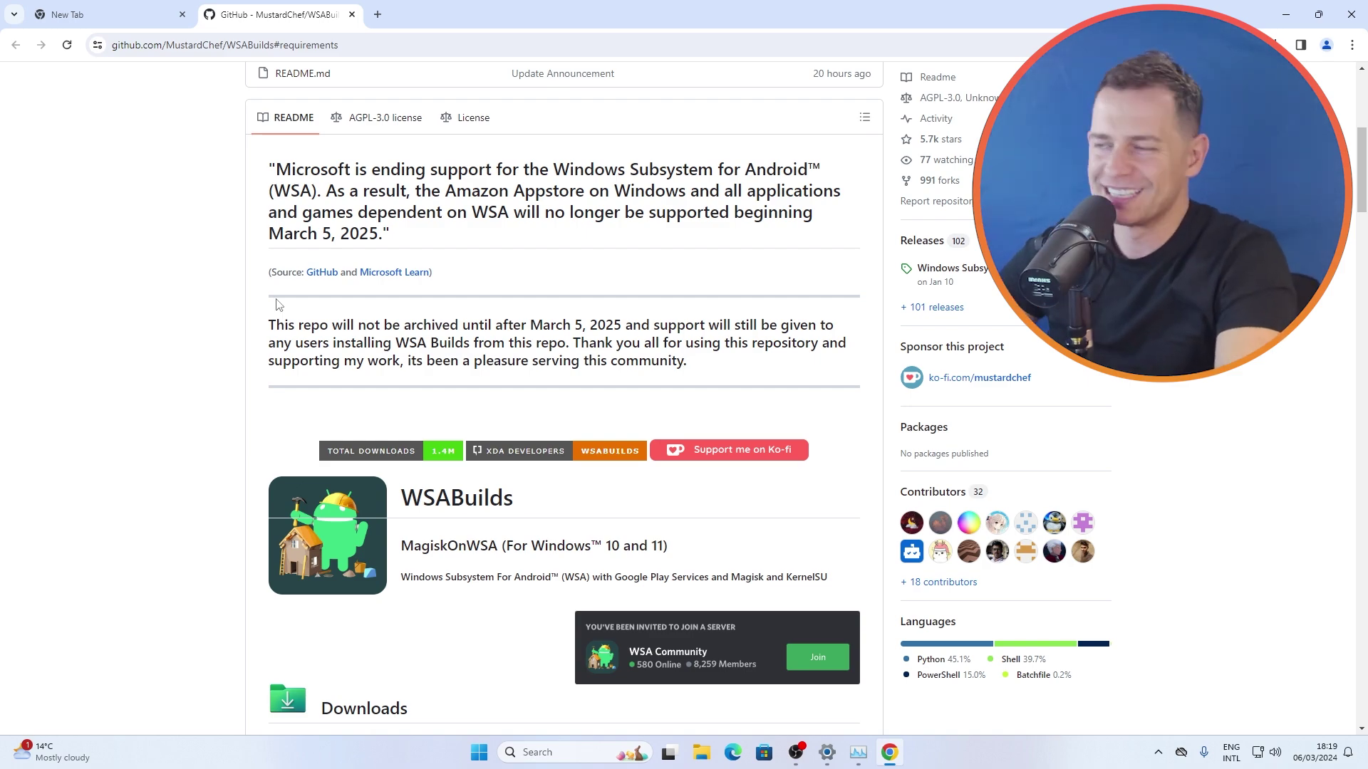
{"action": "scroll", "coordinate": [419, 336], "scroll_direction": "up", "scroll_amount": 4}
{"action": "scroll", "coordinate": [260, 464], "scroll_direction": "down", "scroll_amount": 10}
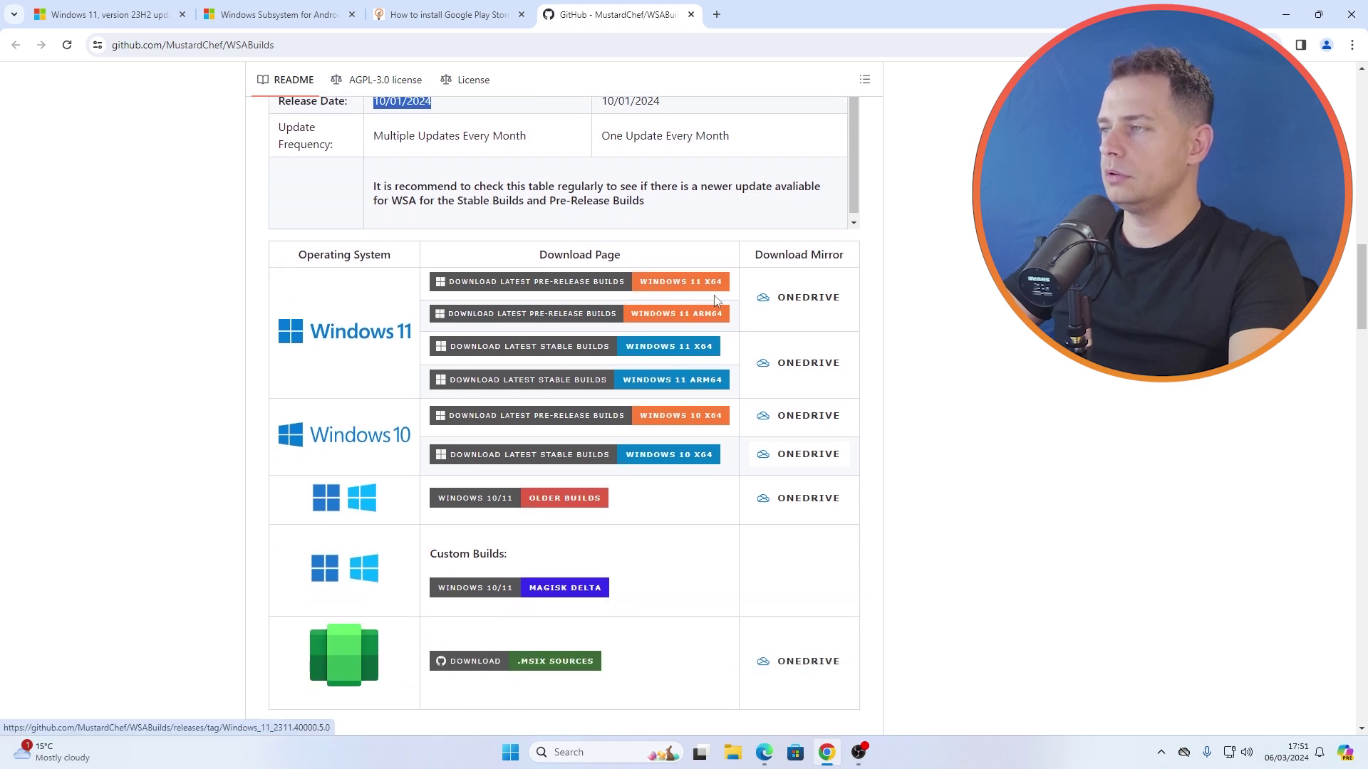
Step: Open the latest Windows 11 x64 pre-release build and scroll through its release notes
{"action": "left_click", "coordinate": [560, 286]}
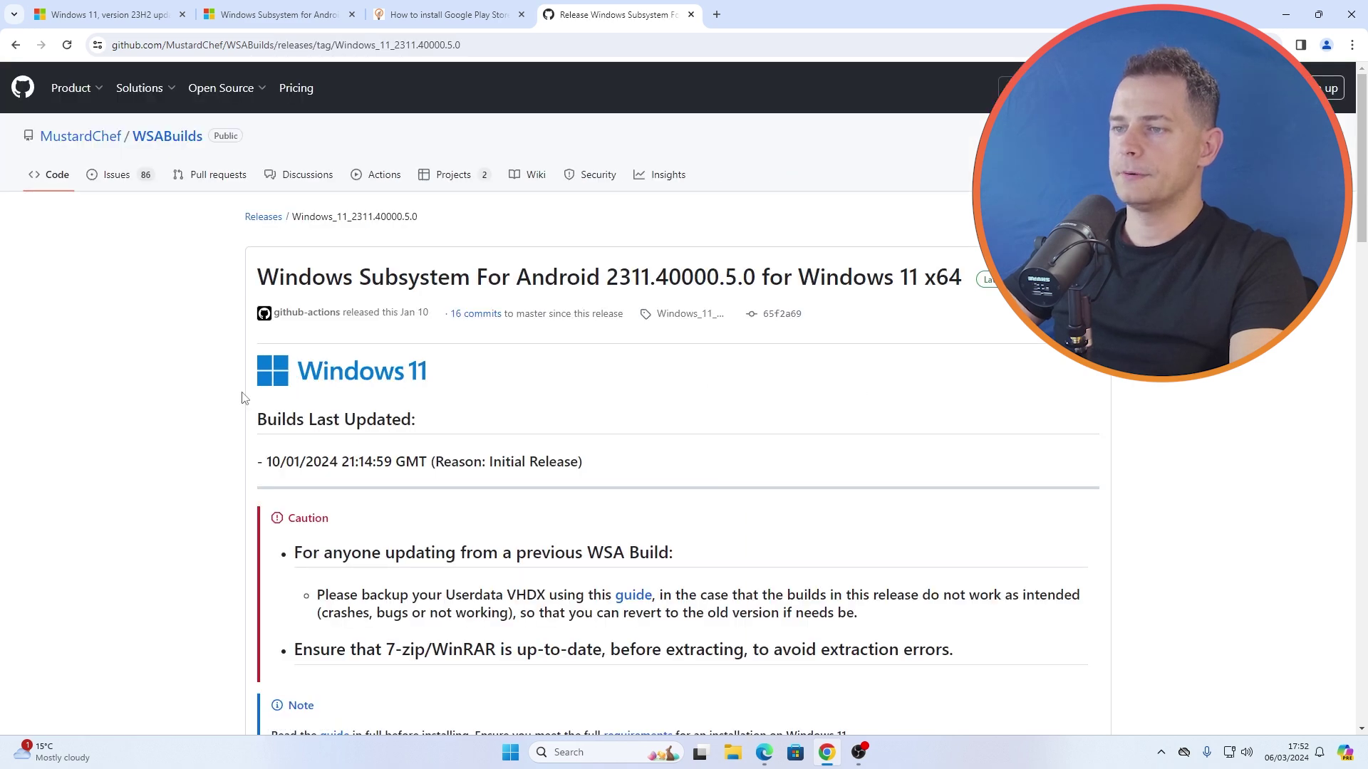
{"action": "scroll", "coordinate": [213, 395], "scroll_direction": "down", "scroll_amount": 3}
{"action": "scroll", "coordinate": [182, 393], "scroll_direction": "down", "scroll_amount": 3}
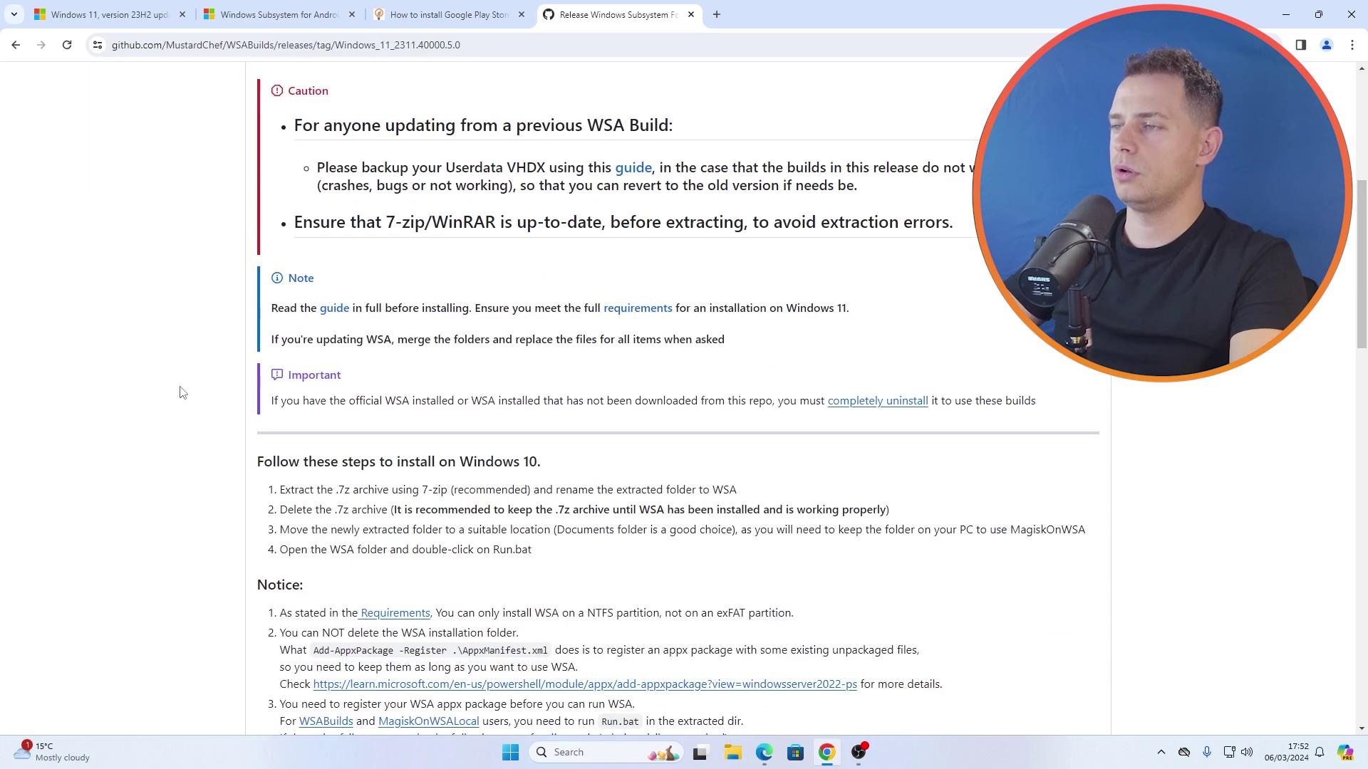
{"action": "scroll", "coordinate": [182, 393], "scroll_direction": "down", "scroll_amount": 20}
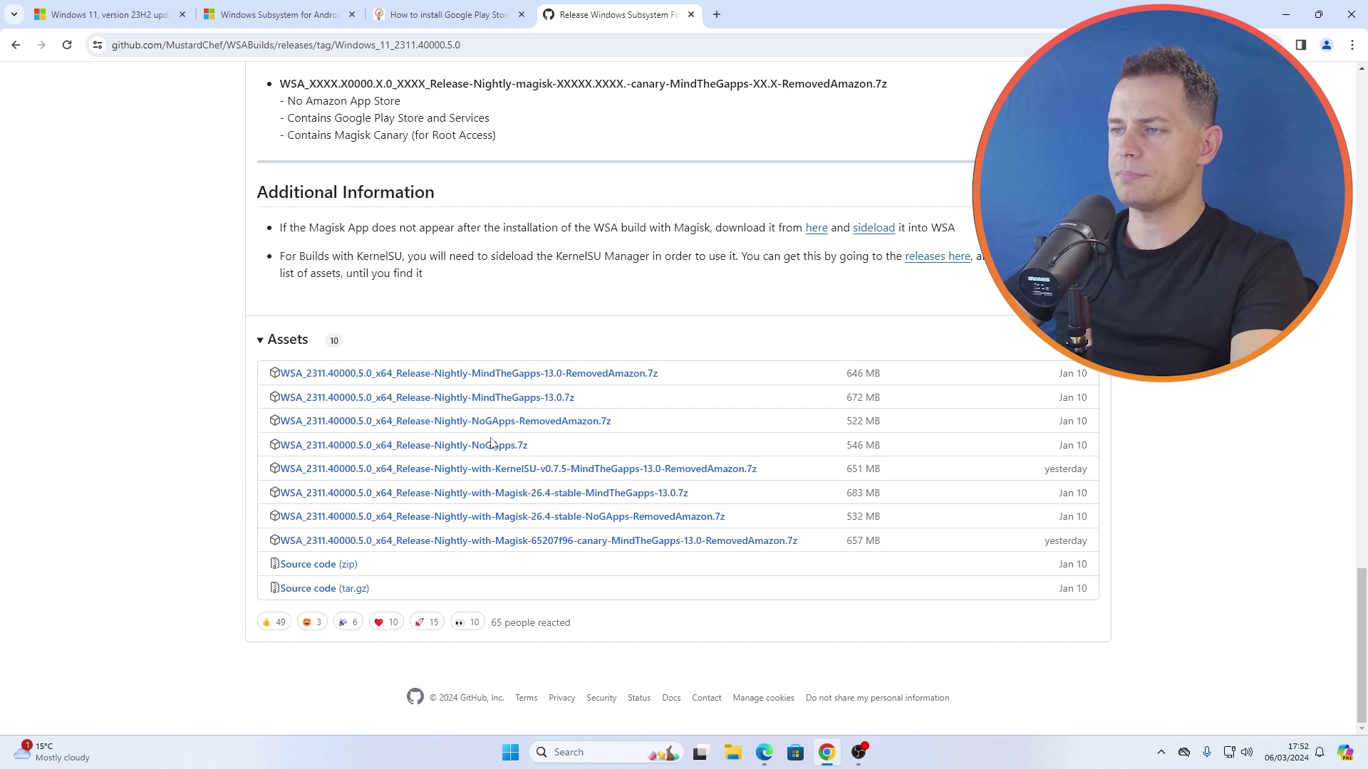
{"action": "scroll", "coordinate": [635, 397], "scroll_direction": "up", "scroll_amount": 14}
{"action": "left_click_drag", "start_coordinate": [634, 397], "coordinate": [328, 394]}
{"action": "scroll", "coordinate": [341, 315], "scroll_direction": "down", "scroll_amount": 3}
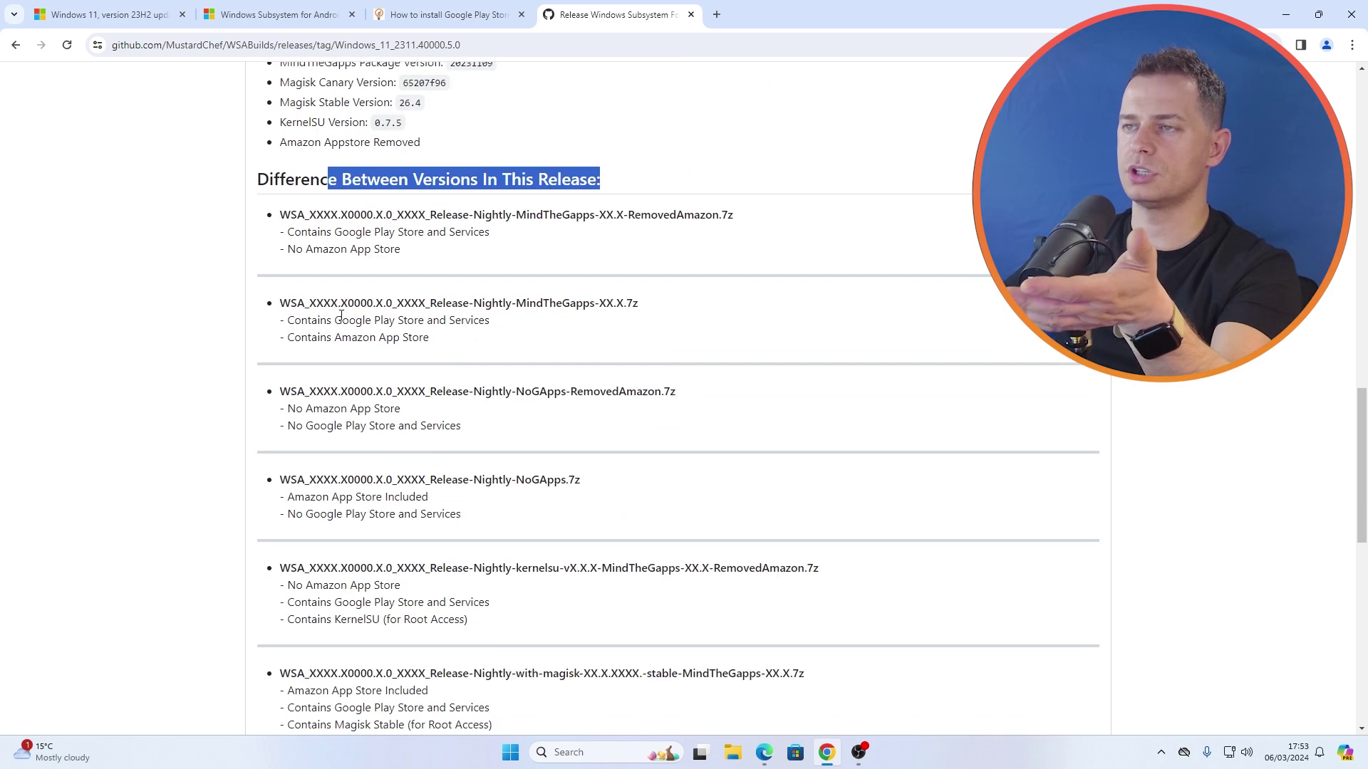
{"action": "left_click", "coordinate": [533, 272]}
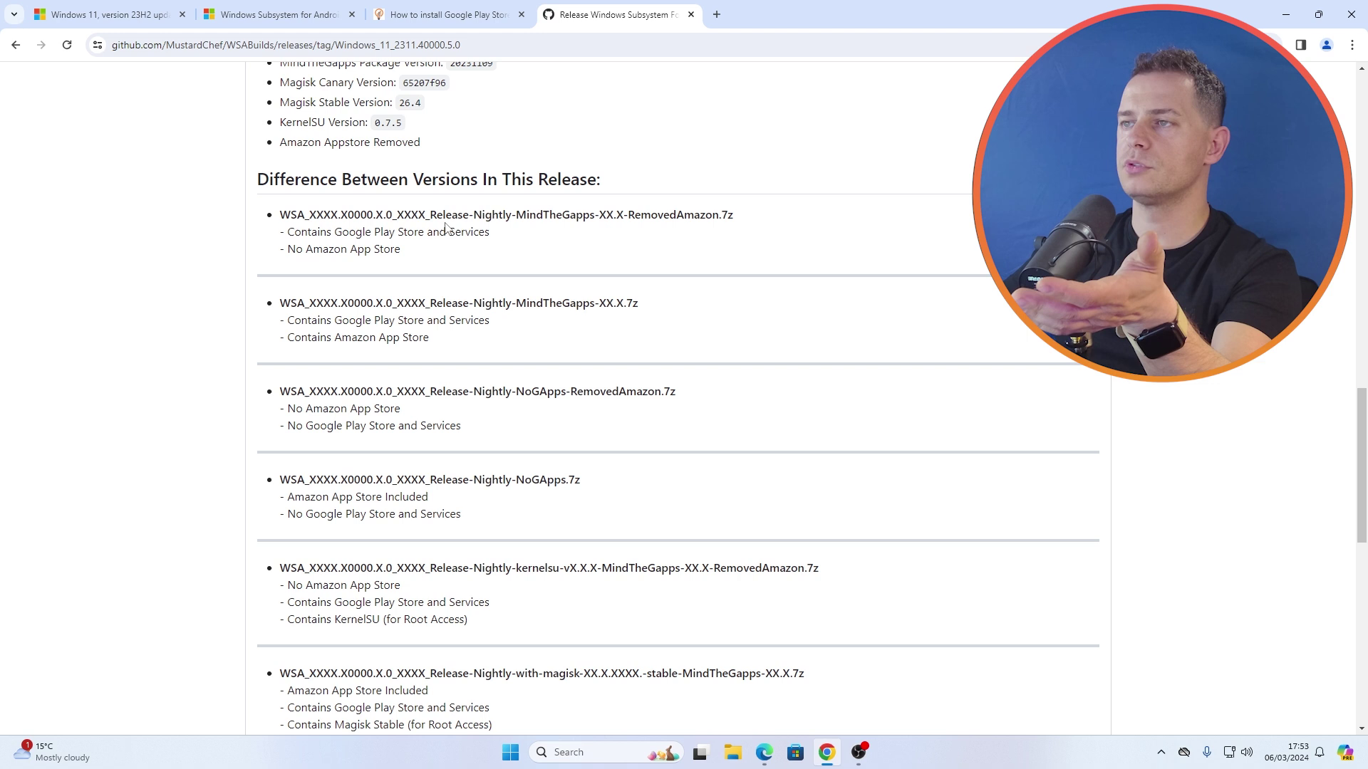
Step: Compare RemovedAmazon builds (no Amazon App Store) with MindTheGapps-XX.X builds (with Amazon App Store)
{"action": "left_click_drag", "start_coordinate": [428, 214], "coordinate": [537, 219]}
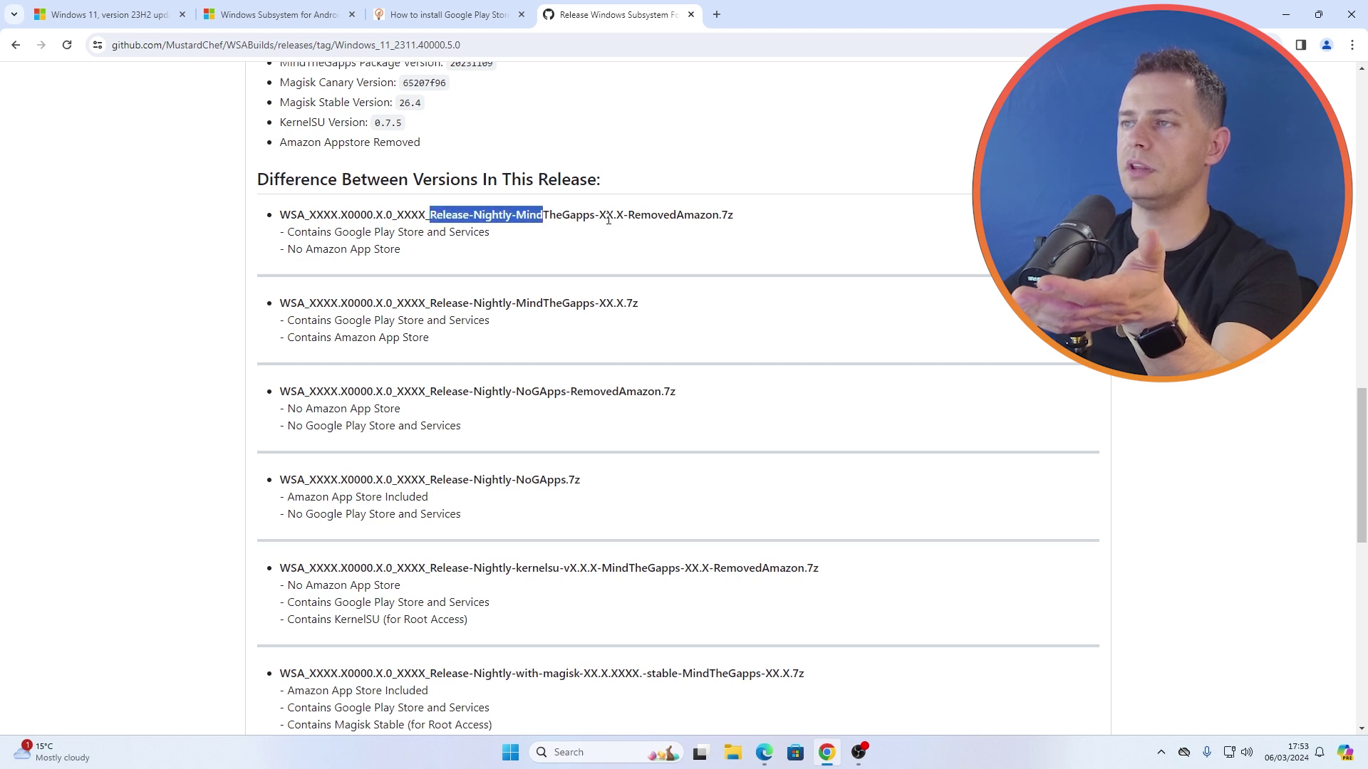
{"action": "left_click_drag", "start_coordinate": [630, 214], "coordinate": [760, 216]}
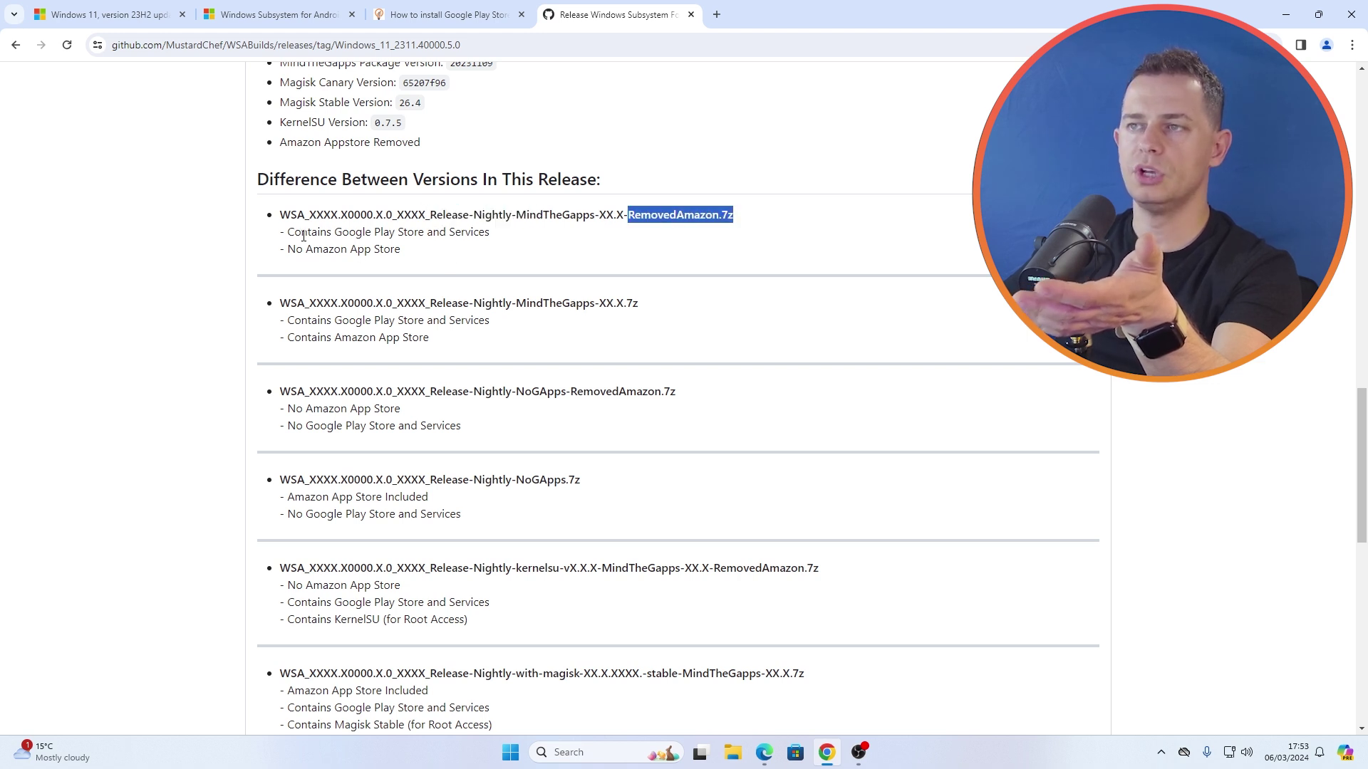
{"action": "left_click", "coordinate": [345, 233]}
{"action": "left_click_drag", "start_coordinate": [519, 237], "coordinate": [422, 258]}
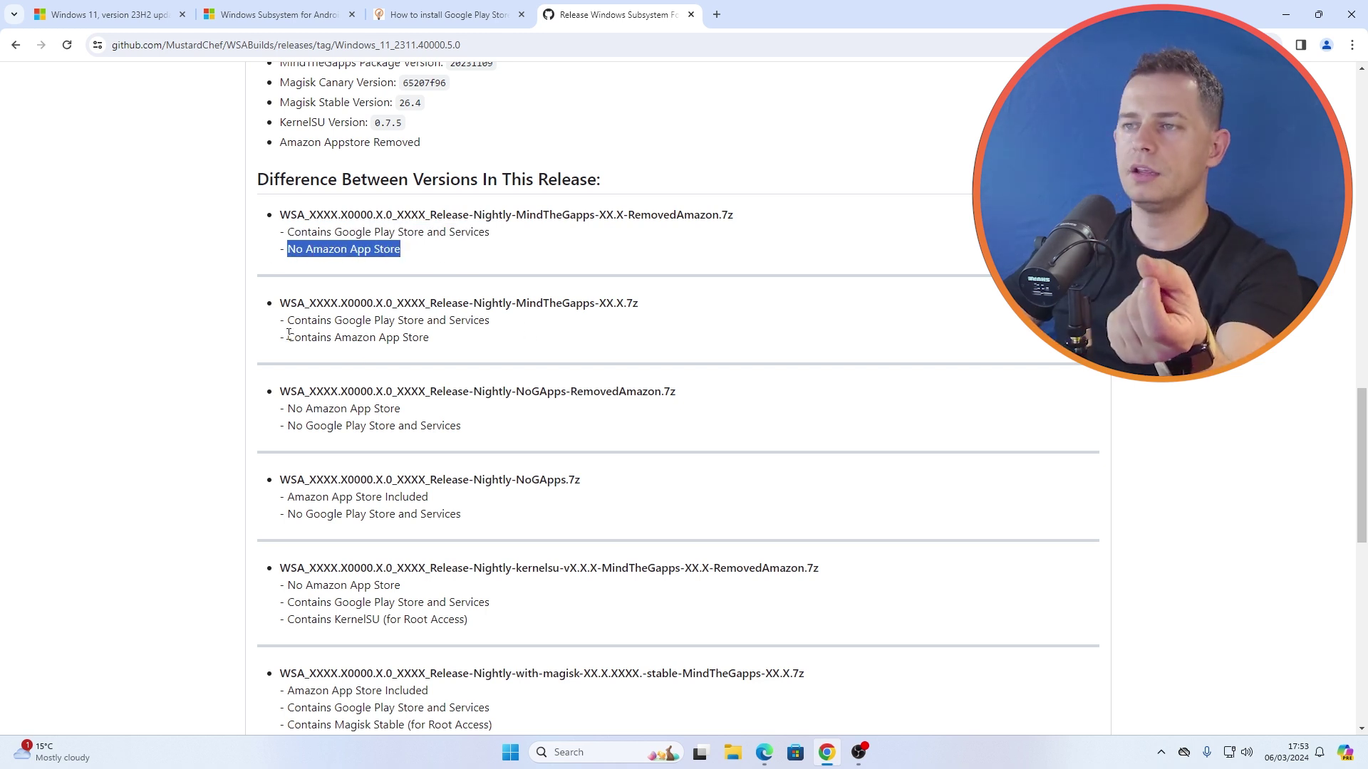
{"action": "left_click_drag", "start_coordinate": [645, 305], "coordinate": [446, 305]}
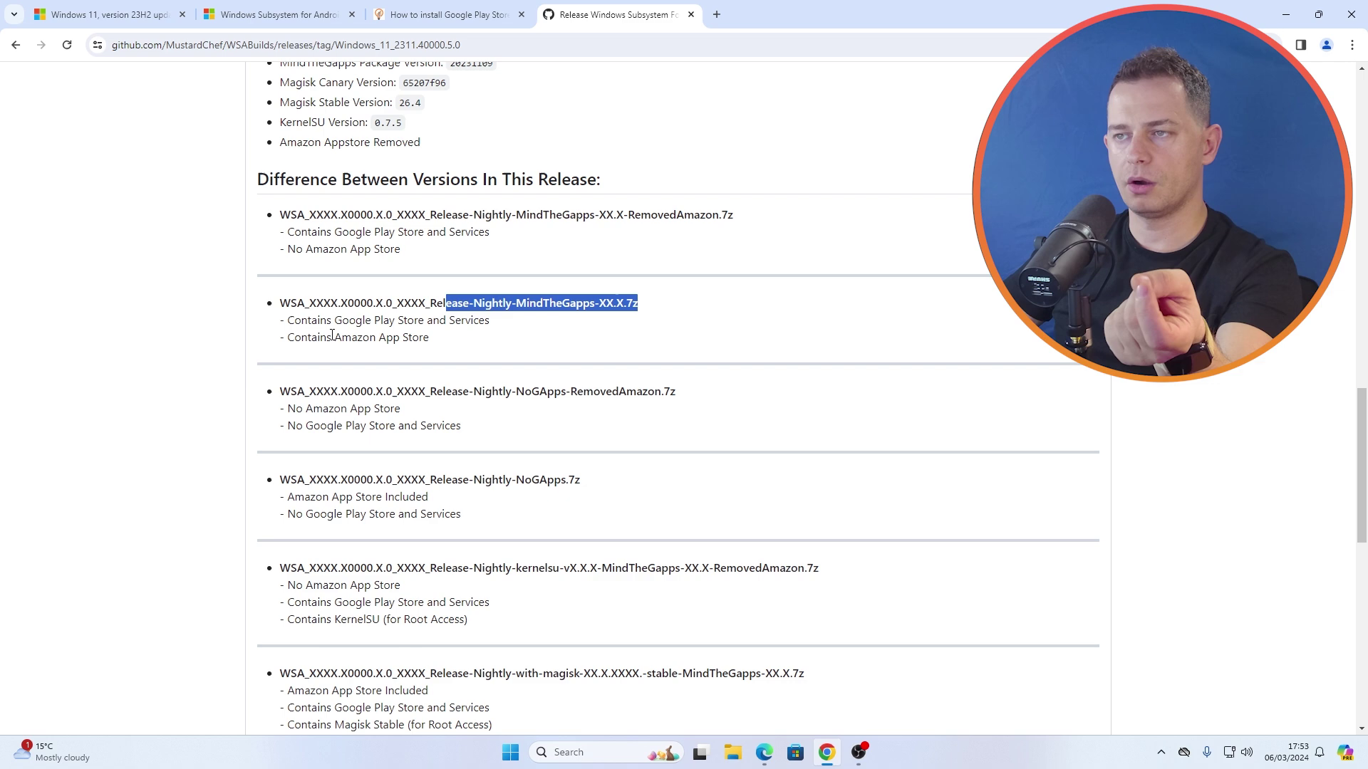
{"action": "left_click_drag", "start_coordinate": [282, 337], "coordinate": [479, 344]}
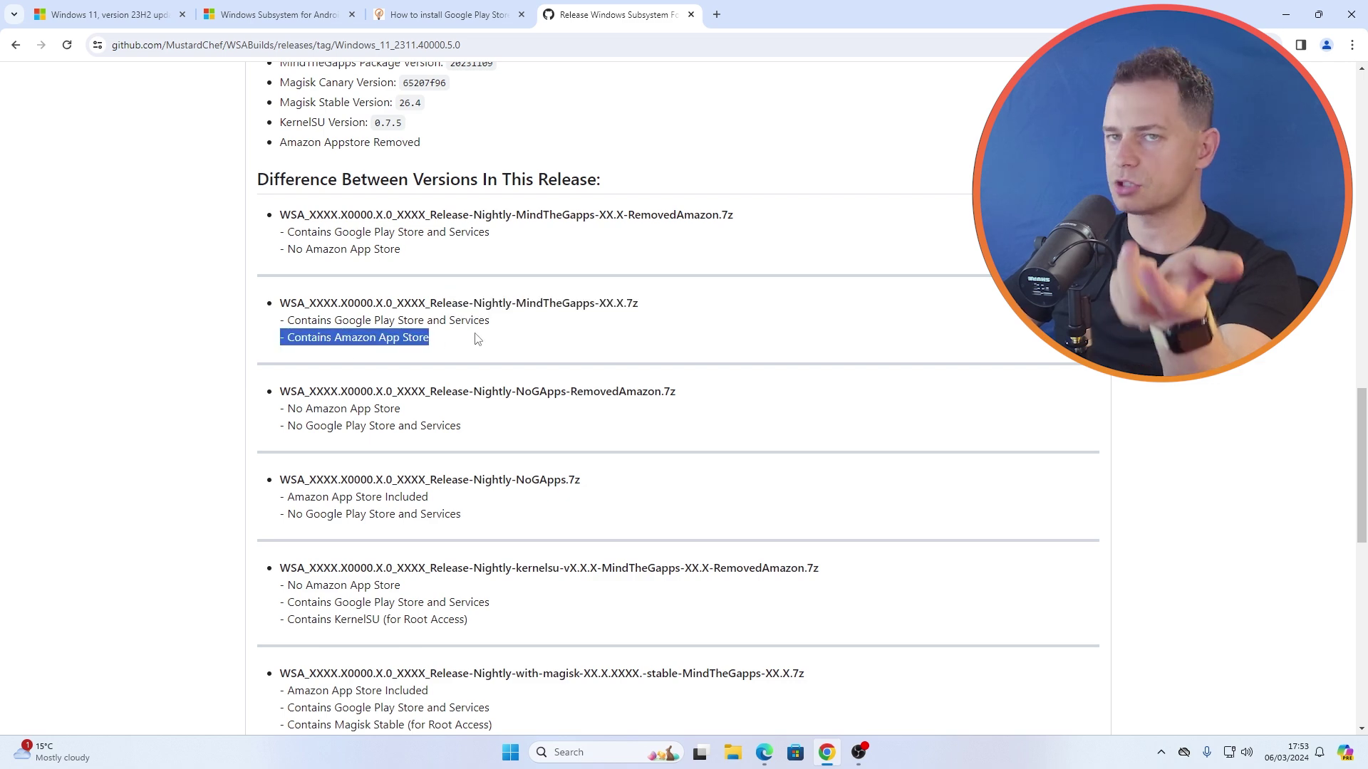
{"action": "left_click", "coordinate": [356, 342]}
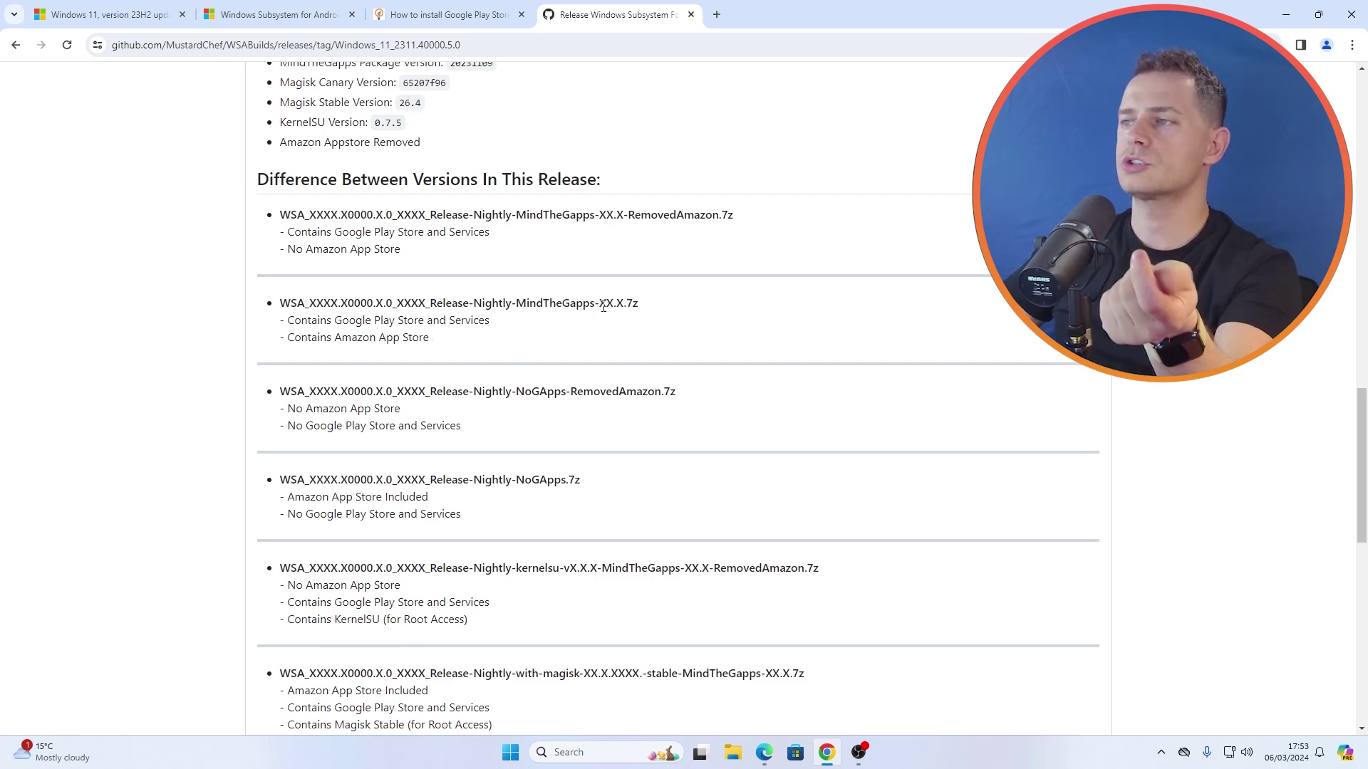
{"action": "left_click_drag", "start_coordinate": [687, 312], "coordinate": [420, 299]}
Step: Download WSA_2311.40000.5.0_x64_Release-Nightly-MindTheGapps-13.0.7z from the Assets list
{"action": "scroll", "coordinate": [574, 372], "scroll_direction": "down", "scroll_amount": 12}
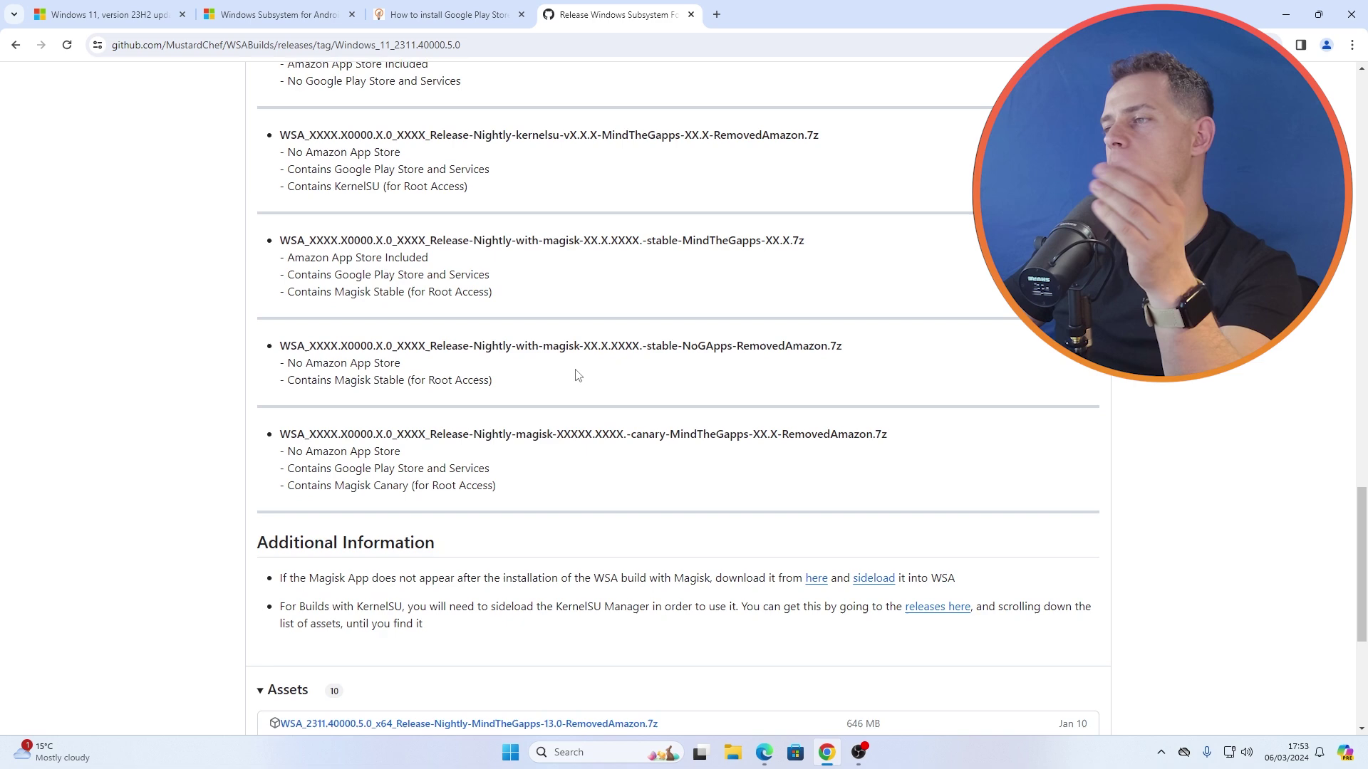
{"action": "scroll", "coordinate": [568, 378], "scroll_direction": "up", "scroll_amount": 10}
{"action": "scroll", "coordinate": [570, 378], "scroll_direction": "up", "scroll_amount": 3}
{"action": "scroll", "coordinate": [498, 392], "scroll_direction": "down", "scroll_amount": 11}
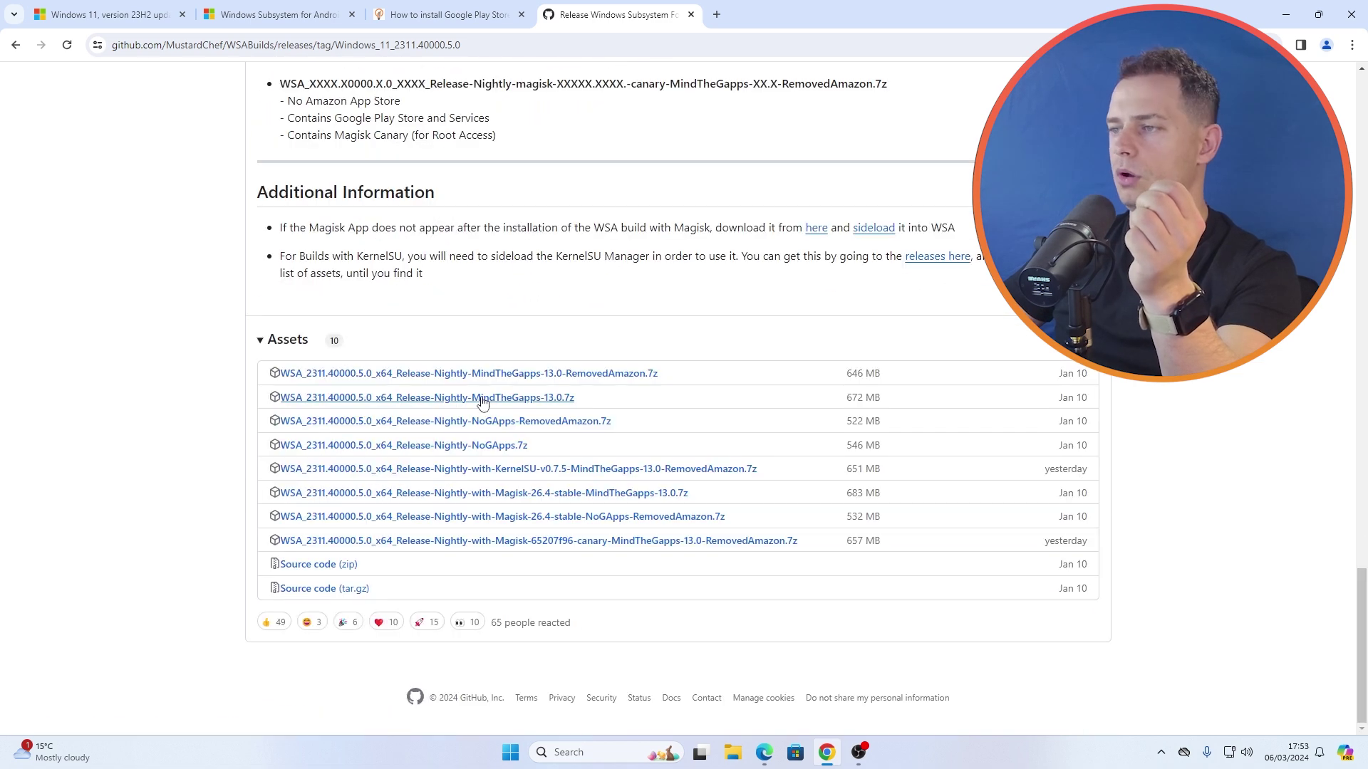
{"action": "left_click", "coordinate": [659, 374]}
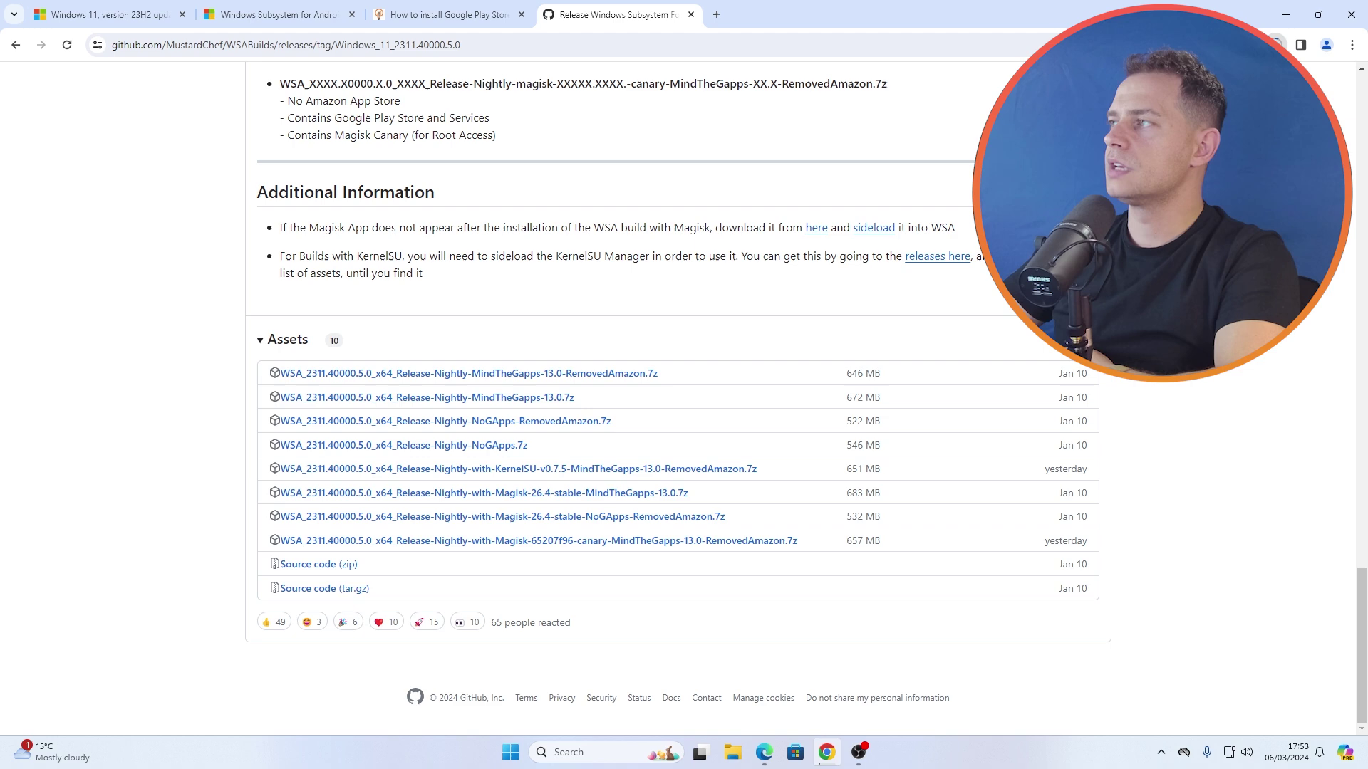
Step: Install 7-Zip 24.01 found by searching 'seven zip', and copy the WSA archive to the desktop
{"action": "key", "text": "super+Down"}
{"action": "key", "text": "ctrl+t"}
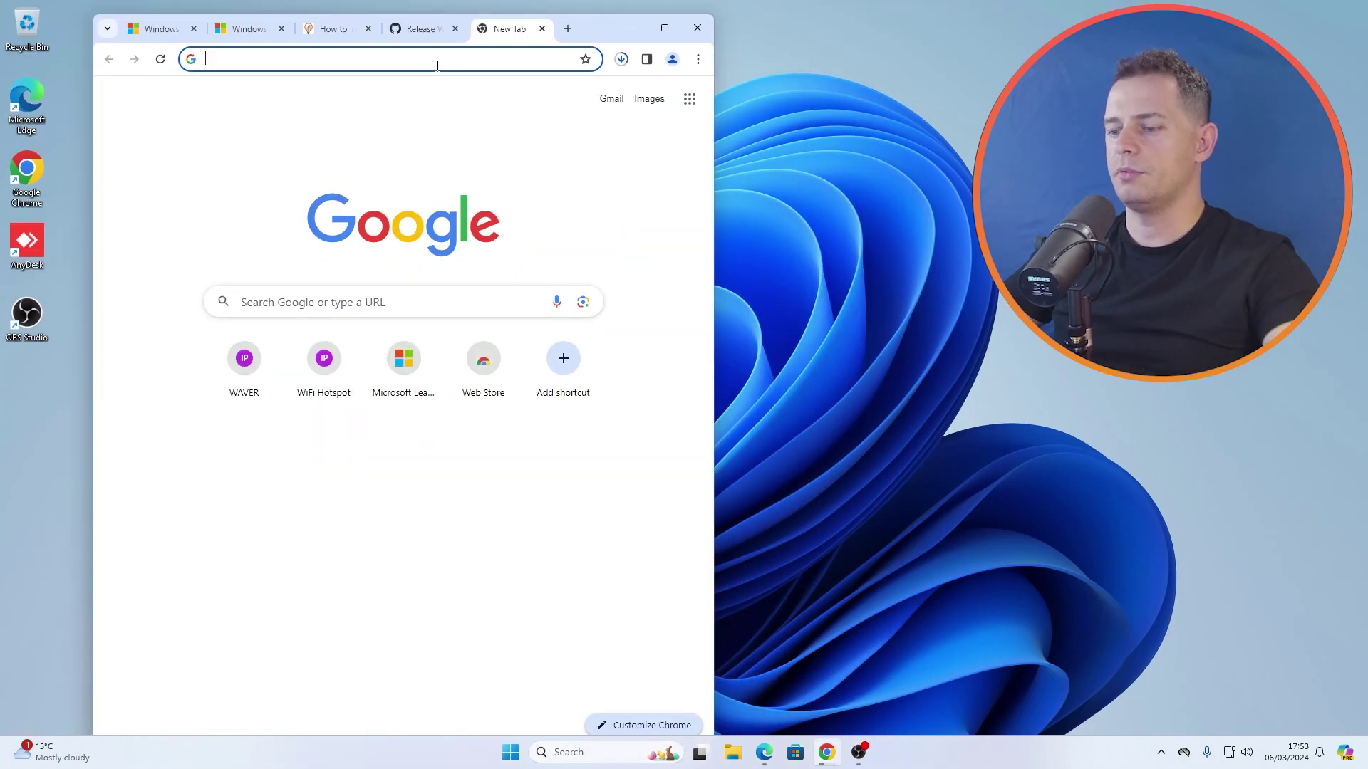
{"action": "type", "text": "se"}
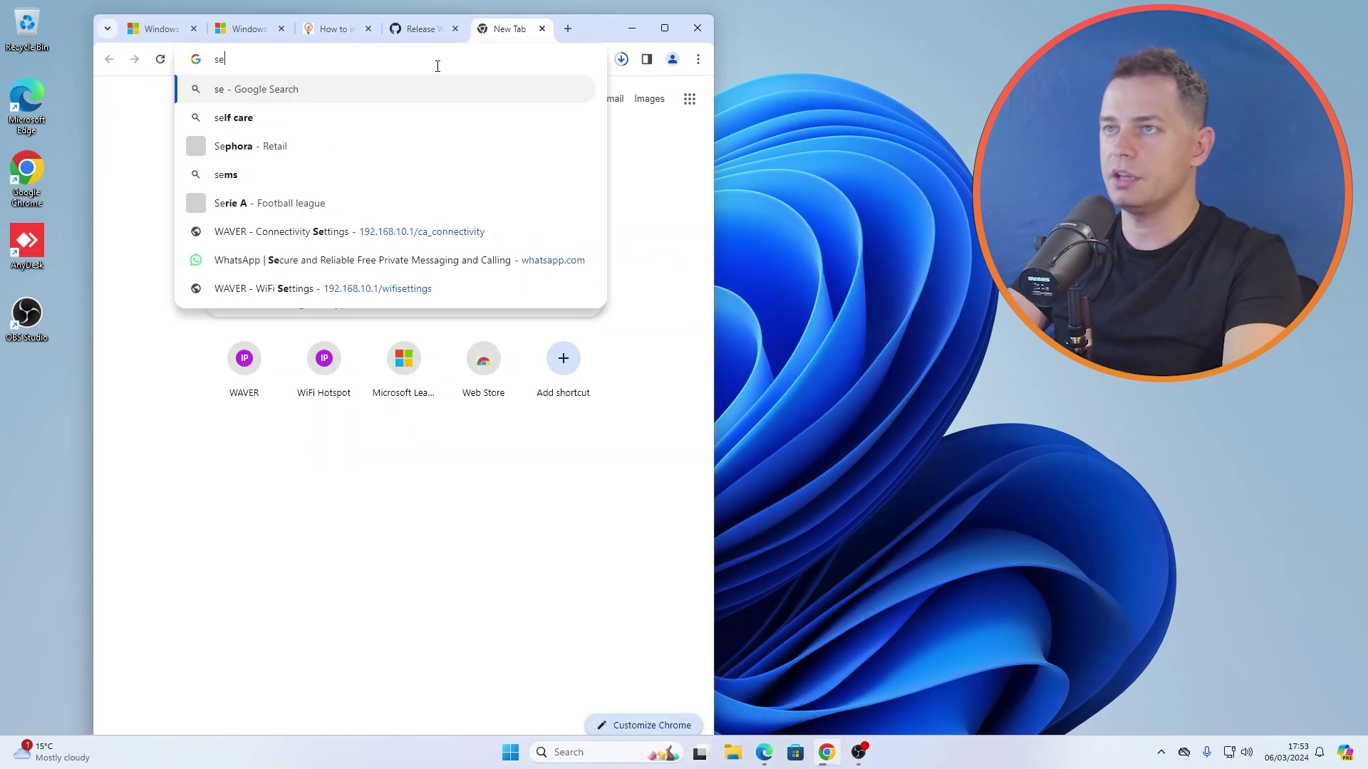
{"action": "type", "text": "ven zip"}
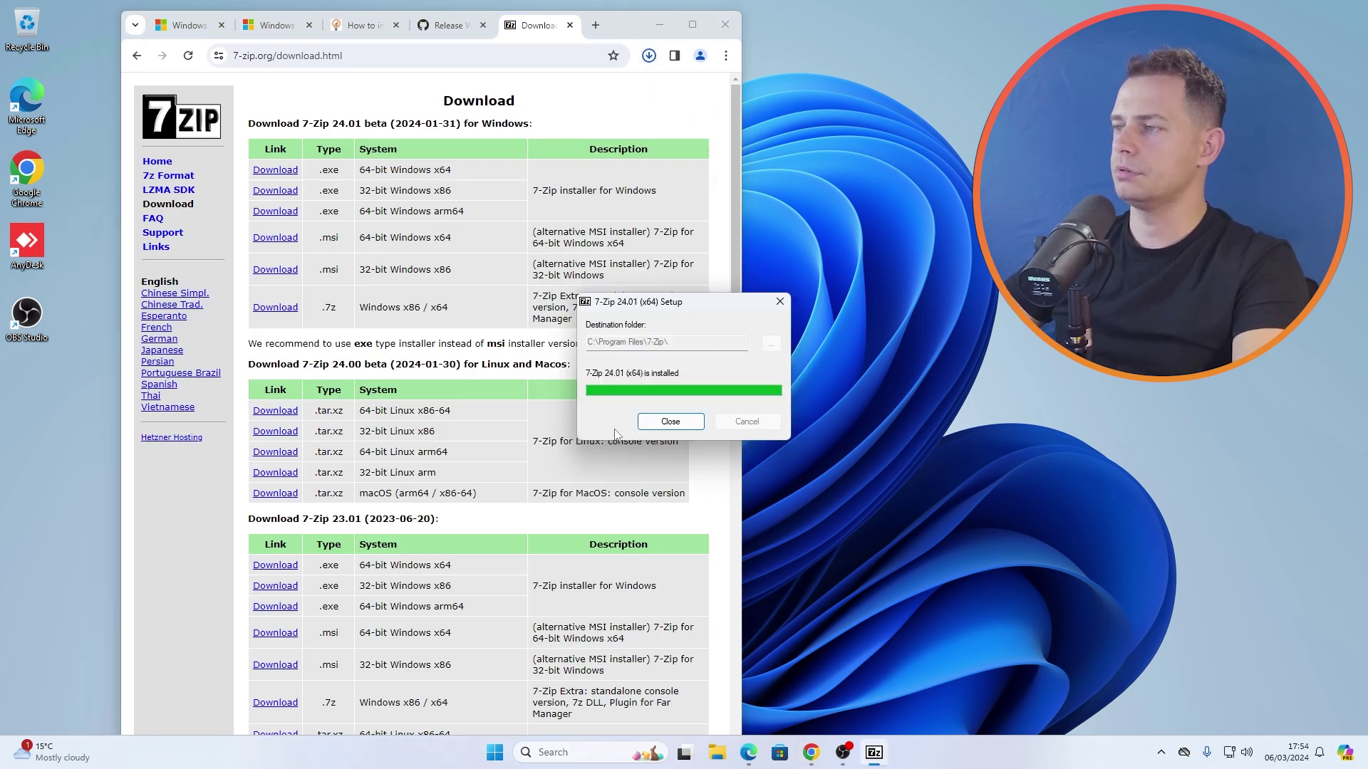
{"action": "left_click", "coordinate": [666, 423]}
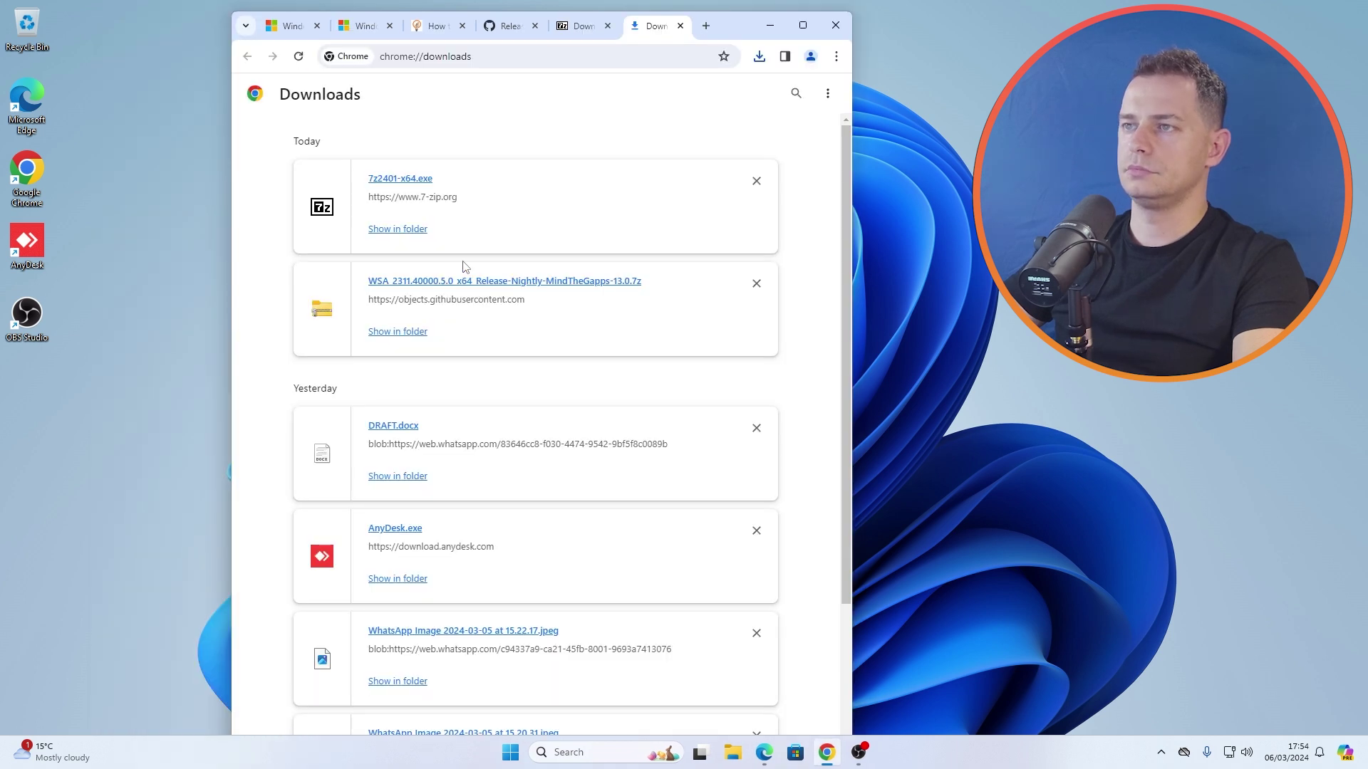
{"action": "left_click_drag", "start_coordinate": [461, 282], "coordinate": [472, 282]}
{"action": "left_click", "coordinate": [160, 173]}
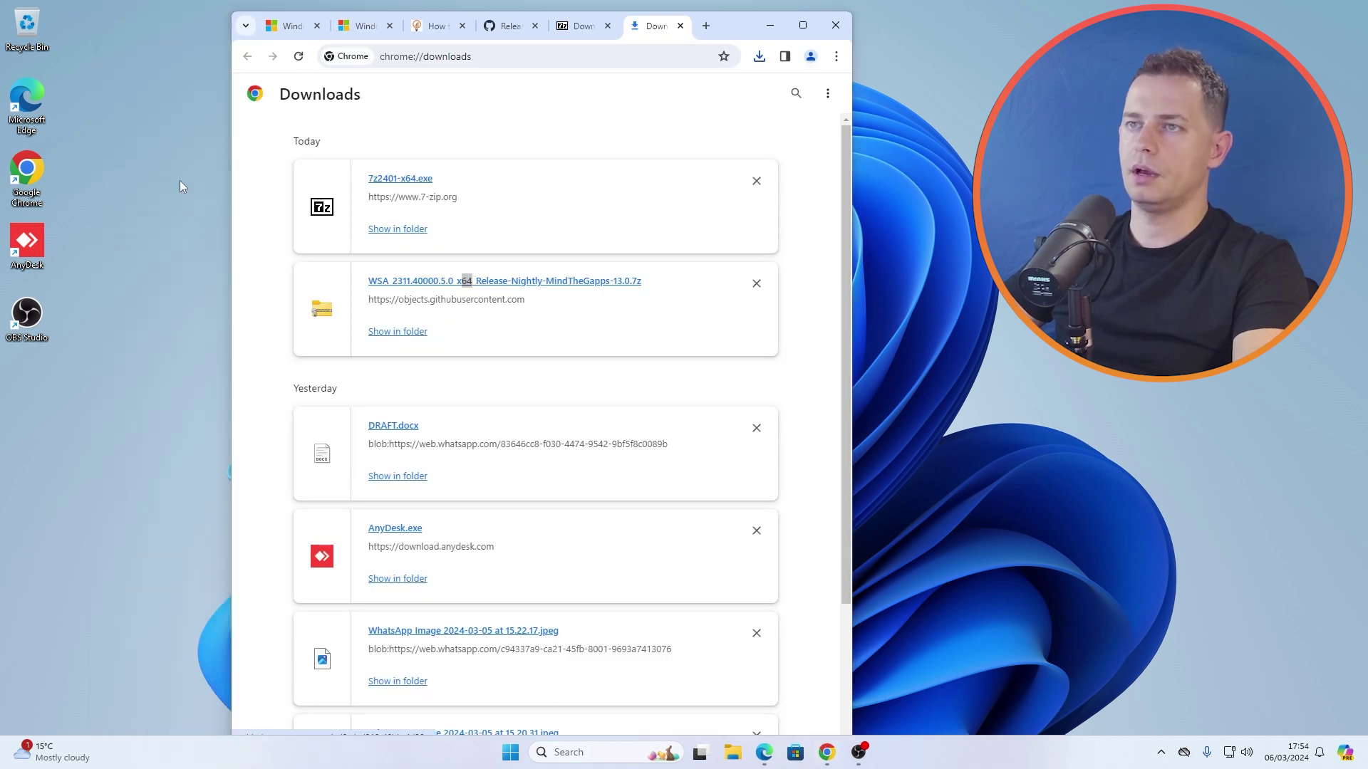
Step: Move the WSA archive to a new spot on the desktop
{"action": "left_click", "coordinate": [768, 26]}
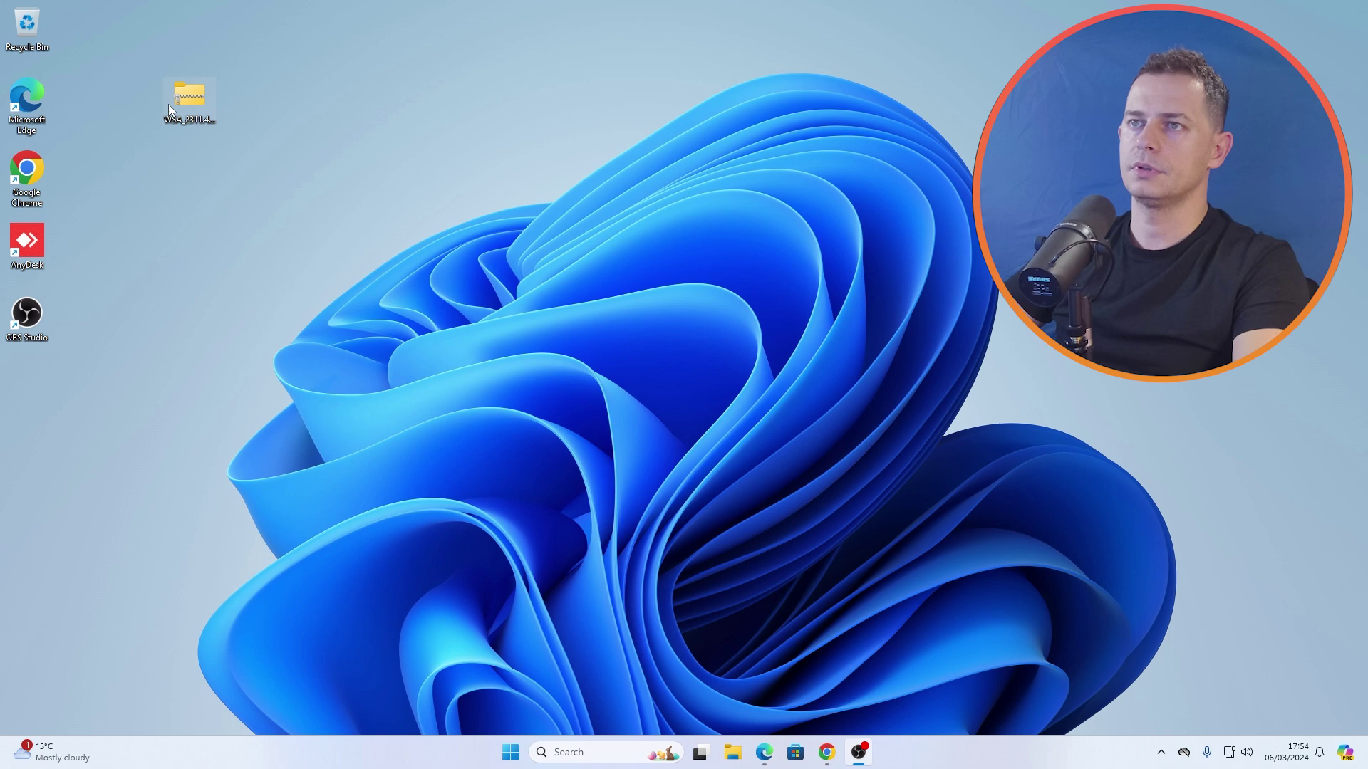
{"action": "left_click_drag", "start_coordinate": [320, 236], "coordinate": [220, 168]}
{"action": "right_click", "coordinate": [547, 230]}
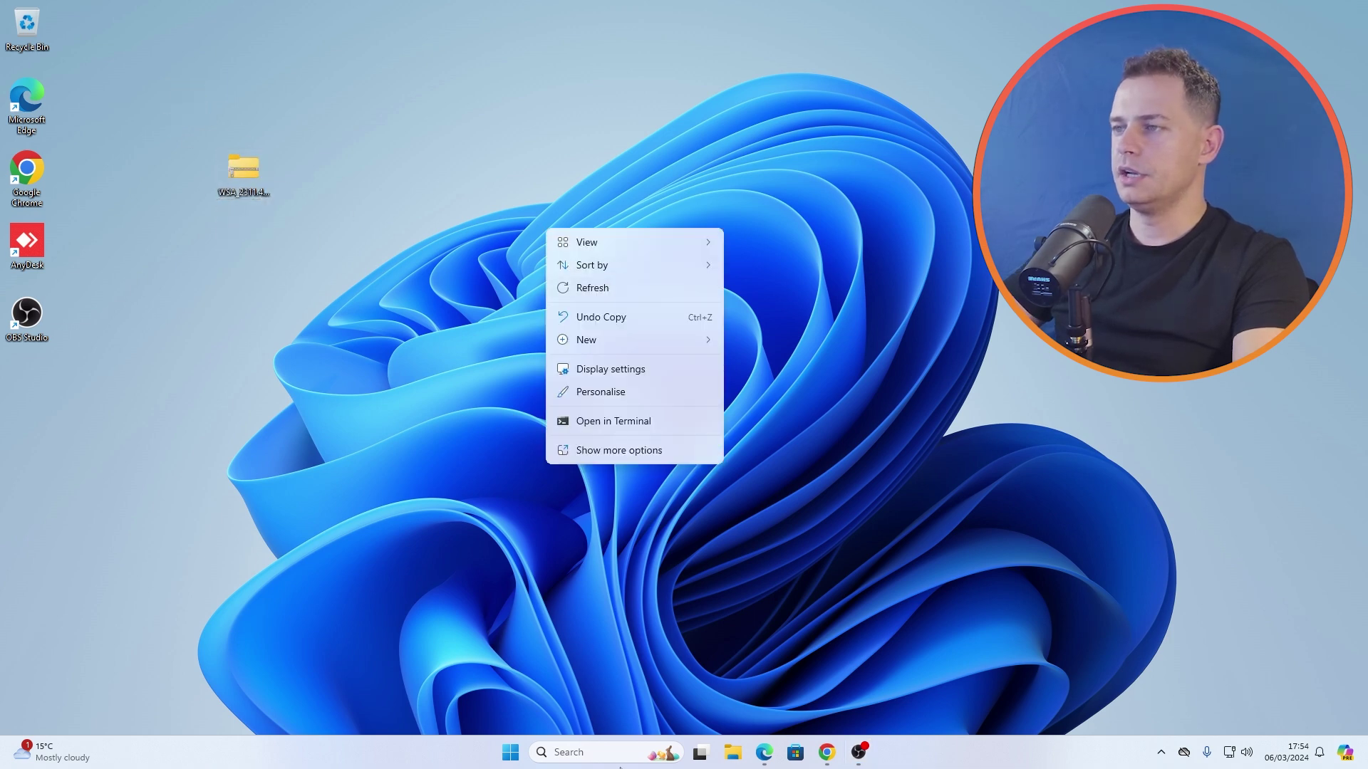
Step: Run winver to confirm Windows 11 Pro version 23H2, OS build 22631.3235
{"action": "left_click", "coordinate": [594, 754]}
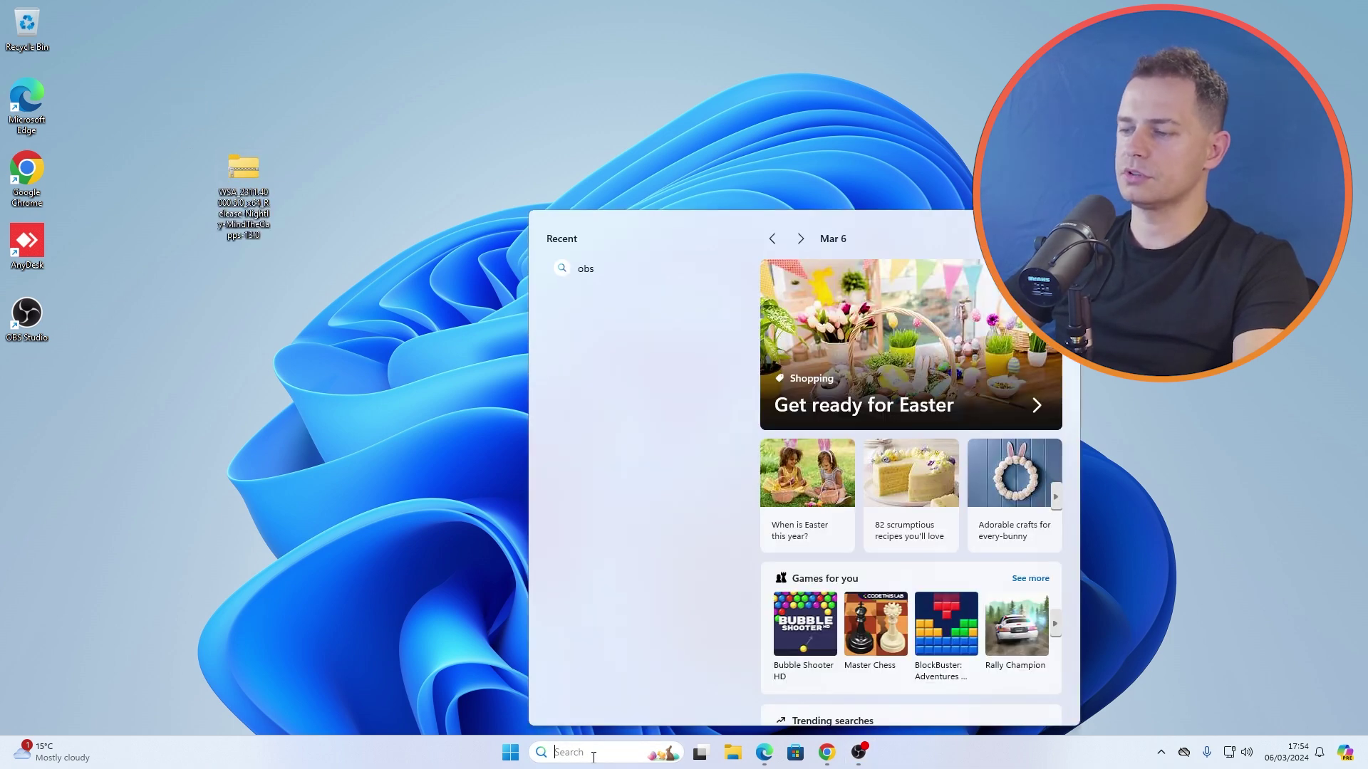
{"action": "type", "text": "run"}
{"action": "key", "text": "Return"}
{"action": "type", "text": "w"}
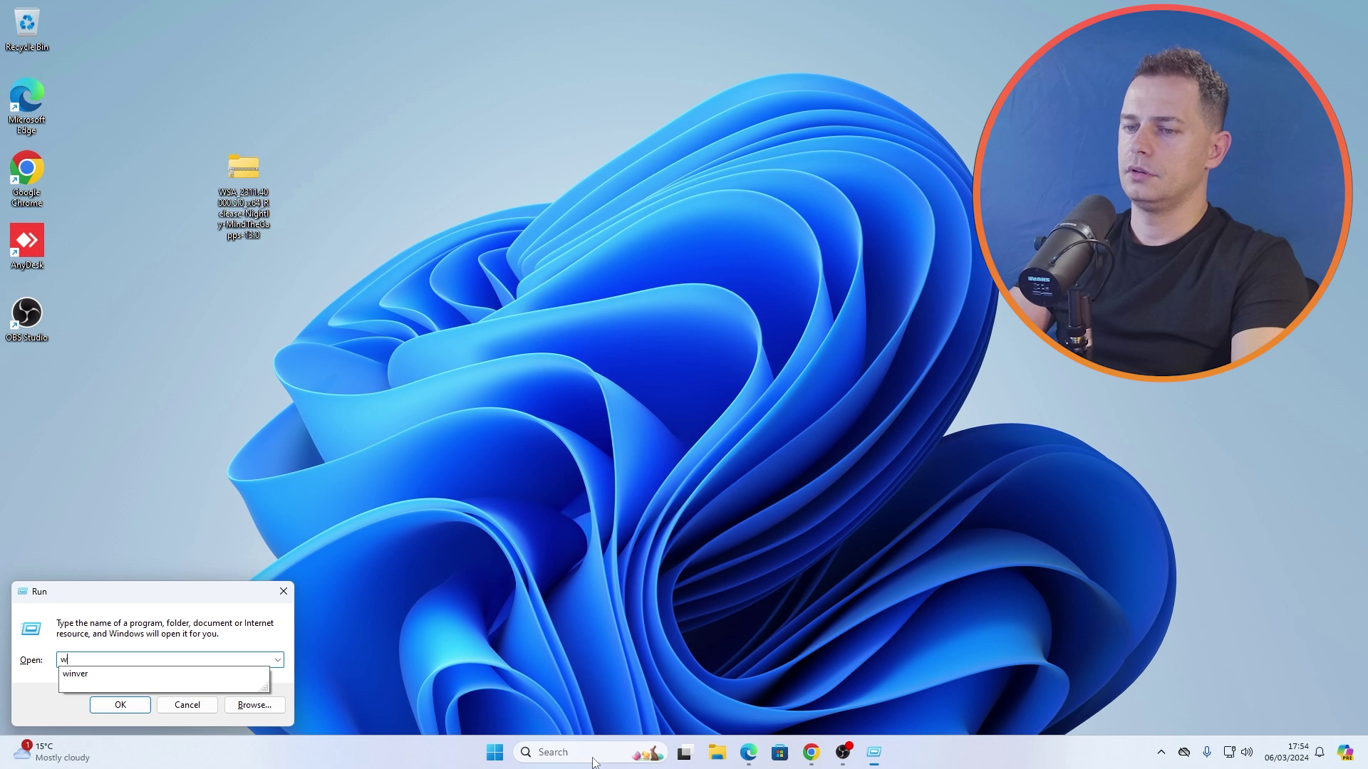
{"action": "type", "text": "i"}
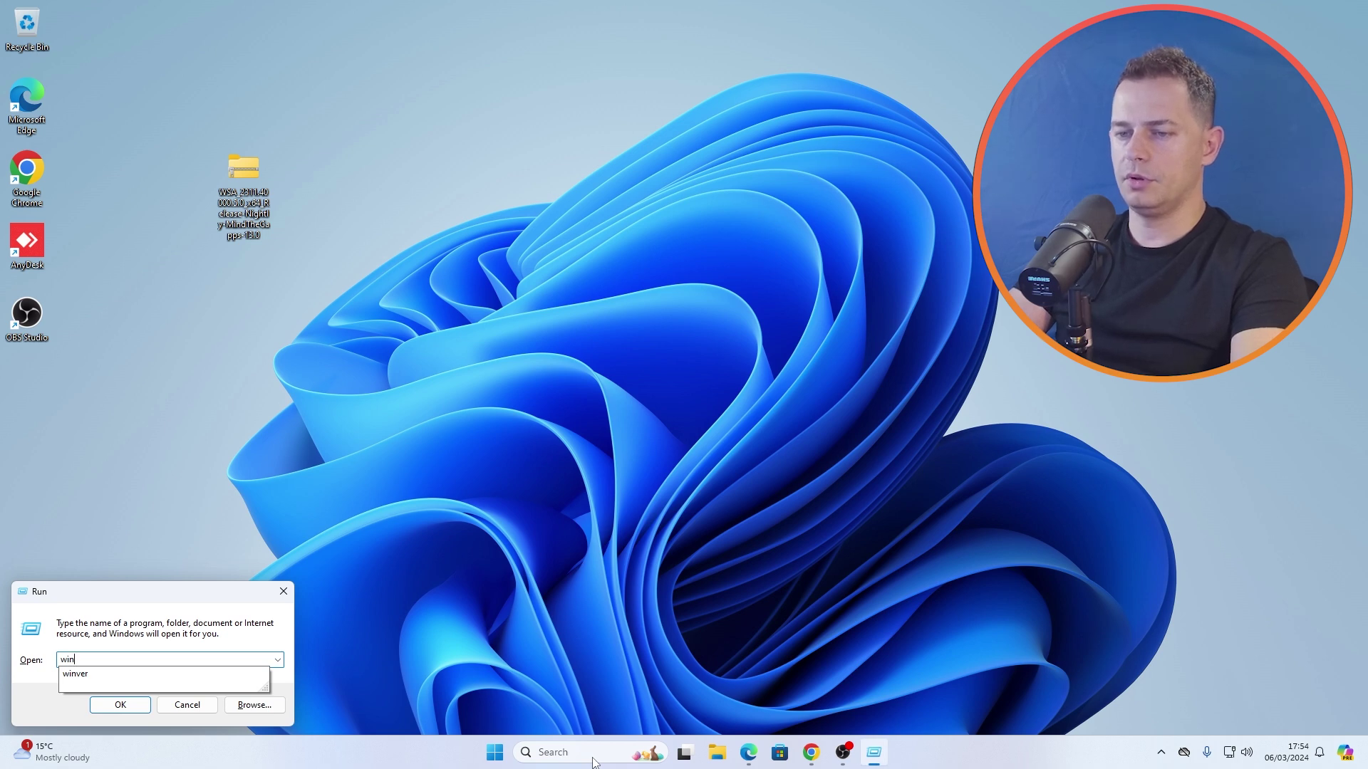
{"action": "type", "text": "n"}
{"action": "left_click", "coordinate": [78, 673]}
{"action": "left_click", "coordinate": [117, 705]}
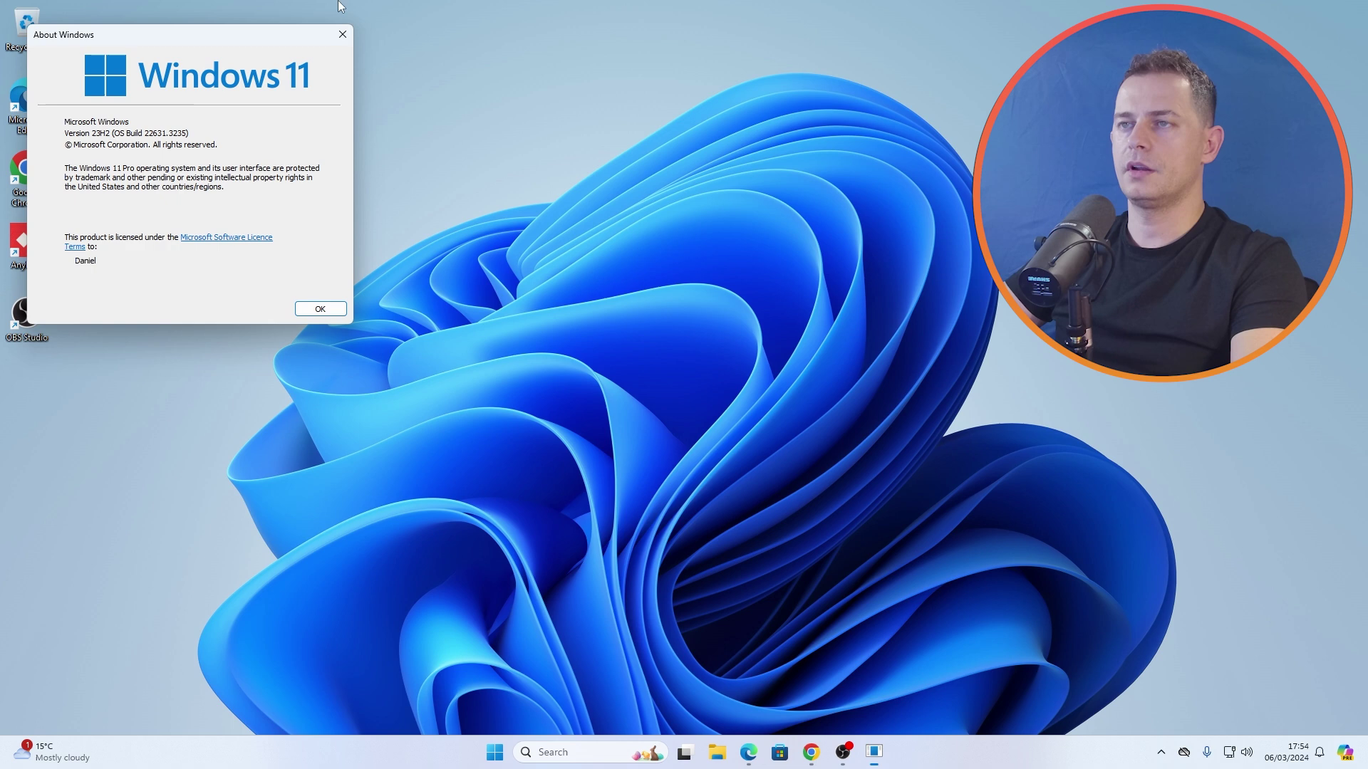
{"action": "left_click_drag", "start_coordinate": [249, 42], "coordinate": [286, 30]}
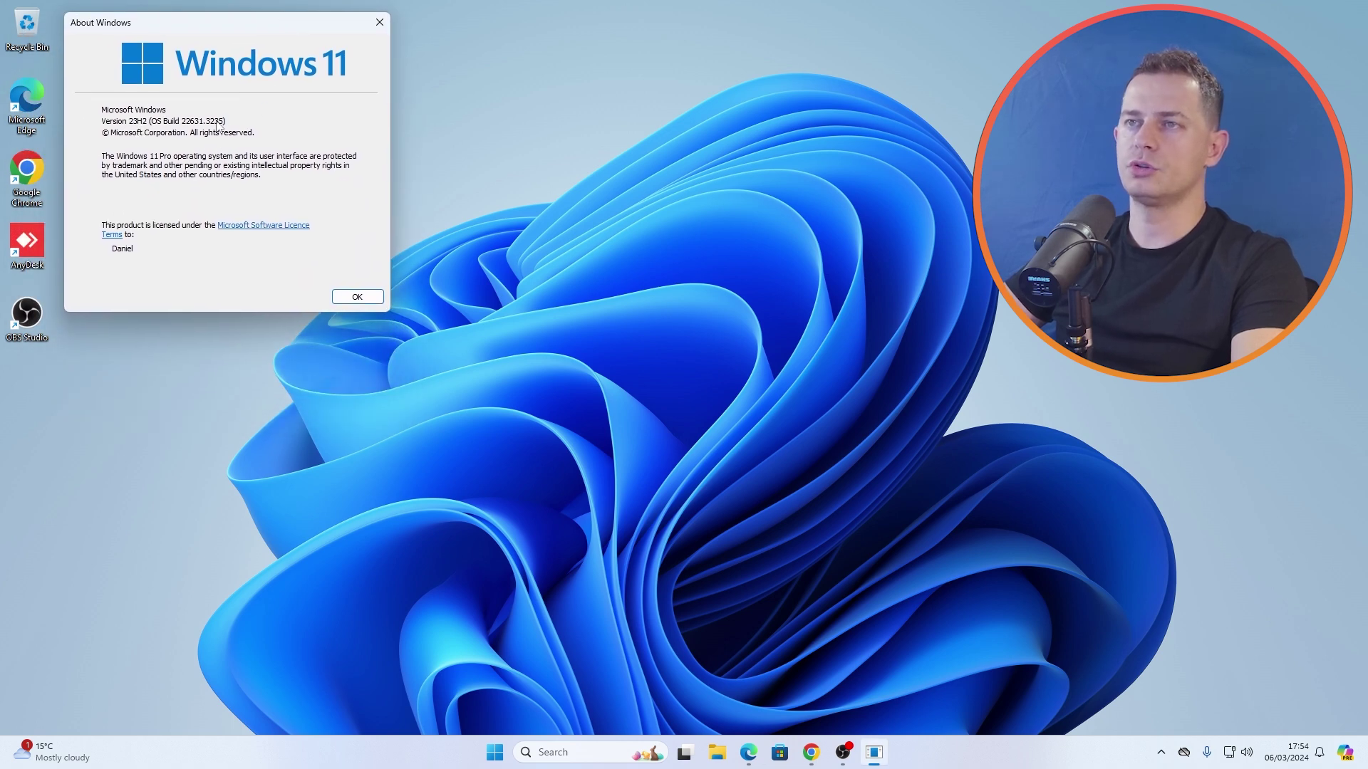
{"action": "left_click", "coordinate": [380, 22]}
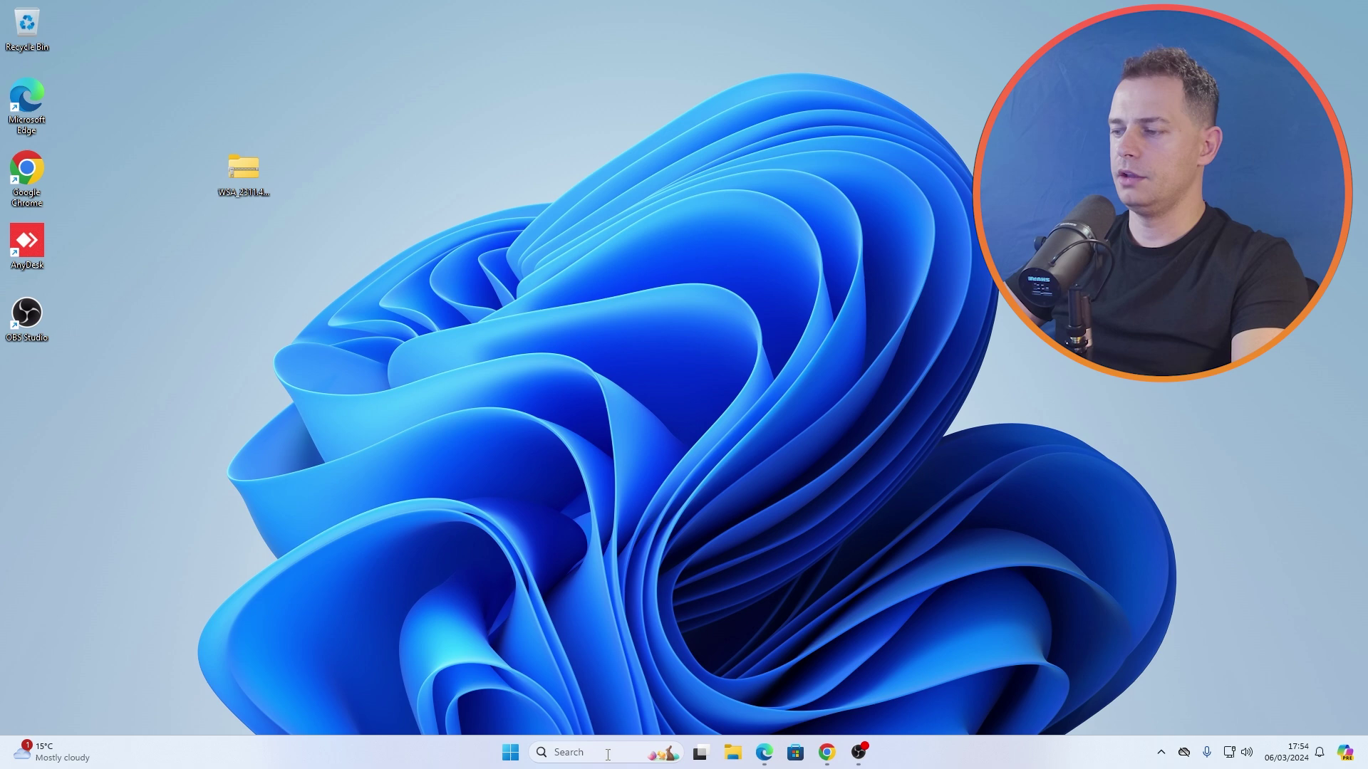
{"action": "left_click", "coordinate": [516, 755]}
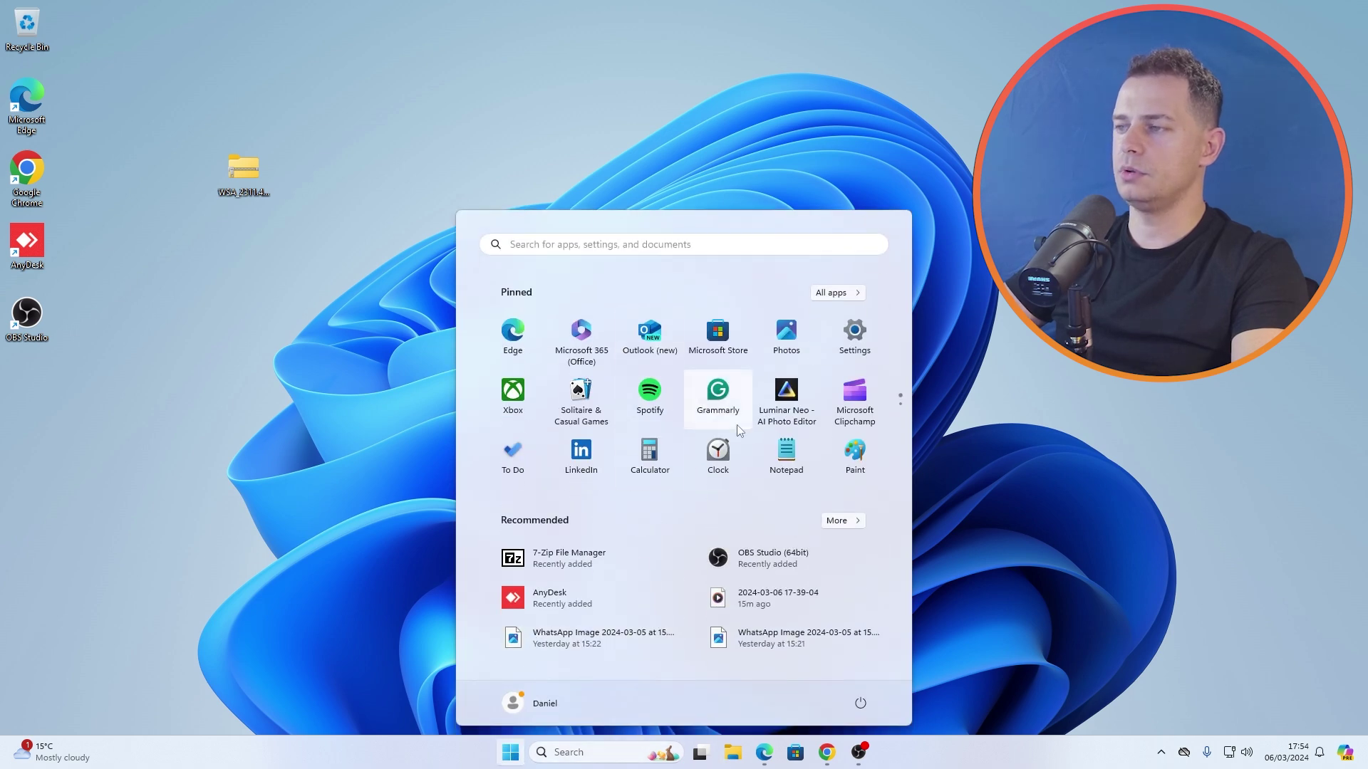
{"action": "left_click", "coordinate": [855, 329]}
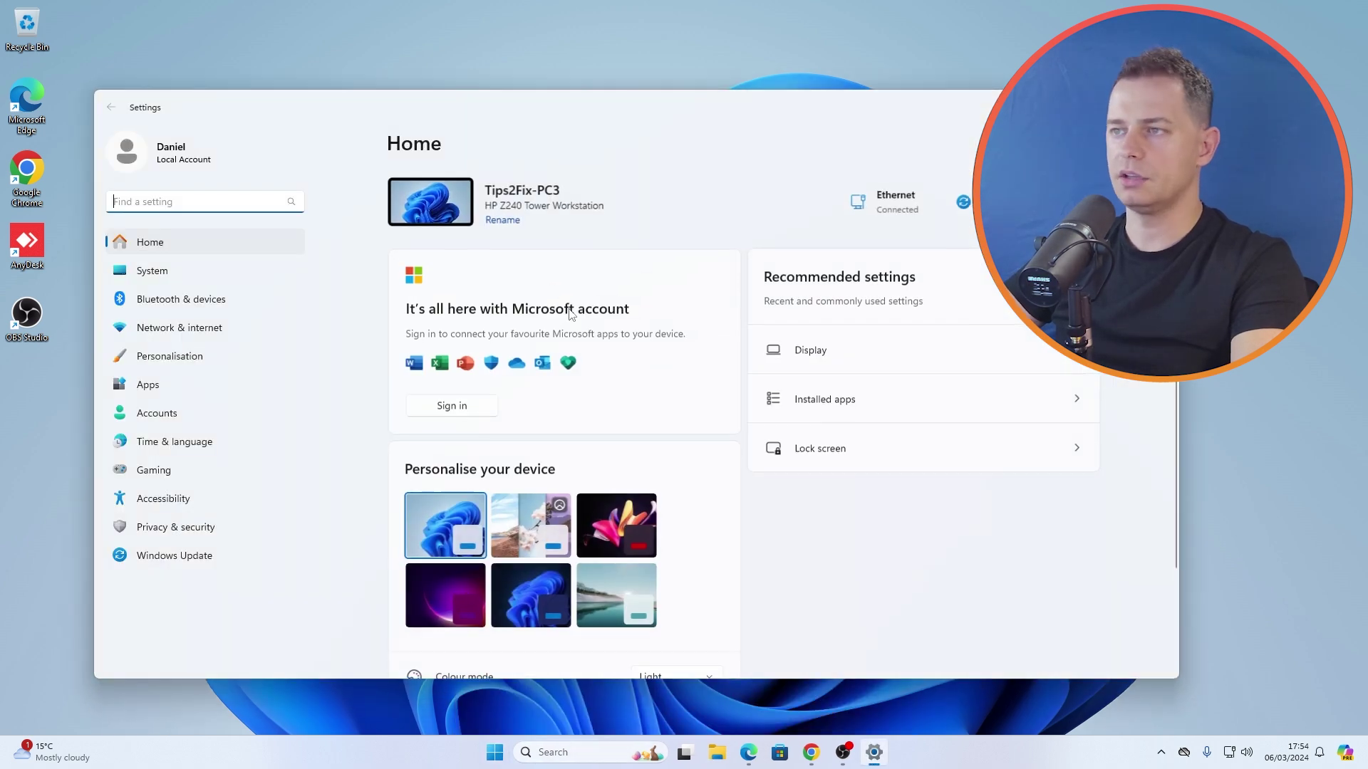
{"action": "left_click", "coordinate": [175, 559]}
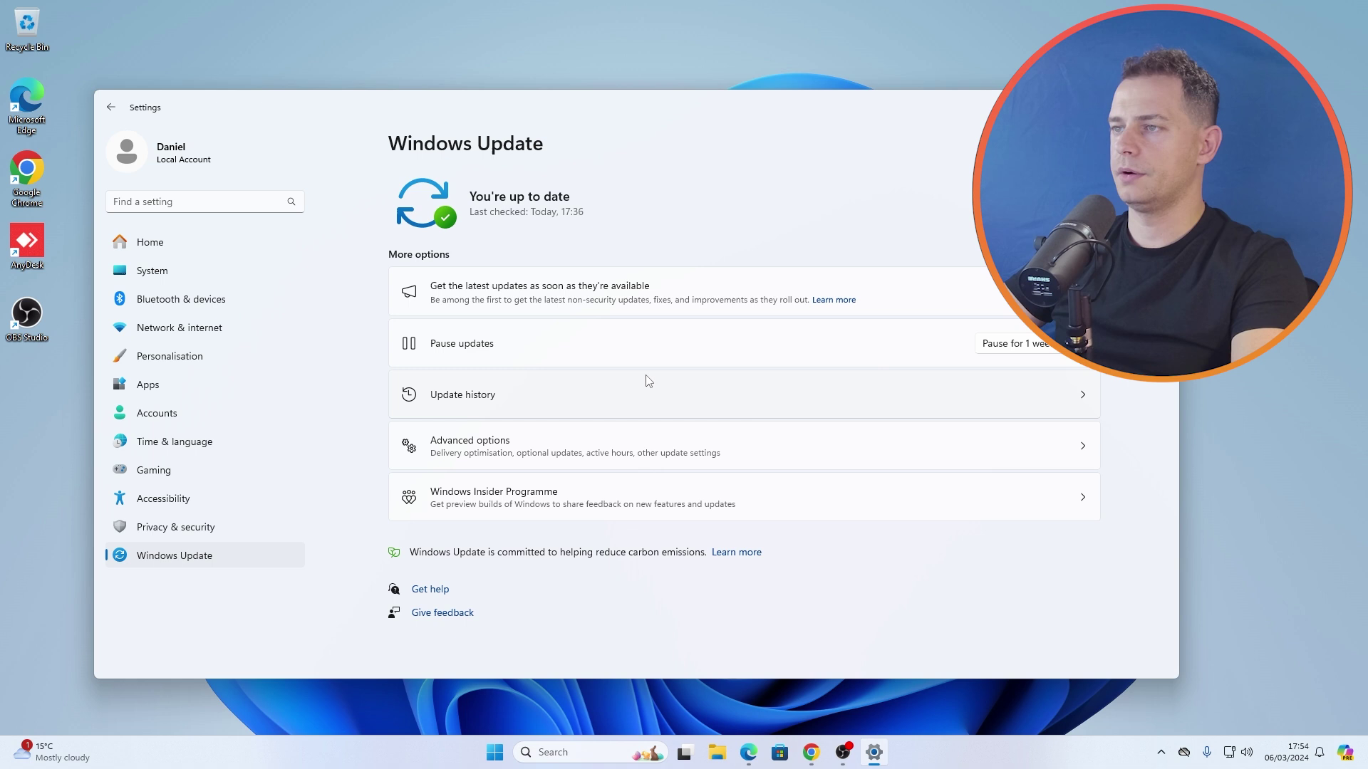
{"action": "left_click", "coordinate": [568, 394]}
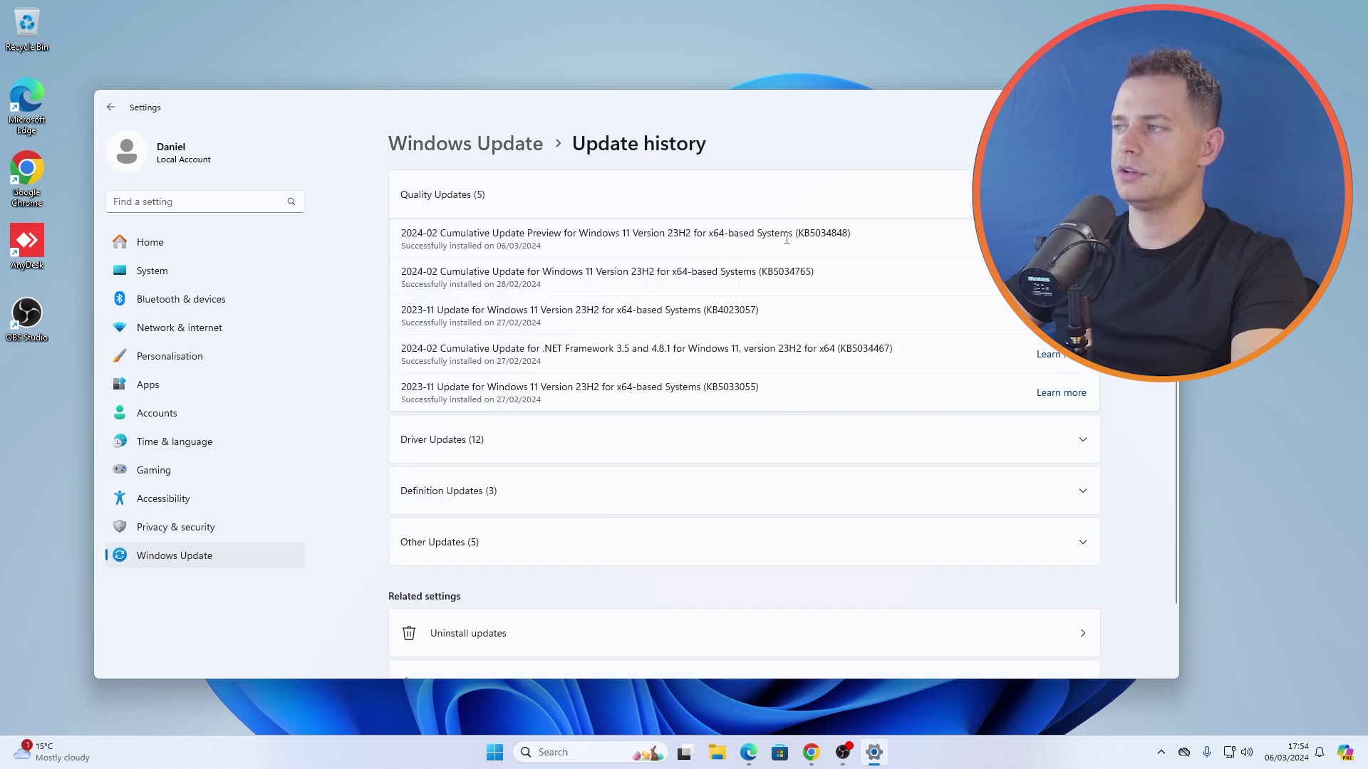
{"action": "left_click", "coordinate": [855, 235]}
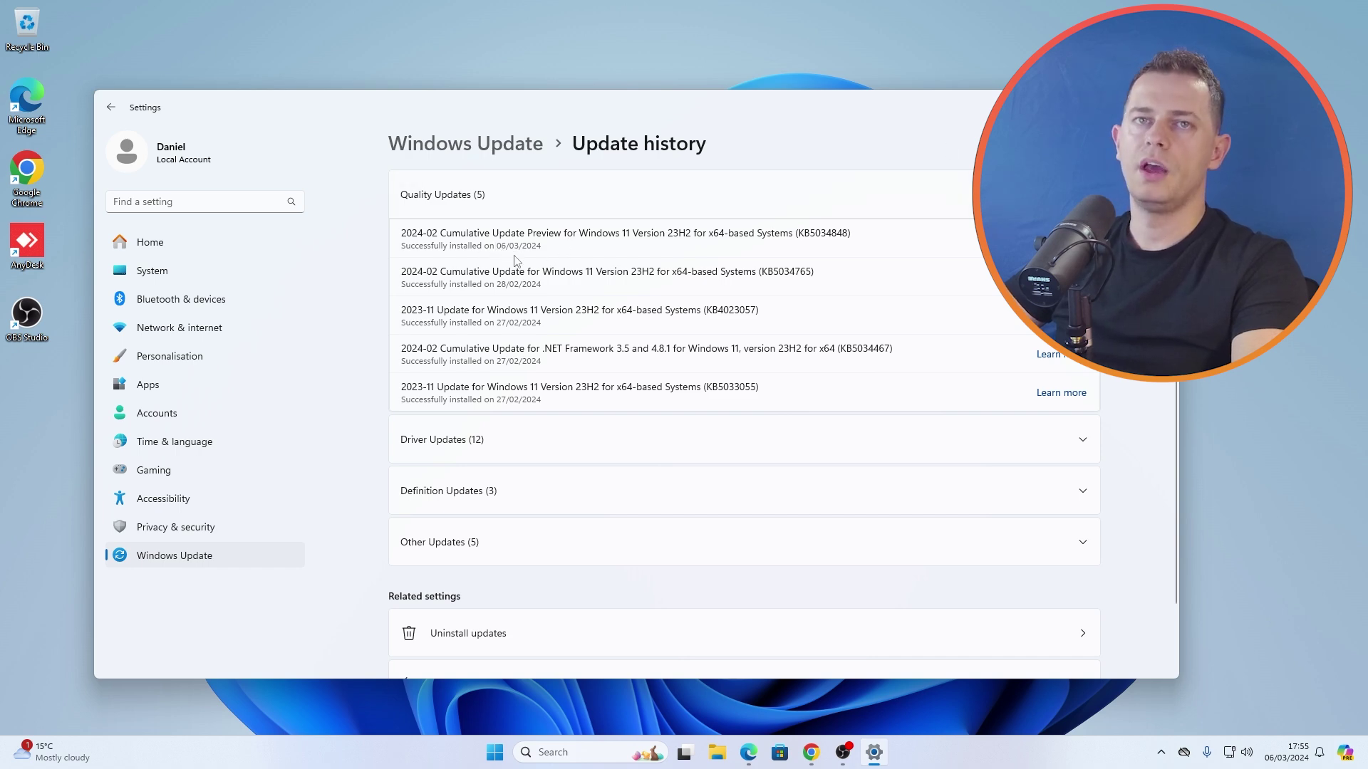
Step: Close Settings and use 7-Zip's Extract to 'WSA_2311.40000.5.0_x64_Release-Nightly-MindTheGapps-13.0\' on the archive
{"action": "key", "text": "alt+F4"}
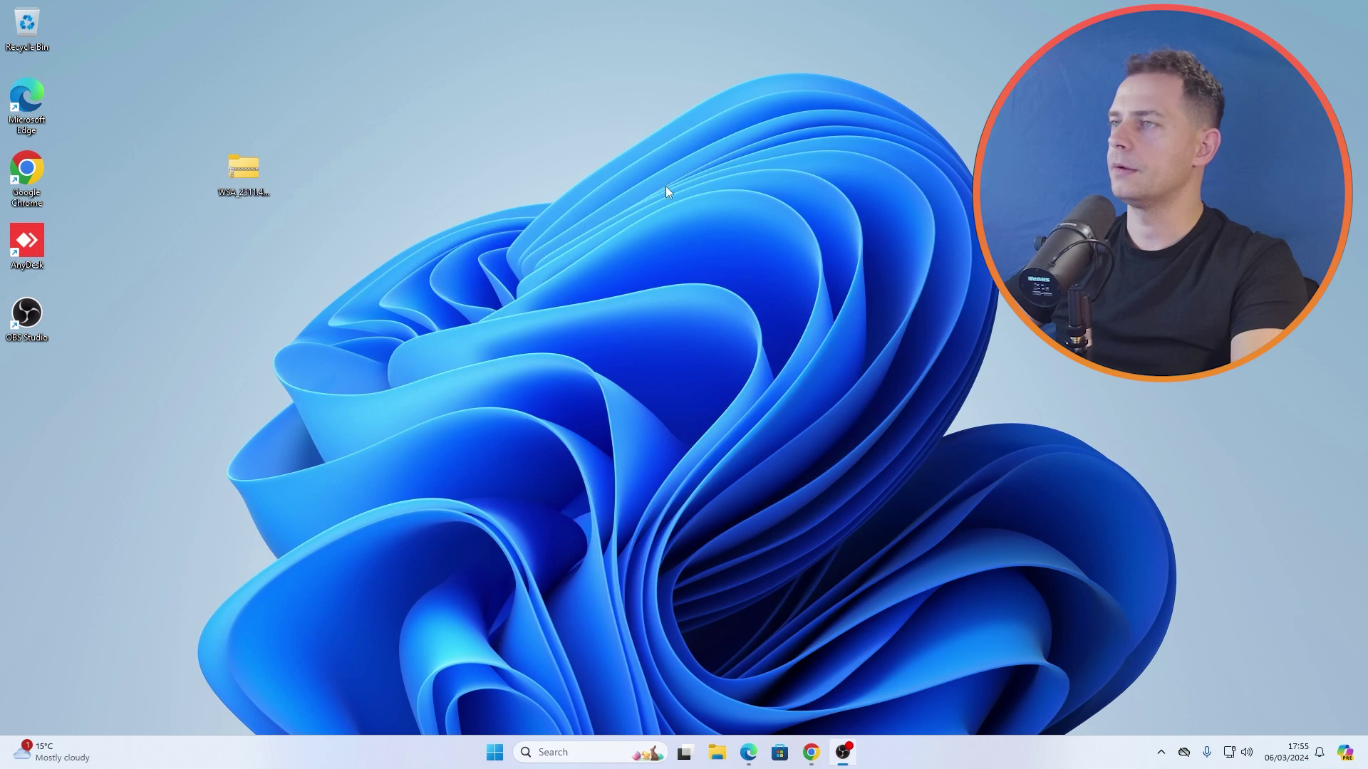
{"action": "right_click", "coordinate": [234, 164]}
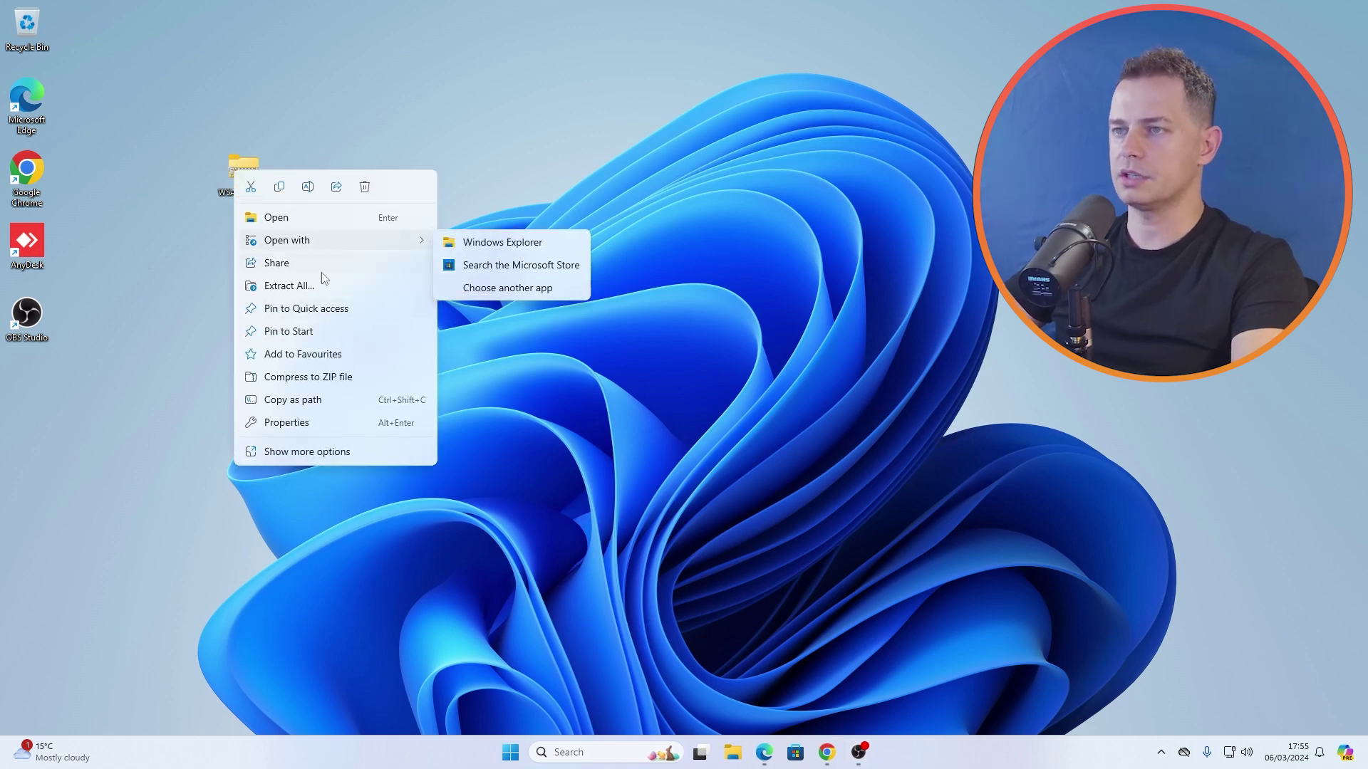
{"action": "left_click", "coordinate": [313, 453]}
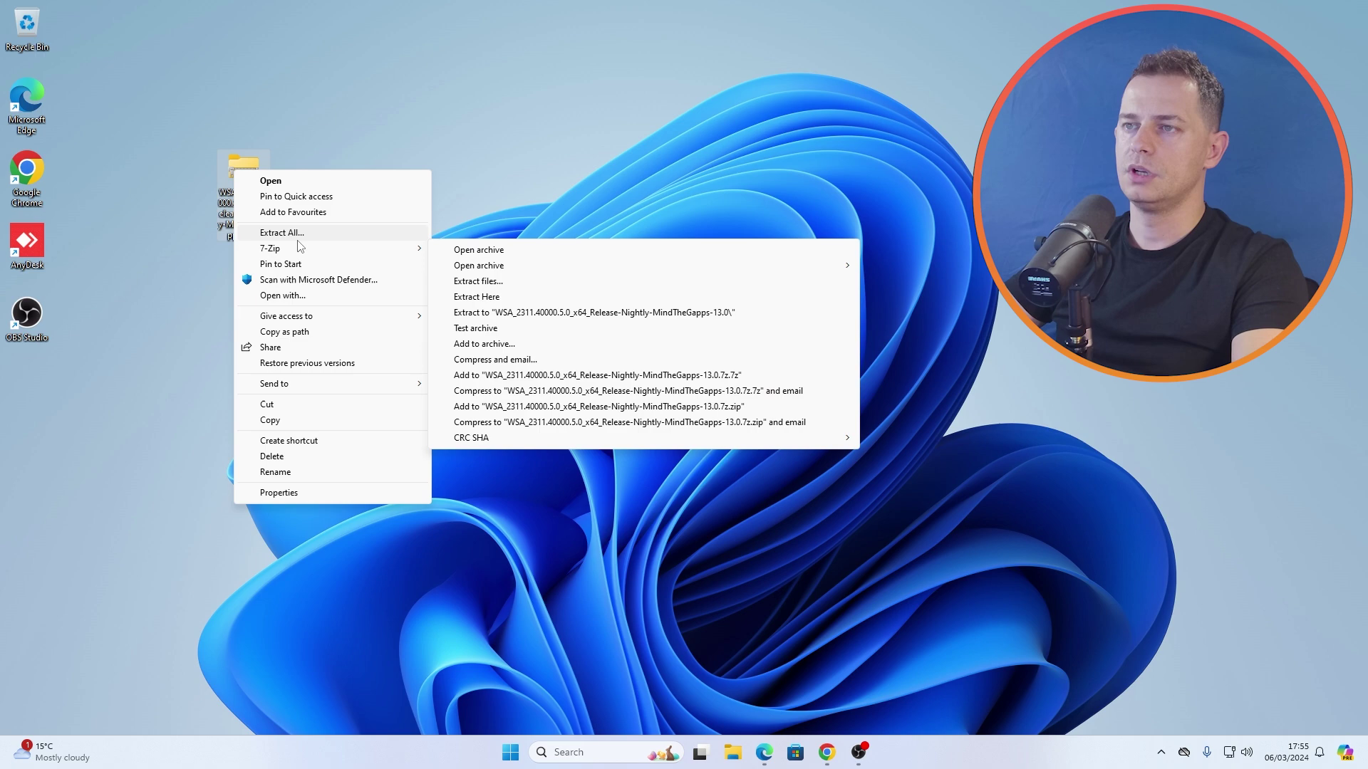
{"action": "mouse_move", "coordinate": [292, 249]}
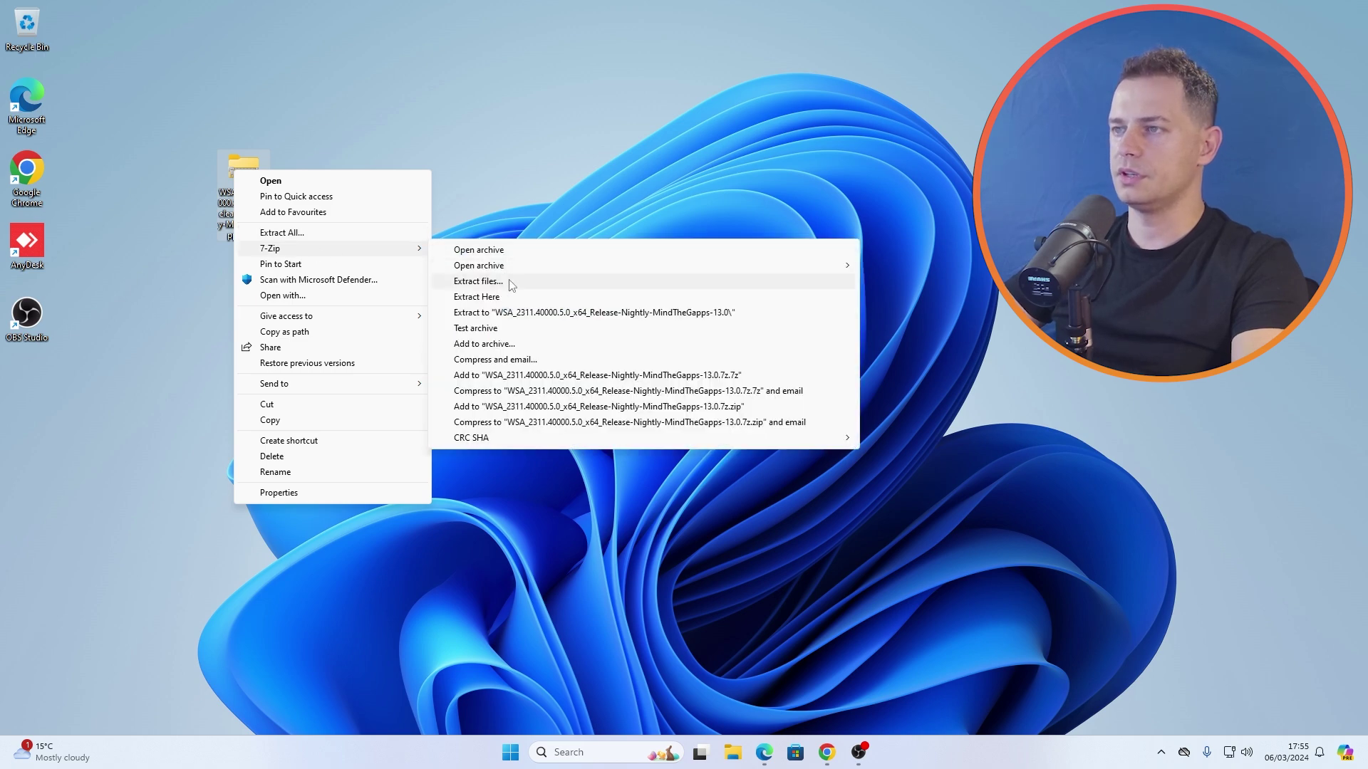
{"action": "left_click", "coordinate": [511, 312]}
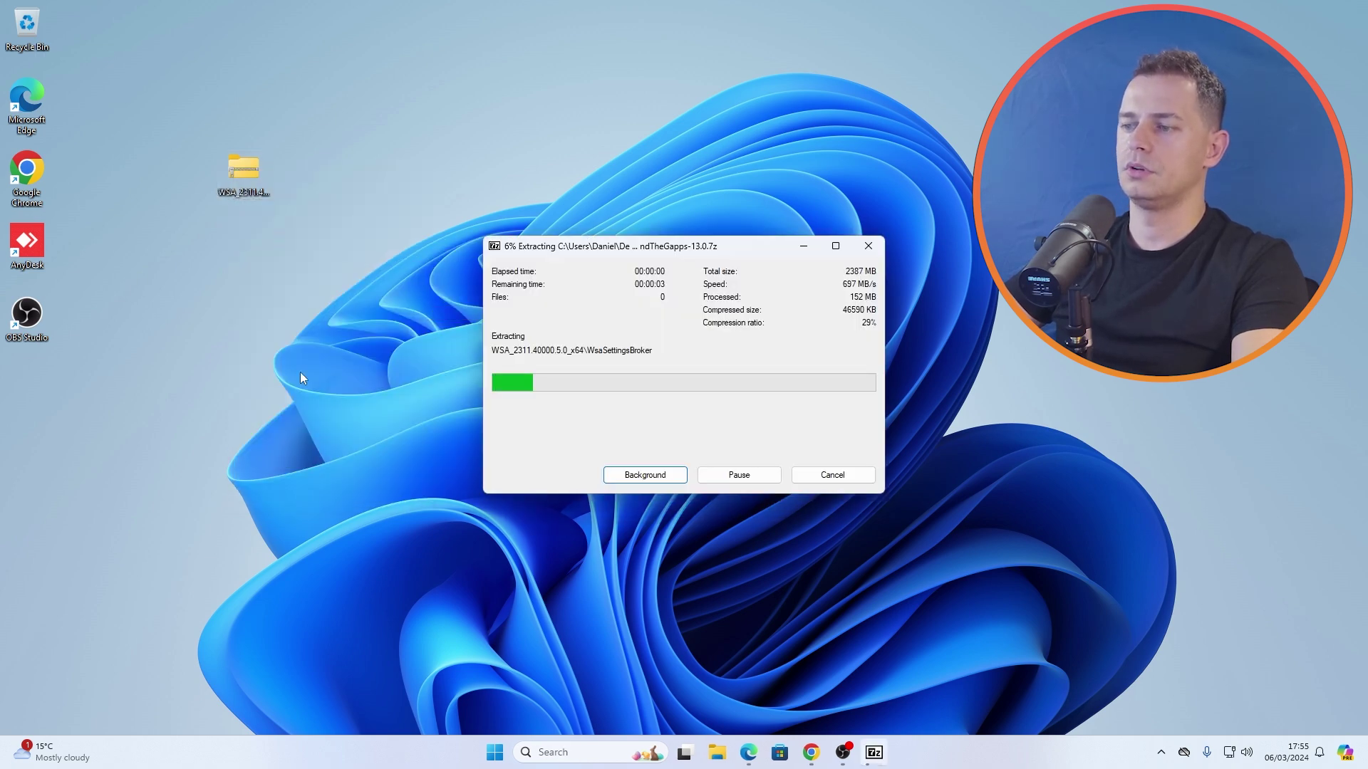
Step: Review the install steps: rename the folder, keep the archive until WSA works, launch Run.bat
{"action": "left_click", "coordinate": [810, 758]}
{"action": "key", "text": "ctrl+w"}
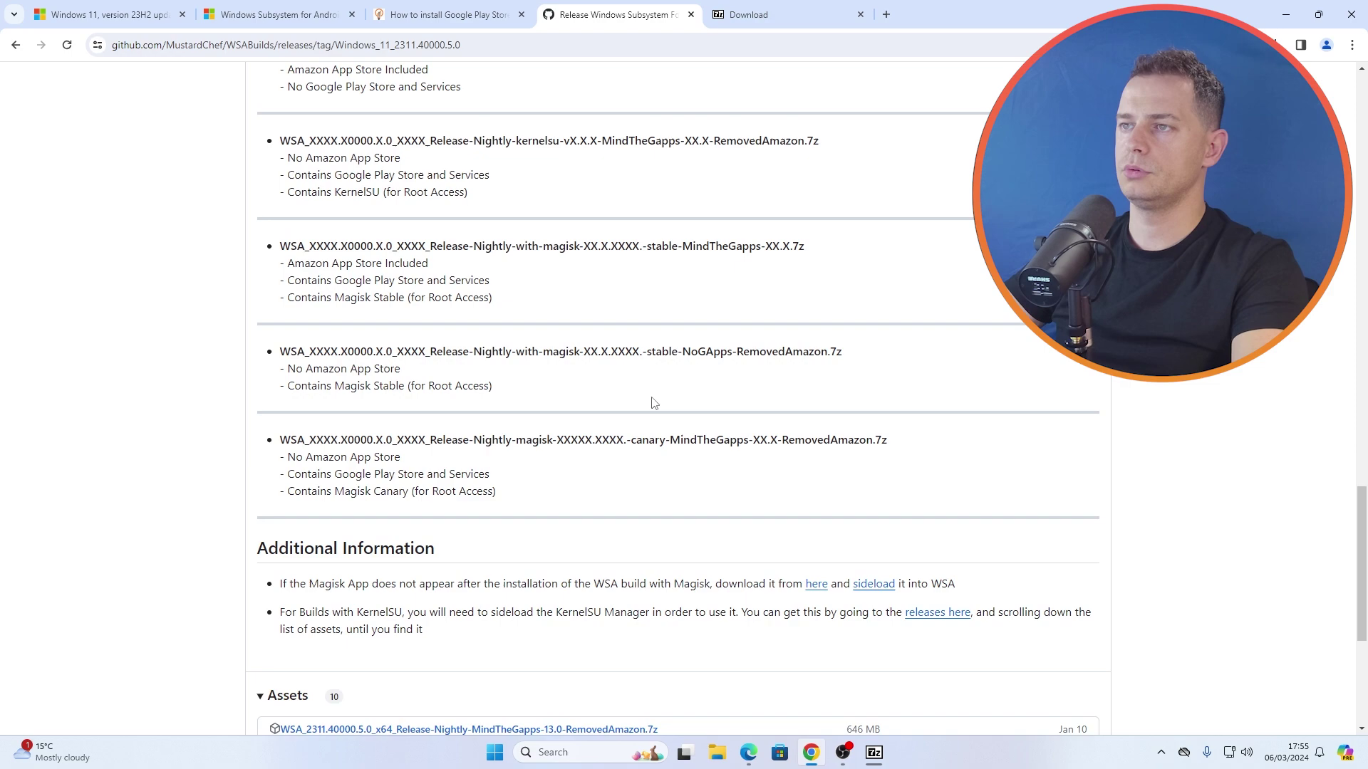
{"action": "scroll", "coordinate": [638, 407], "scroll_direction": "down", "scroll_amount": 5}
{"action": "scroll", "coordinate": [72, 447], "scroll_direction": "up", "scroll_amount": 12}
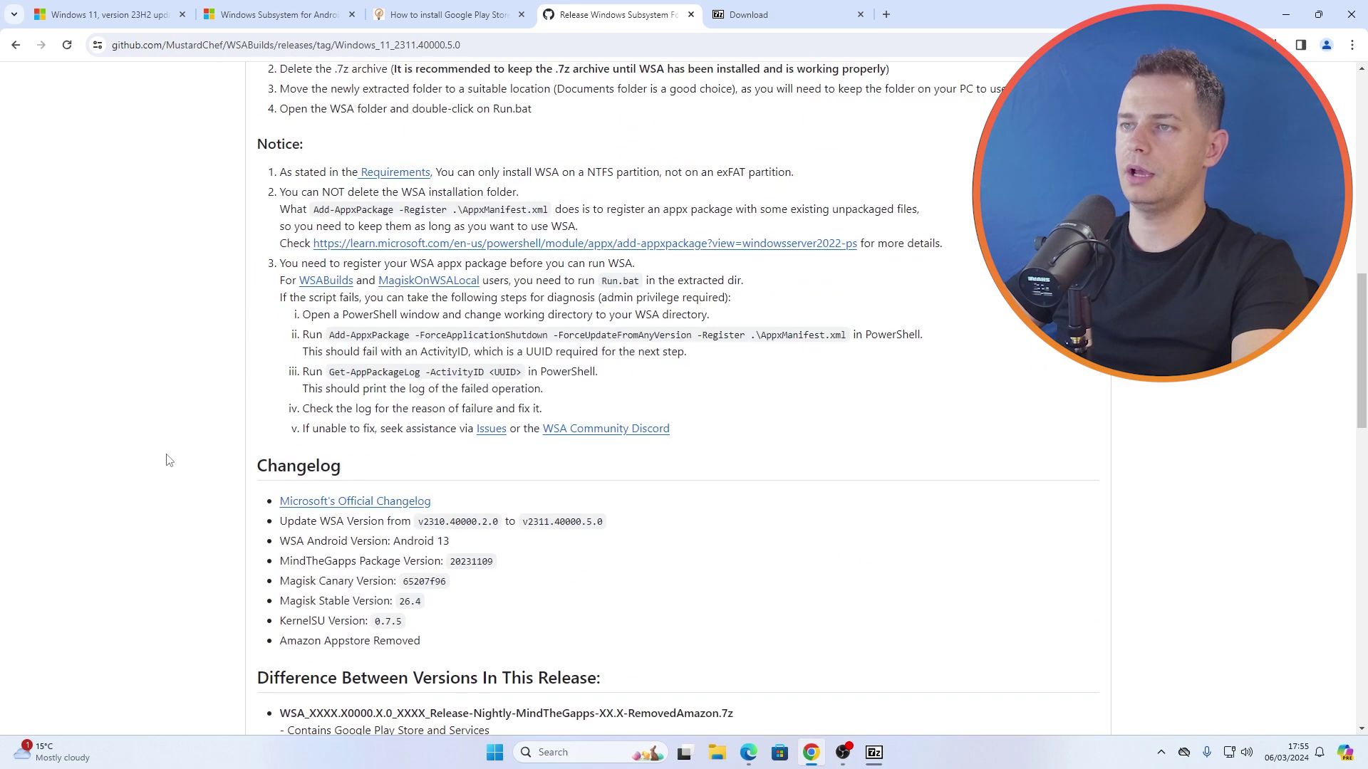
{"action": "scroll", "coordinate": [169, 460], "scroll_direction": "up", "scroll_amount": 2}
{"action": "left_click_drag", "start_coordinate": [305, 186], "coordinate": [641, 191]}
{"action": "left_click", "coordinate": [641, 191]}
{"action": "left_click_drag", "start_coordinate": [834, 198], "coordinate": [648, 197]}
{"action": "left_click", "coordinate": [648, 197]}
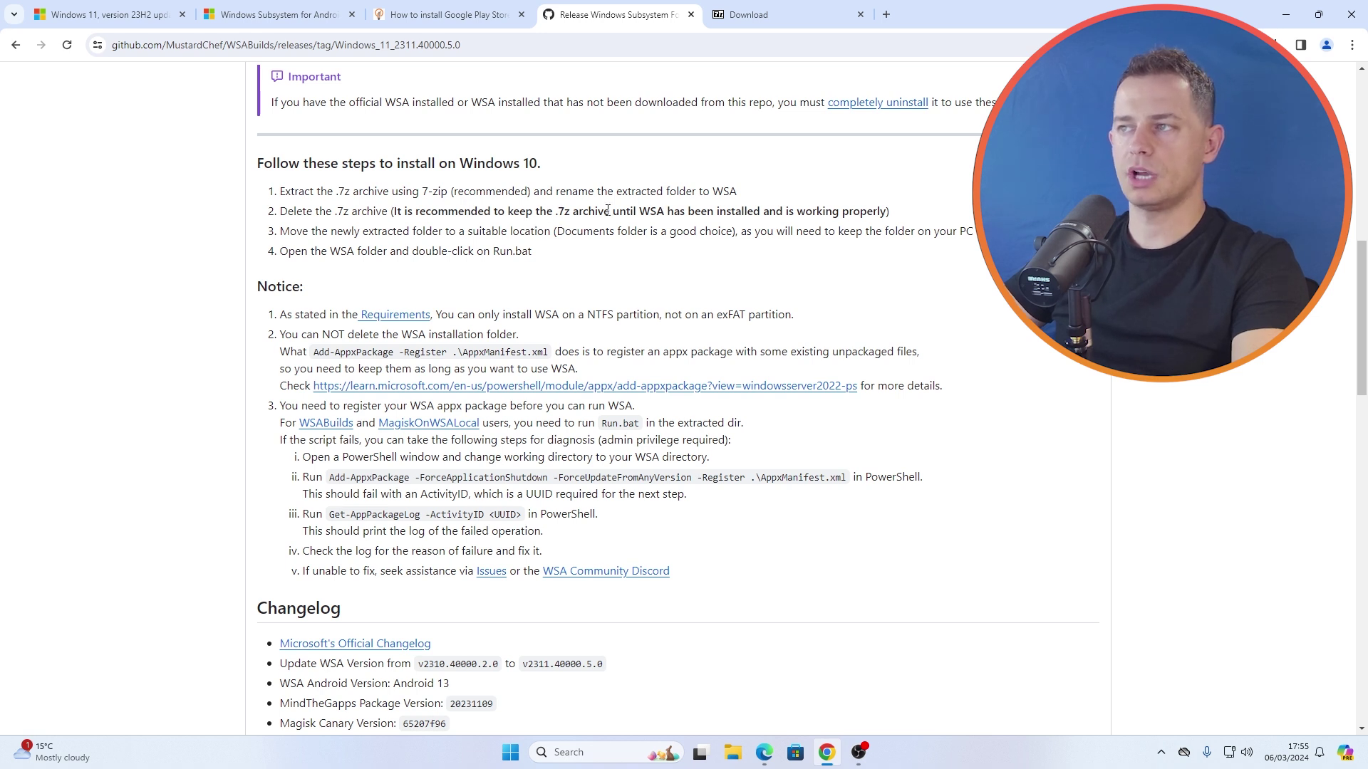
{"action": "left_click_drag", "start_coordinate": [890, 211], "coordinate": [640, 212]}
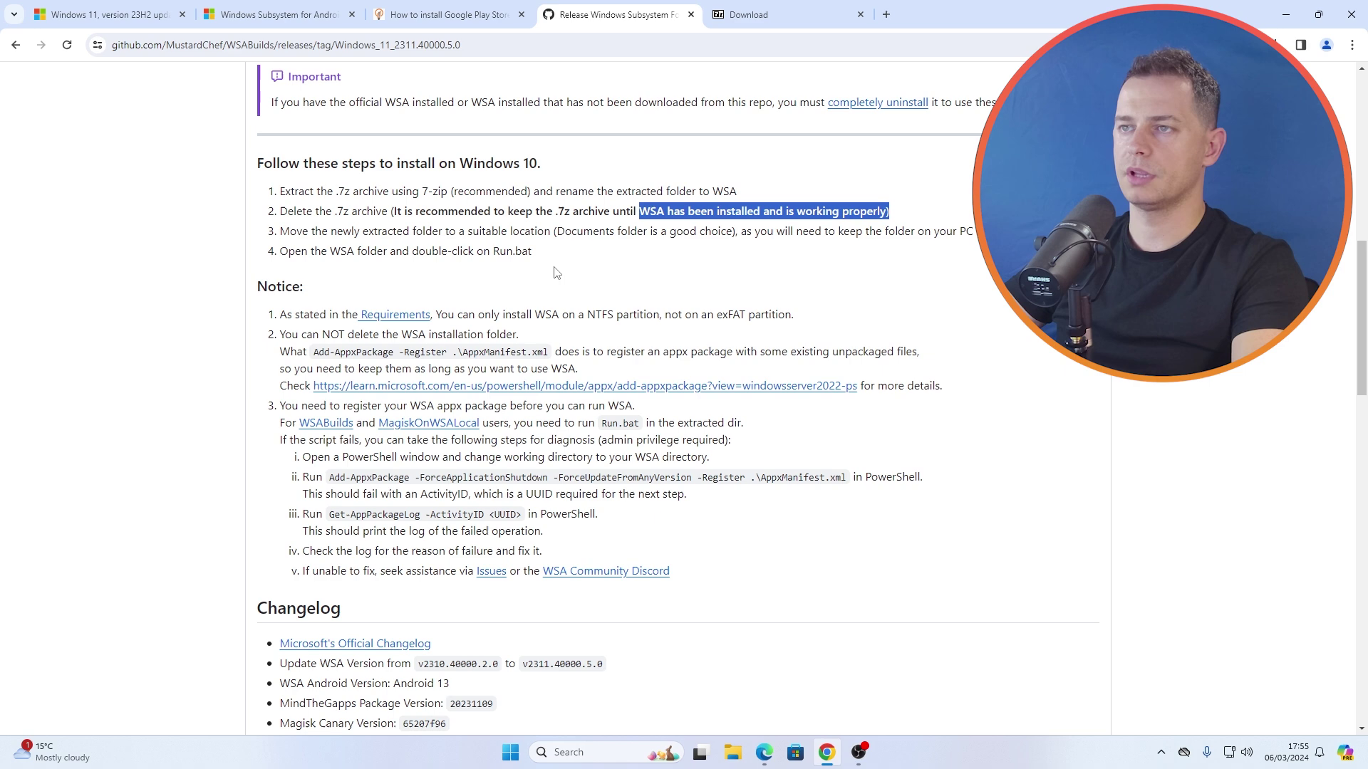
{"action": "mouse_move", "coordinate": [536, 252]}
{"action": "left_mouse_down"}
{"action": "mouse_move", "coordinate": [391, 255]}
{"action": "mouse_move", "coordinate": [520, 253]}
{"action": "left_mouse_up"}
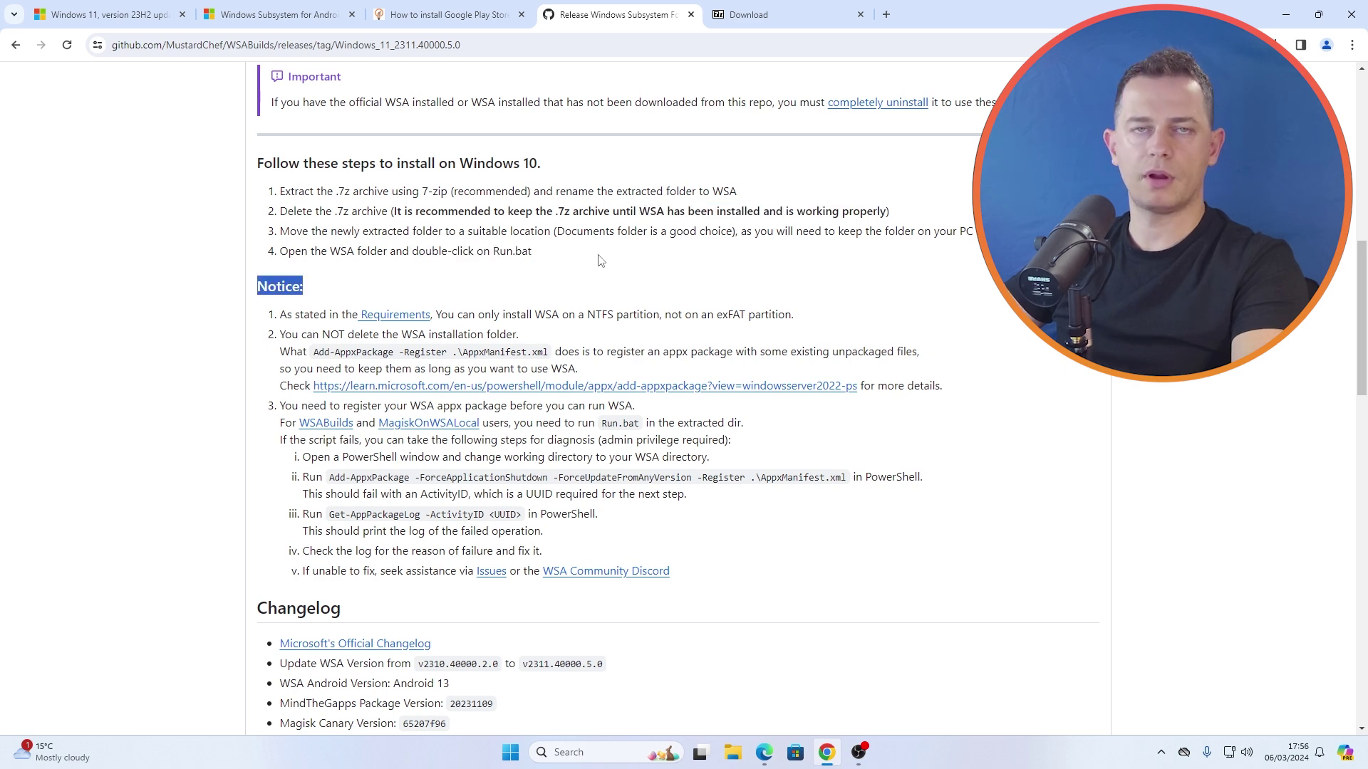
Step: Check the Requirements section in a new tab, then close that tab
{"action": "scroll", "coordinate": [798, 347], "scroll_direction": "down", "scroll_amount": 1}
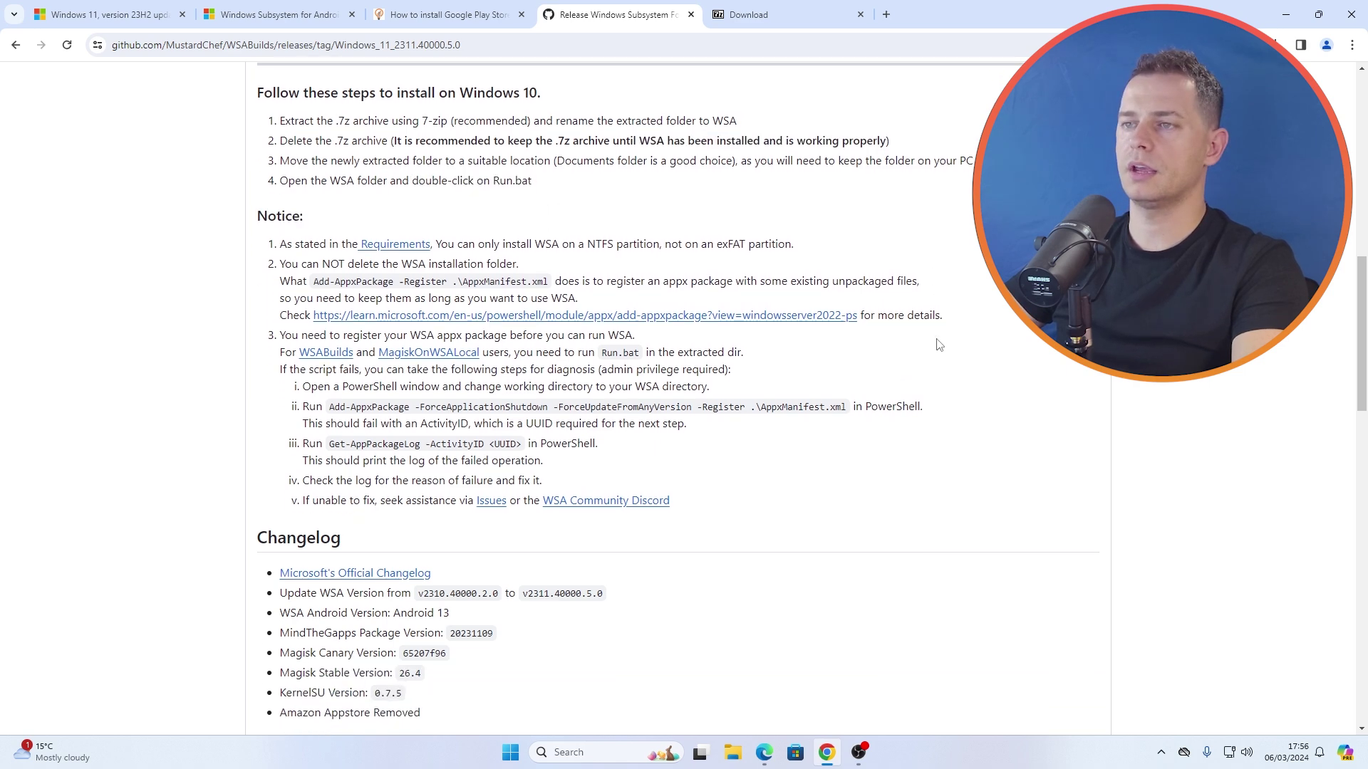
{"action": "left_click", "coordinate": [395, 244]}
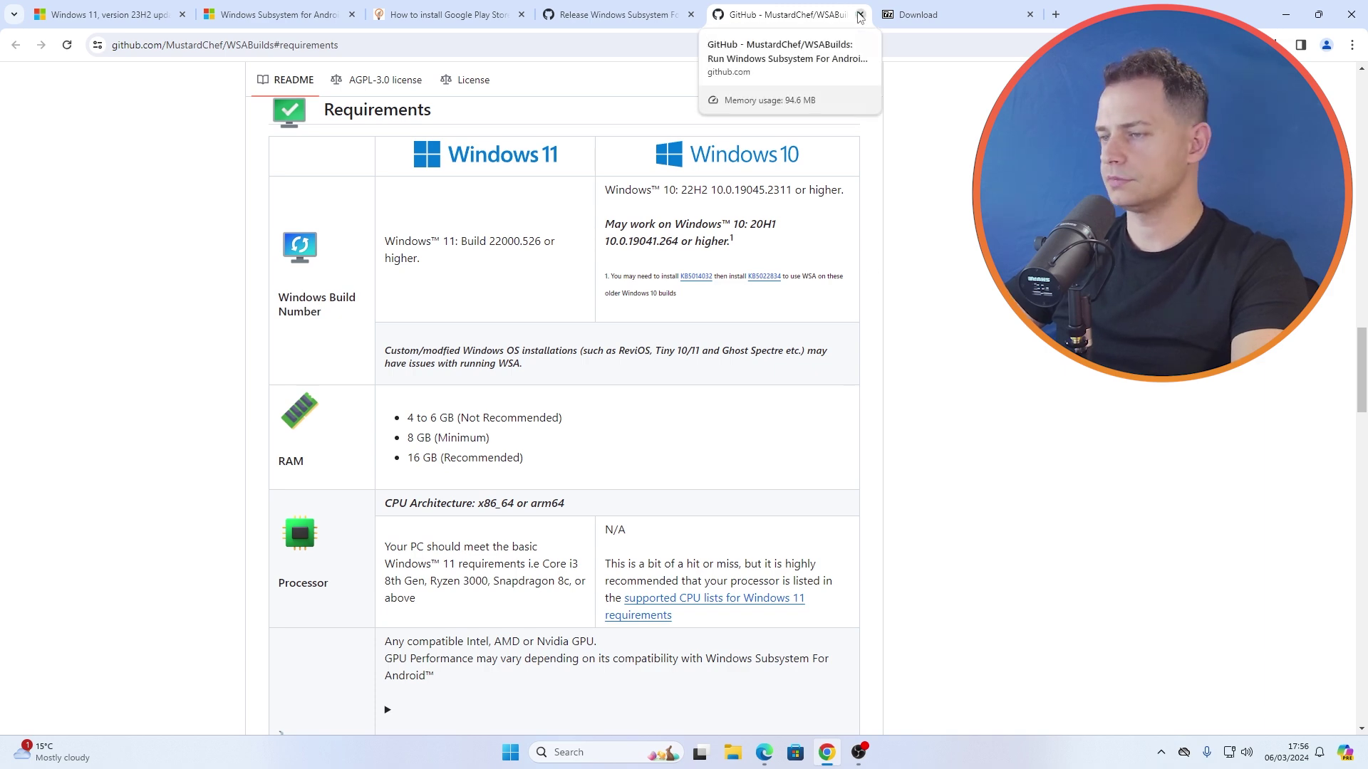
{"action": "left_click", "coordinate": [859, 15]}
Step: Open the desktop WSA folder's WSA_2311.40000.5.0_x64 subfolder and bring up the Run batch file's context menu
{"action": "left_click", "coordinate": [1286, 16]}
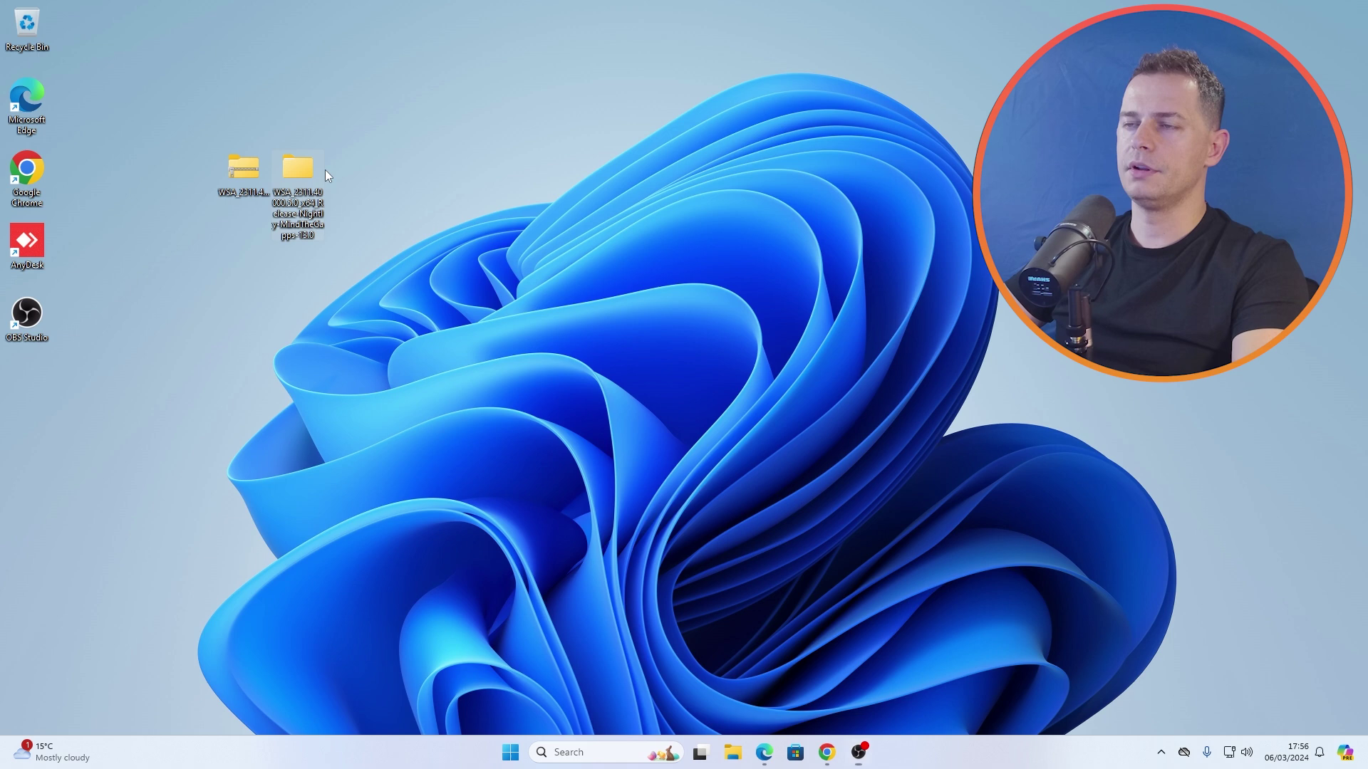
{"action": "double_click", "coordinate": [302, 178]}
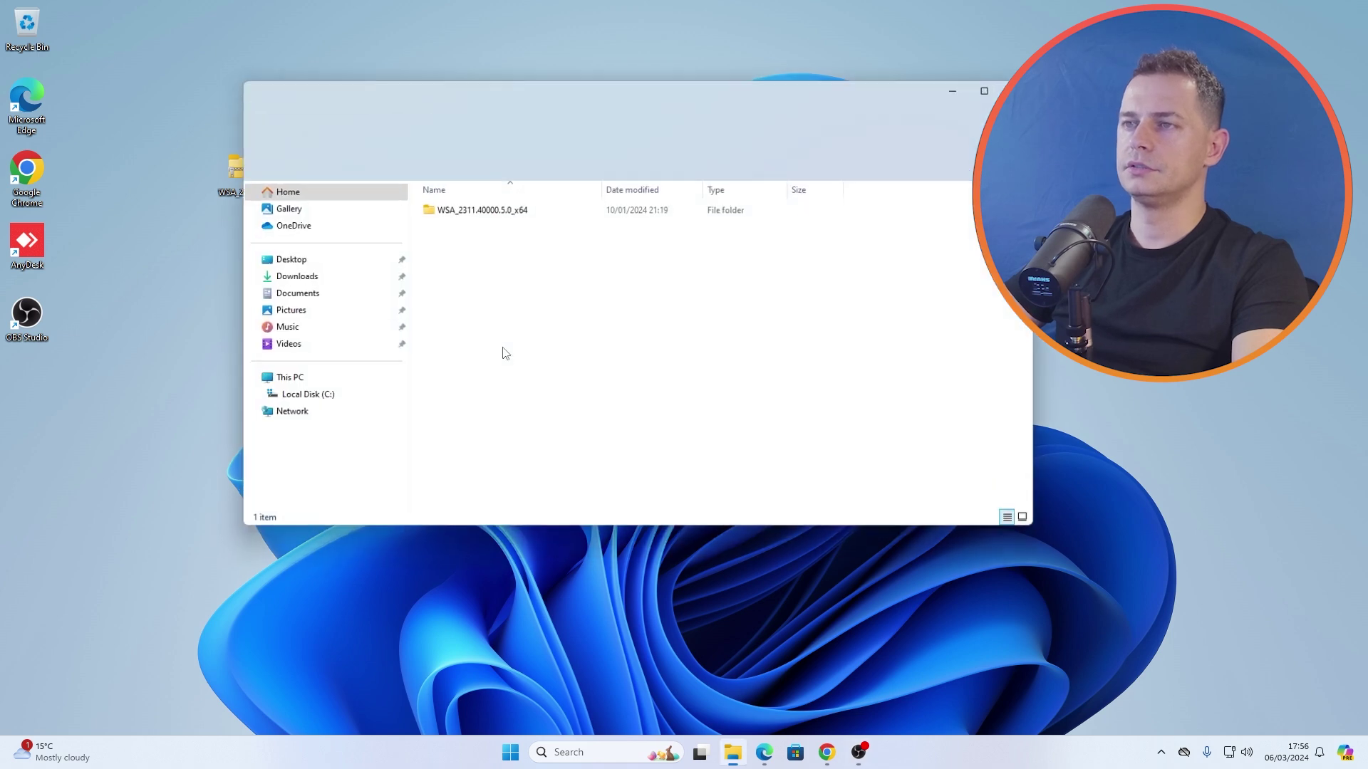
{"action": "double_click", "coordinate": [502, 211]}
{"action": "left_click_drag", "start_coordinate": [520, 104], "coordinate": [446, 92]}
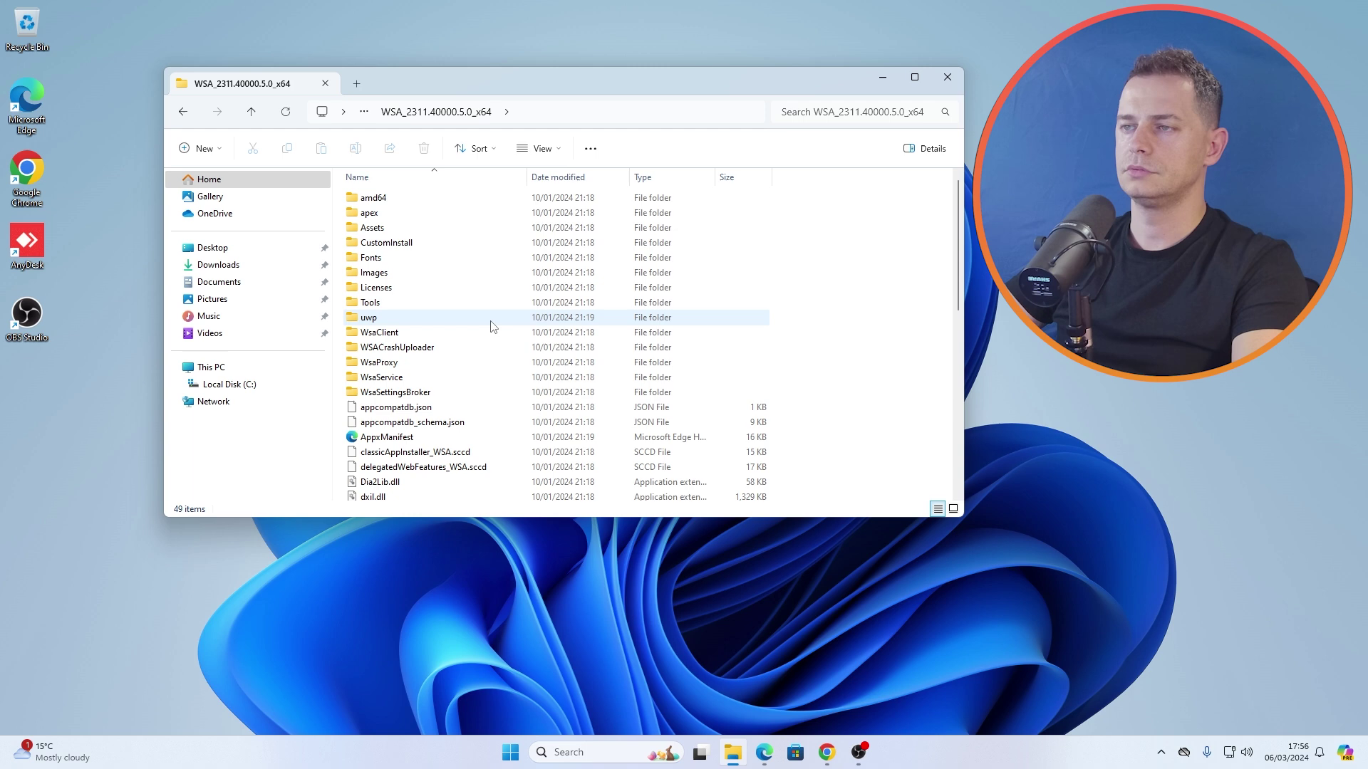
{"action": "scroll", "coordinate": [490, 326], "scroll_direction": "down", "scroll_amount": 6}
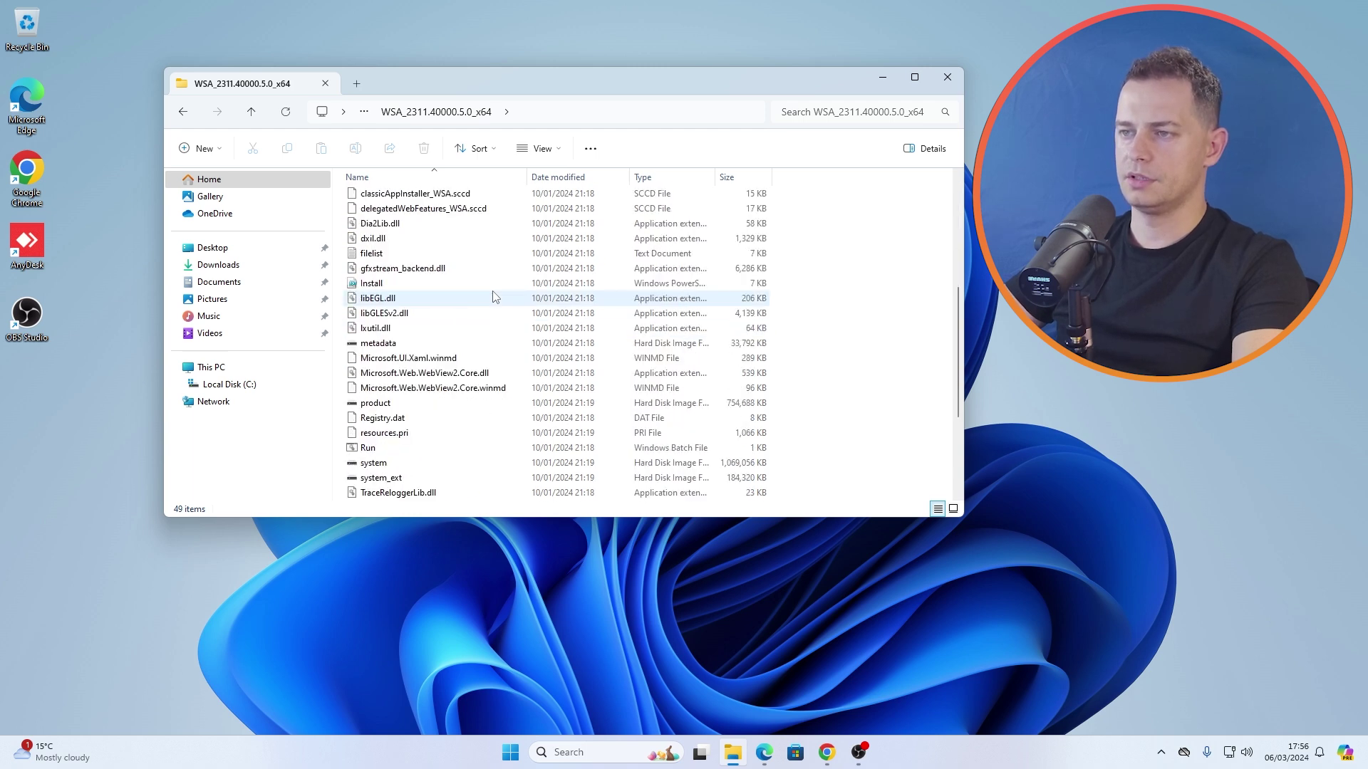
{"action": "scroll", "coordinate": [496, 297], "scroll_direction": "down", "scroll_amount": 2}
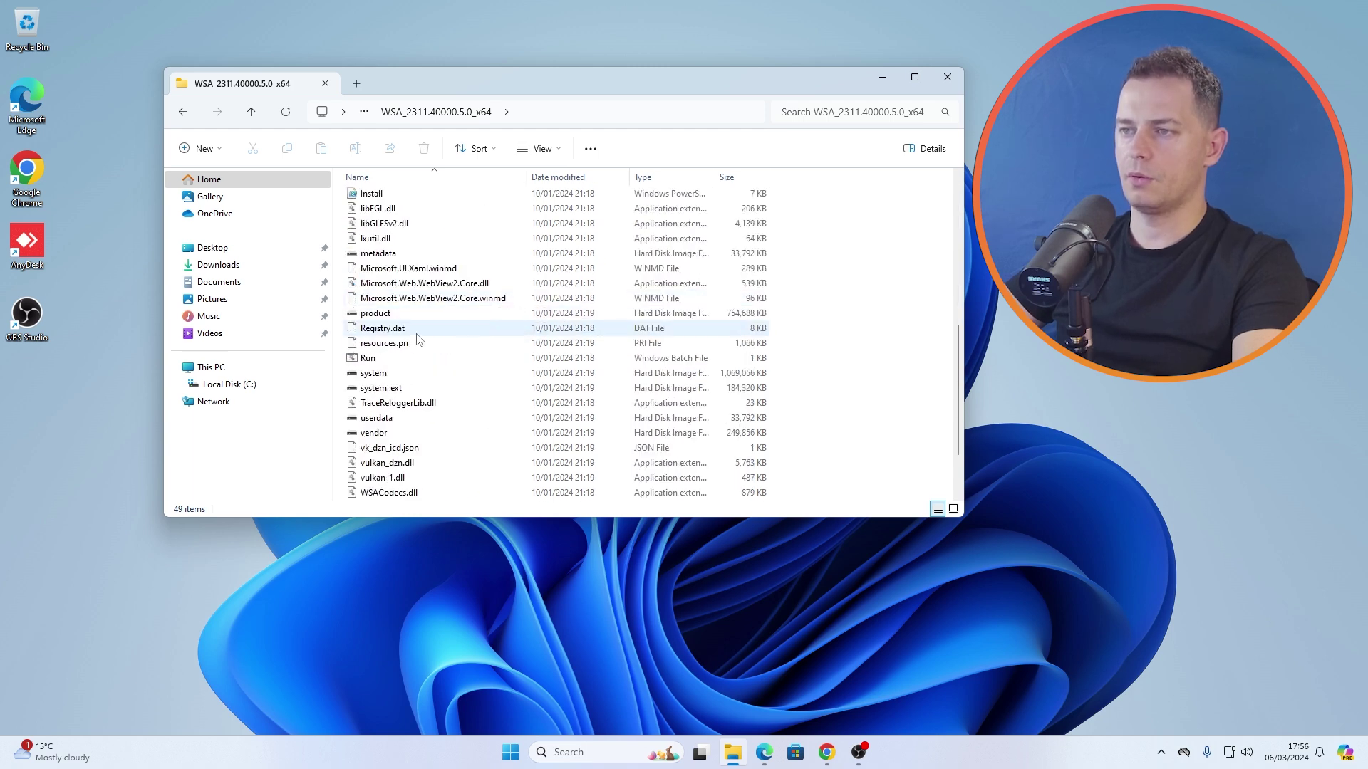
{"action": "right_click", "coordinate": [362, 361]}
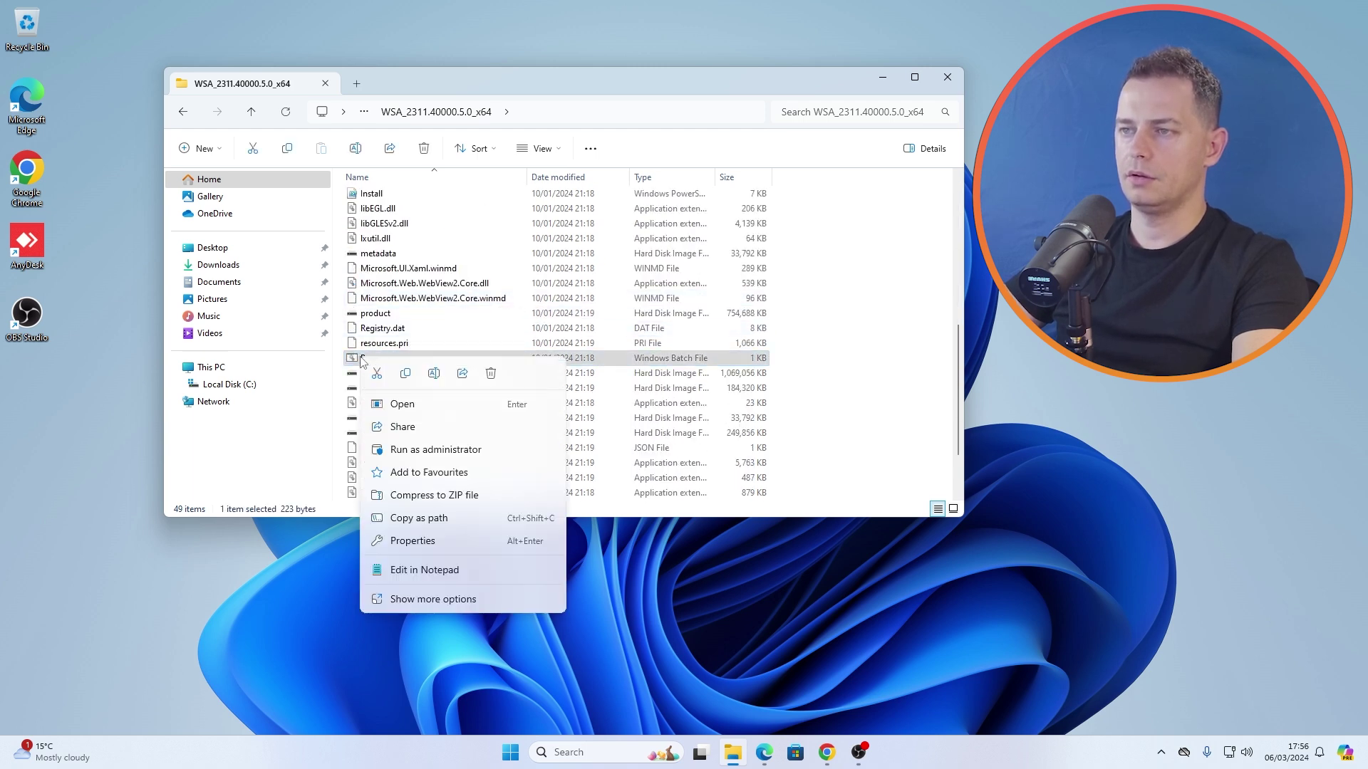
Step: Run the Run script as administrator and exit the MagiskOnWSA installer at its restart prompt
{"action": "left_click", "coordinate": [425, 452]}
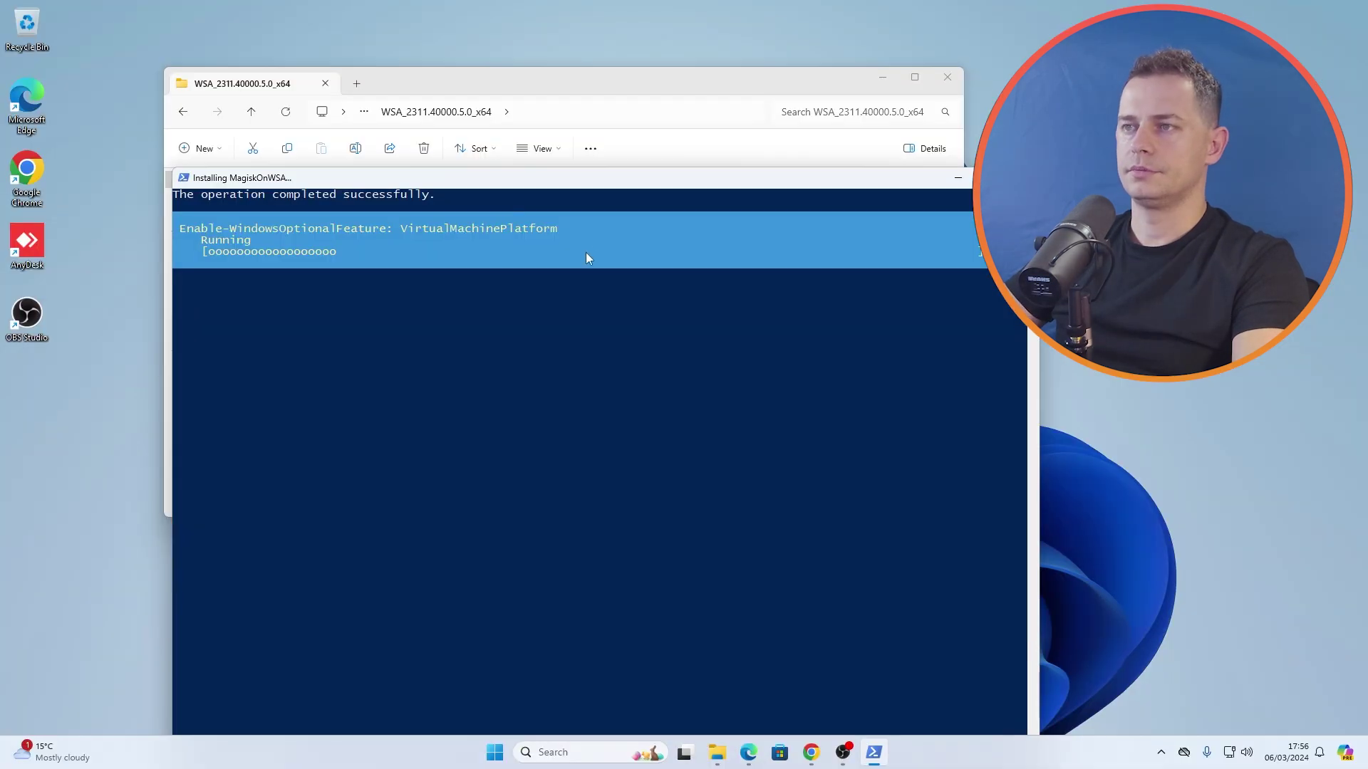
{"action": "left_click_drag", "start_coordinate": [474, 191], "coordinate": [391, 67]}
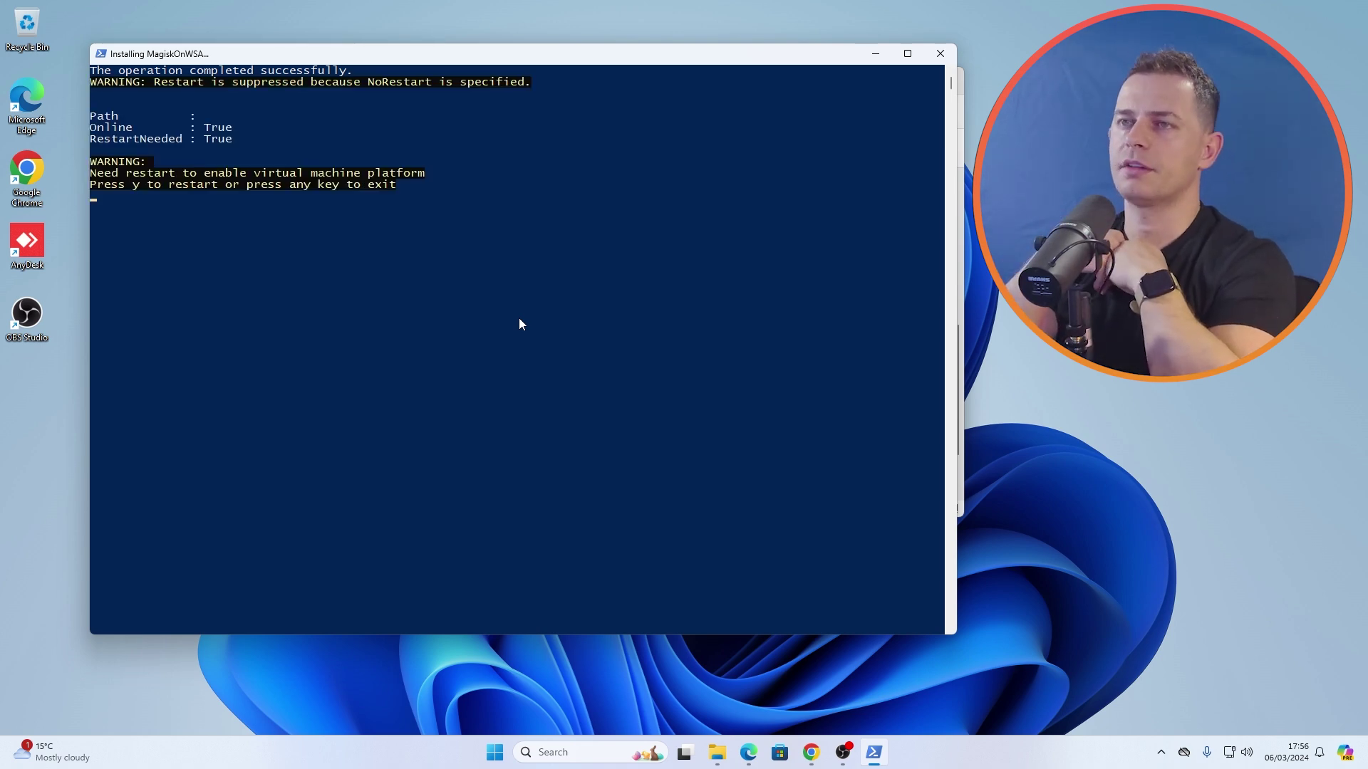
{"action": "left_click_drag", "start_coordinate": [359, 51], "coordinate": [373, 54]}
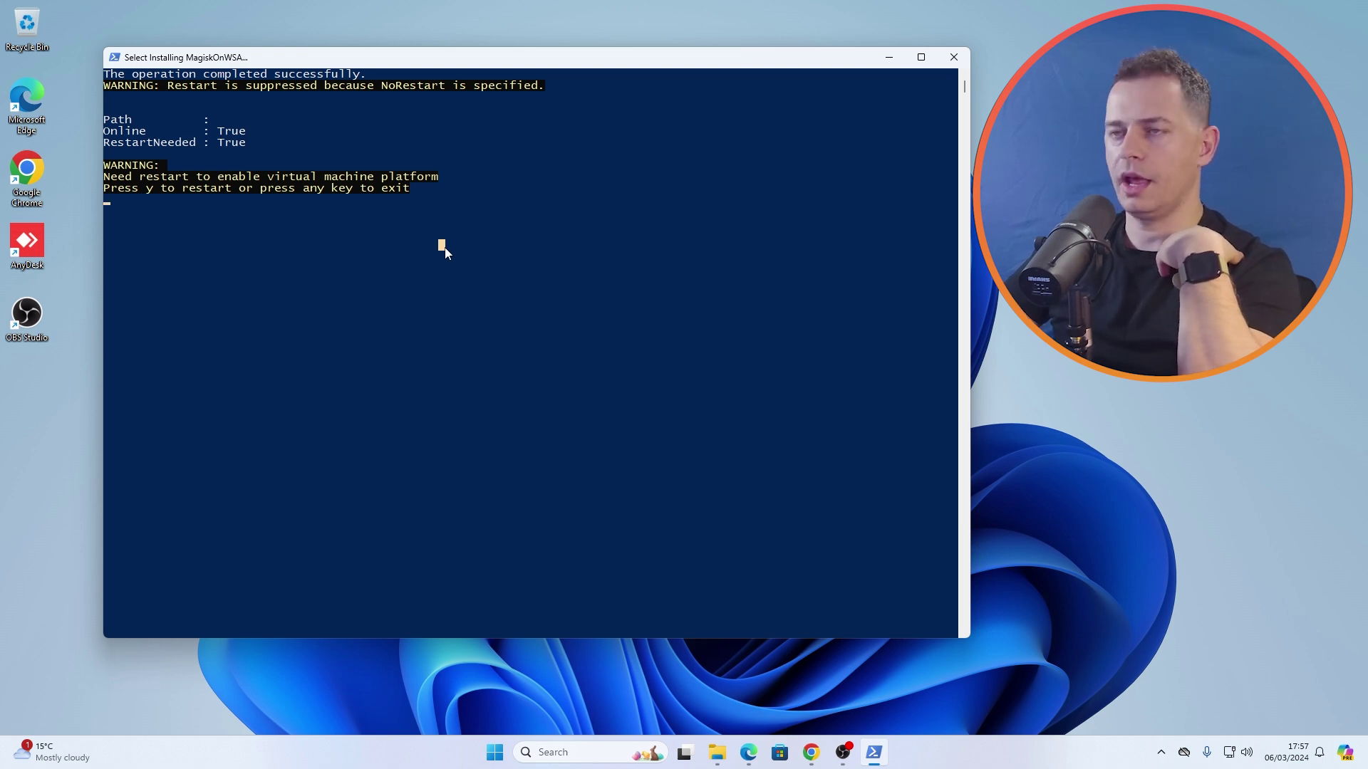
{"action": "key", "text": "Return"}
Step: Open and then dismiss the desktop context menu
{"action": "right_click", "coordinate": [311, 222]}
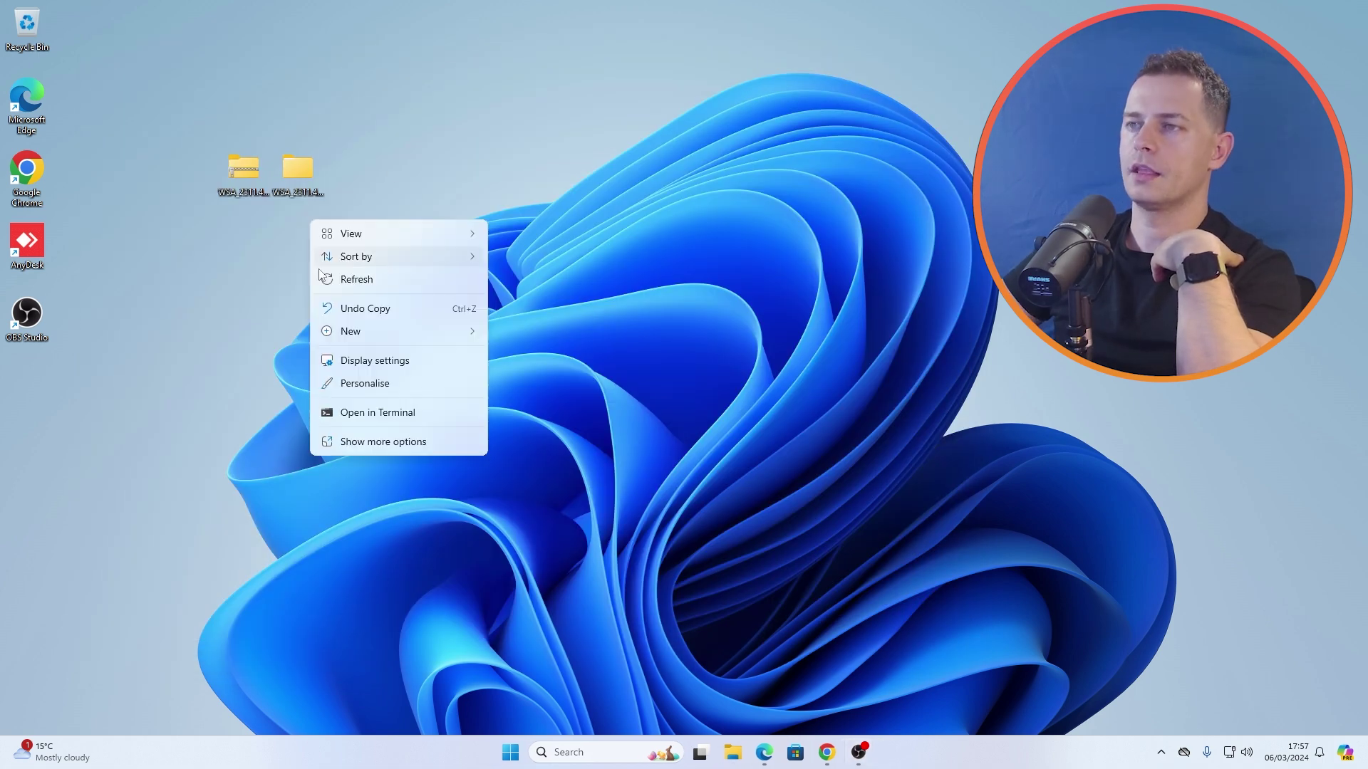
{"action": "left_click", "coordinate": [335, 278]}
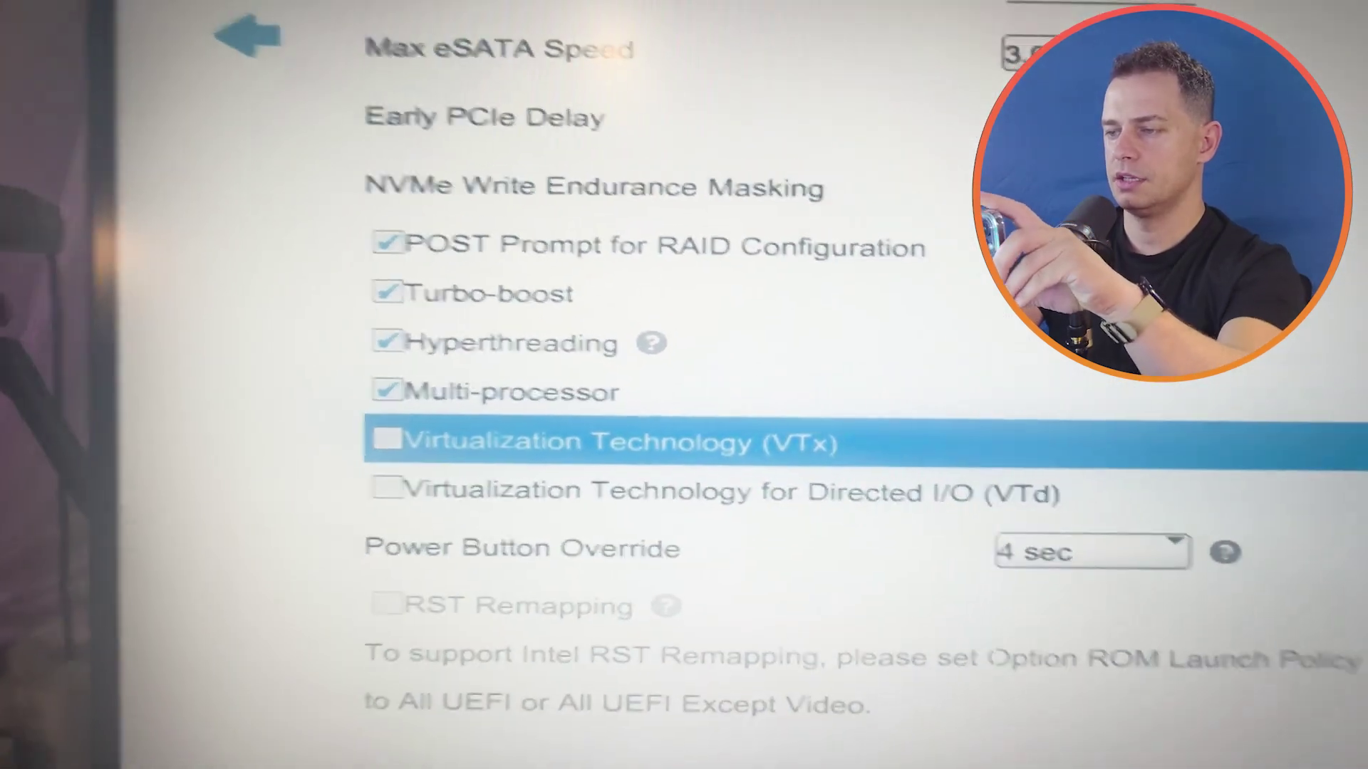
Step: Tick the VTx and VTd virtualization options in BIOS Setup and confirm saving the changes
{"action": "left_click", "coordinate": [325, 447]}
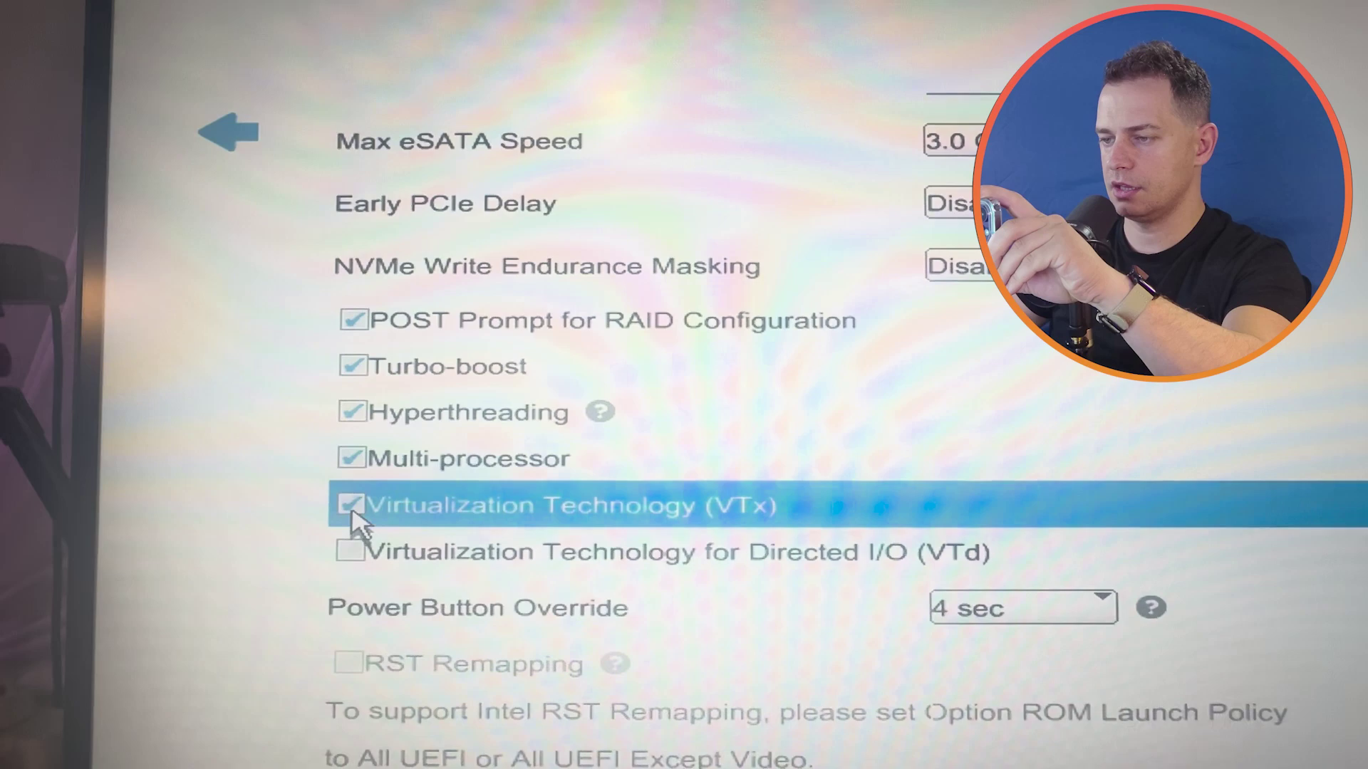
{"action": "left_click", "coordinate": [354, 568]}
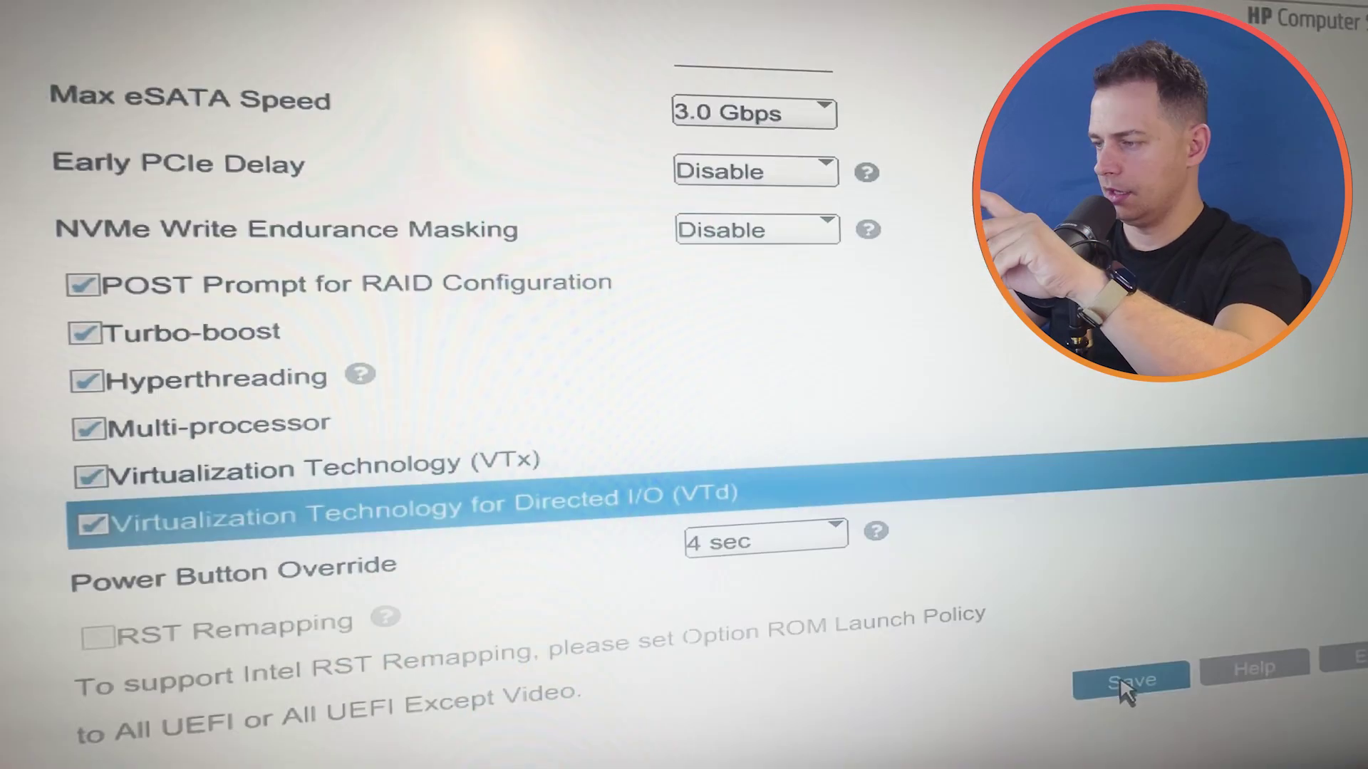
{"action": "left_click", "coordinate": [1122, 681]}
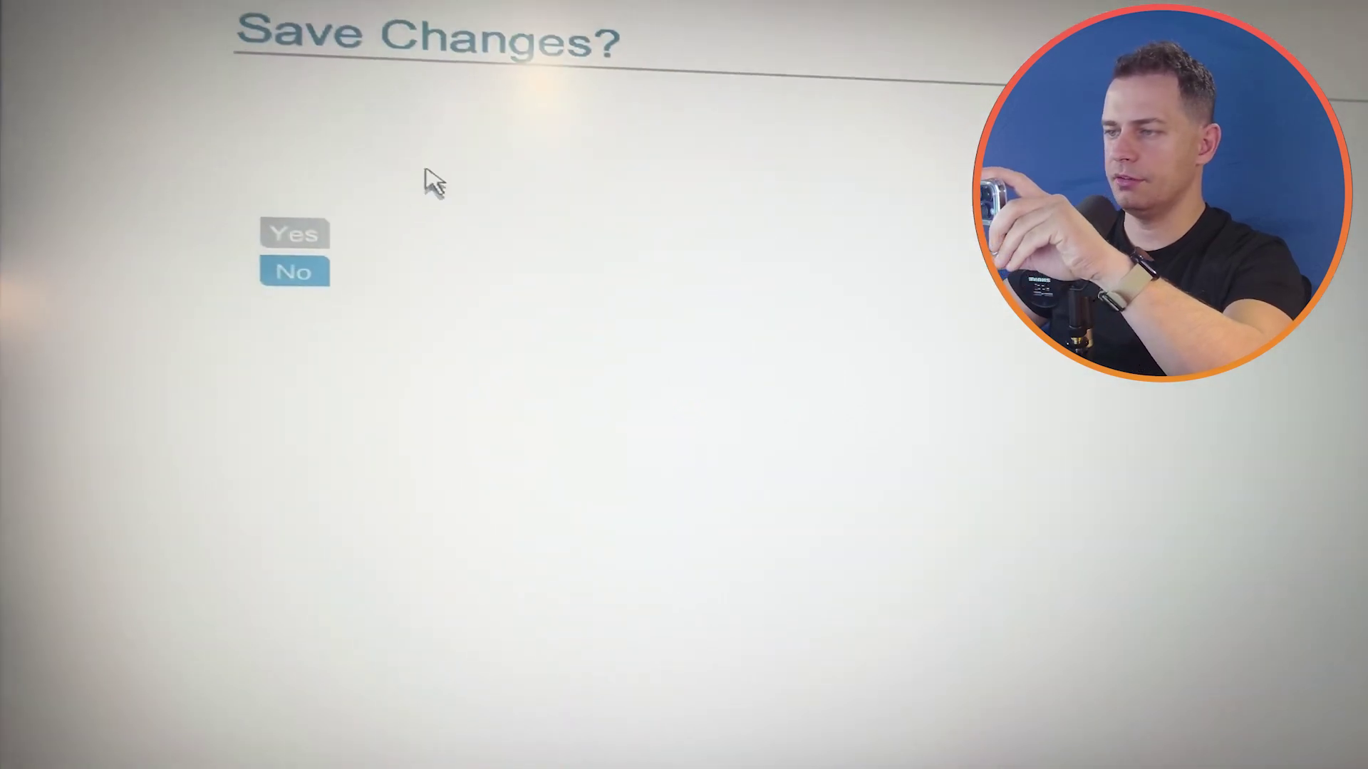
{"action": "key", "text": "Up"}
{"action": "key", "text": "Up"}
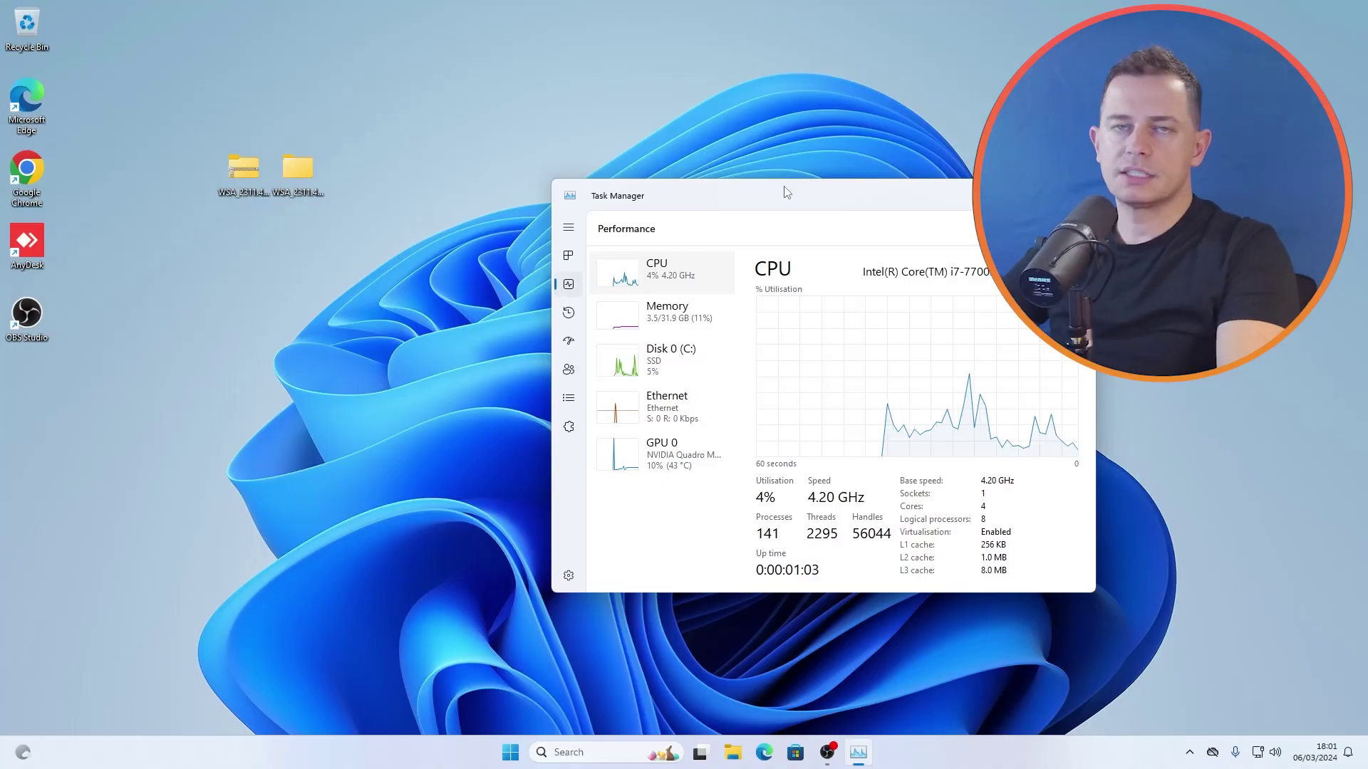
Step: Move Task Manager aside to confirm the CPU shows Virtualisation: Enabled, then close it
{"action": "left_click_drag", "start_coordinate": [802, 192], "coordinate": [569, 91]}
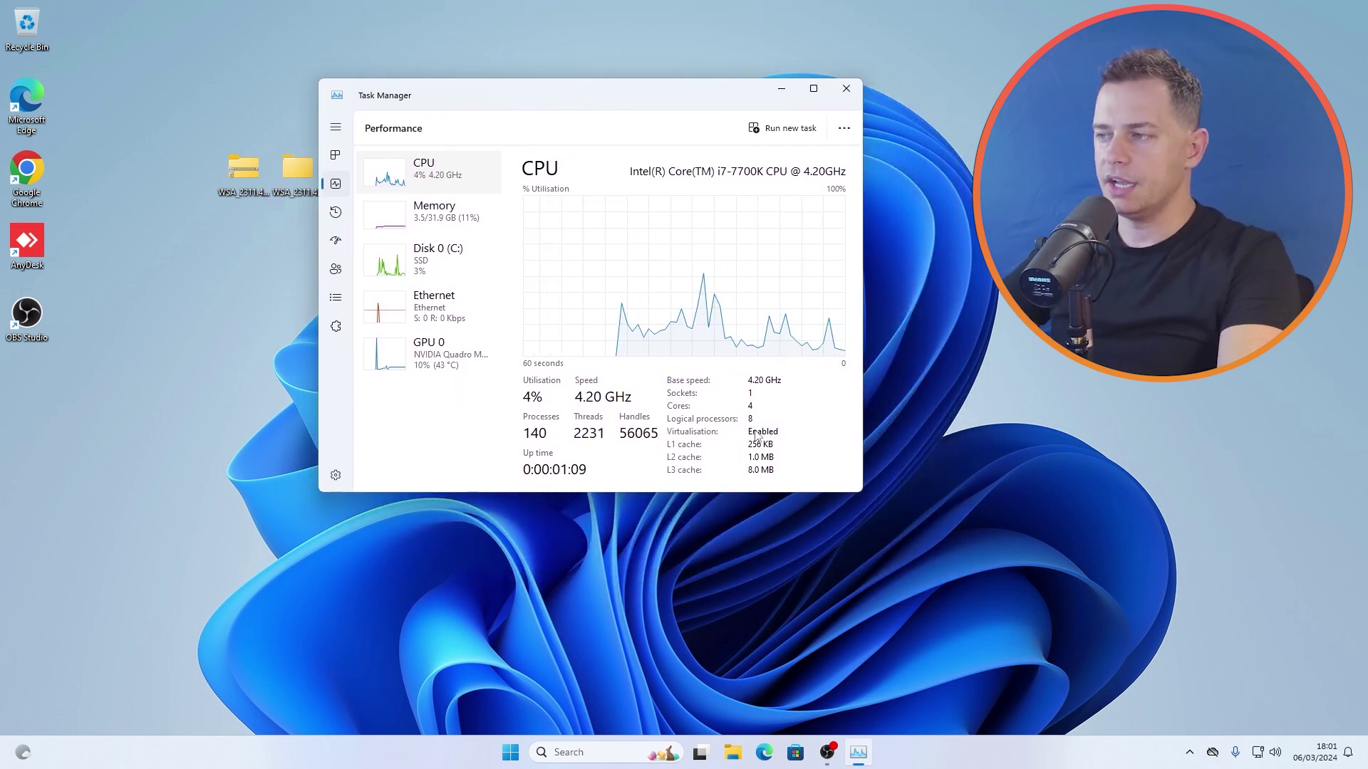
{"action": "right_click", "coordinate": [958, 754]}
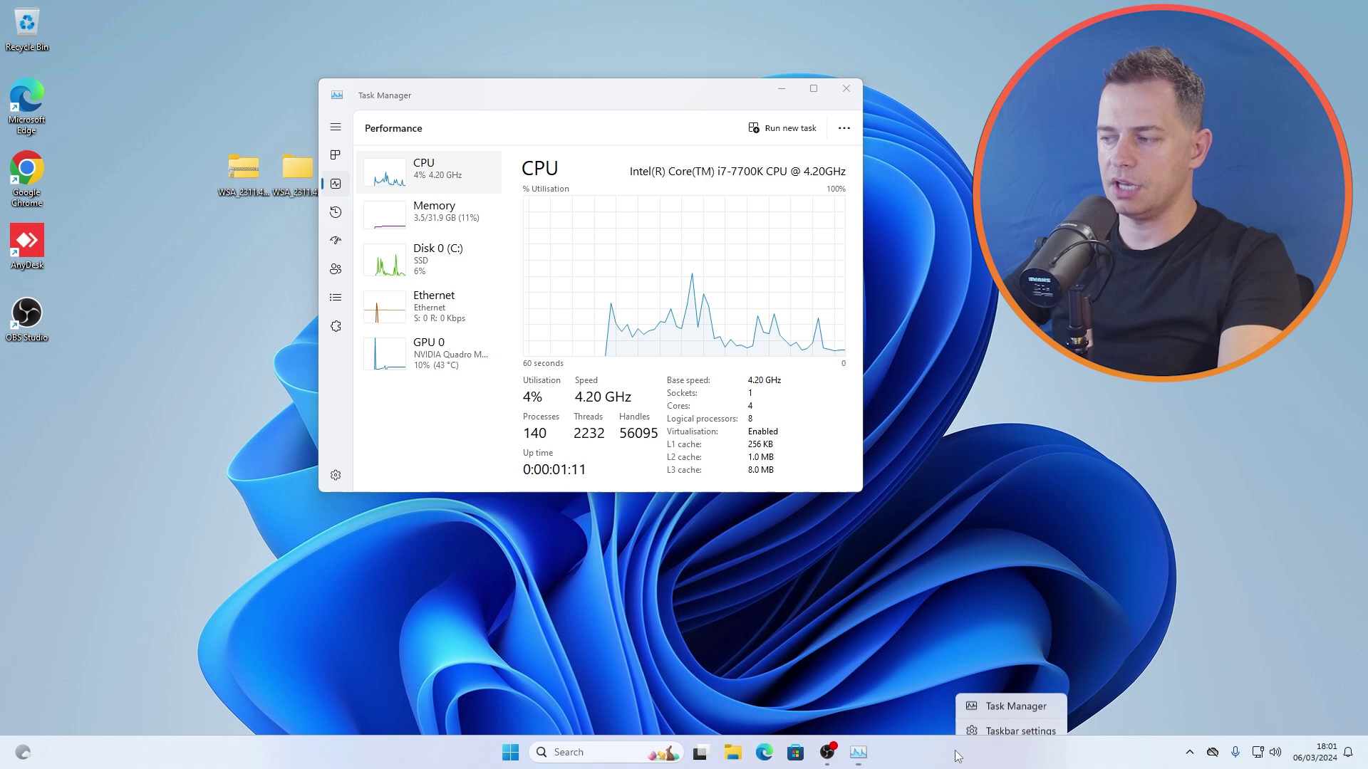
{"action": "left_click", "coordinate": [410, 178]}
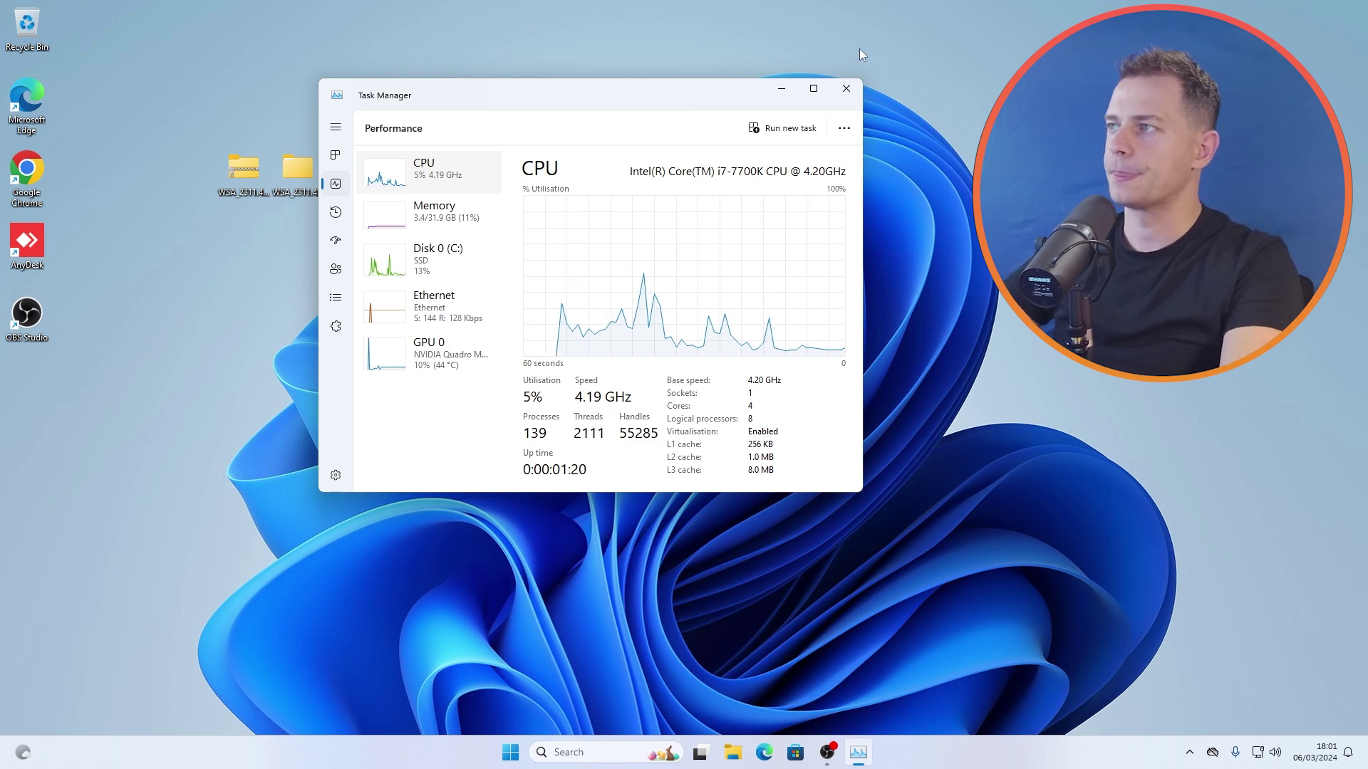
{"action": "left_click", "coordinate": [846, 88]}
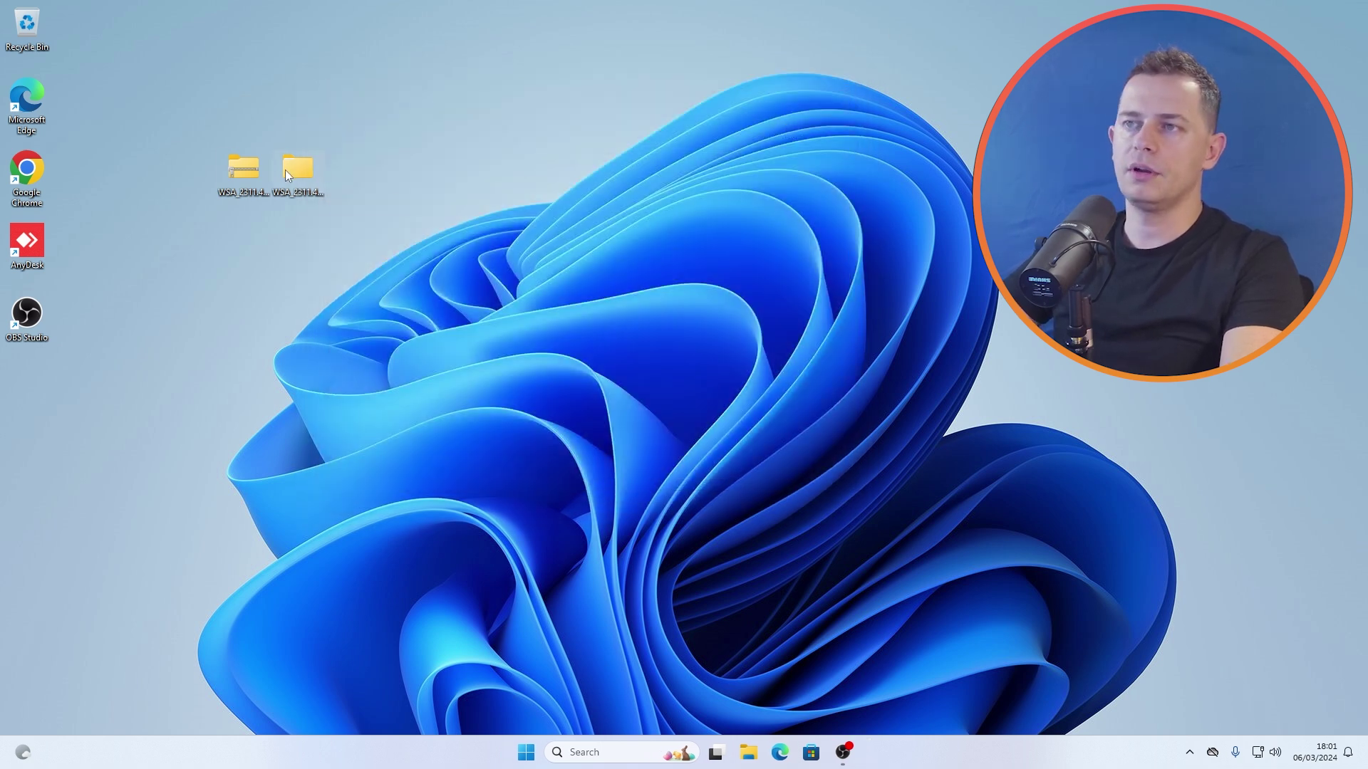
Step: In WSA > WSA_2311.40000.5.0_x64, run the Run batch file as administrator
{"action": "double_click", "coordinate": [298, 168]}
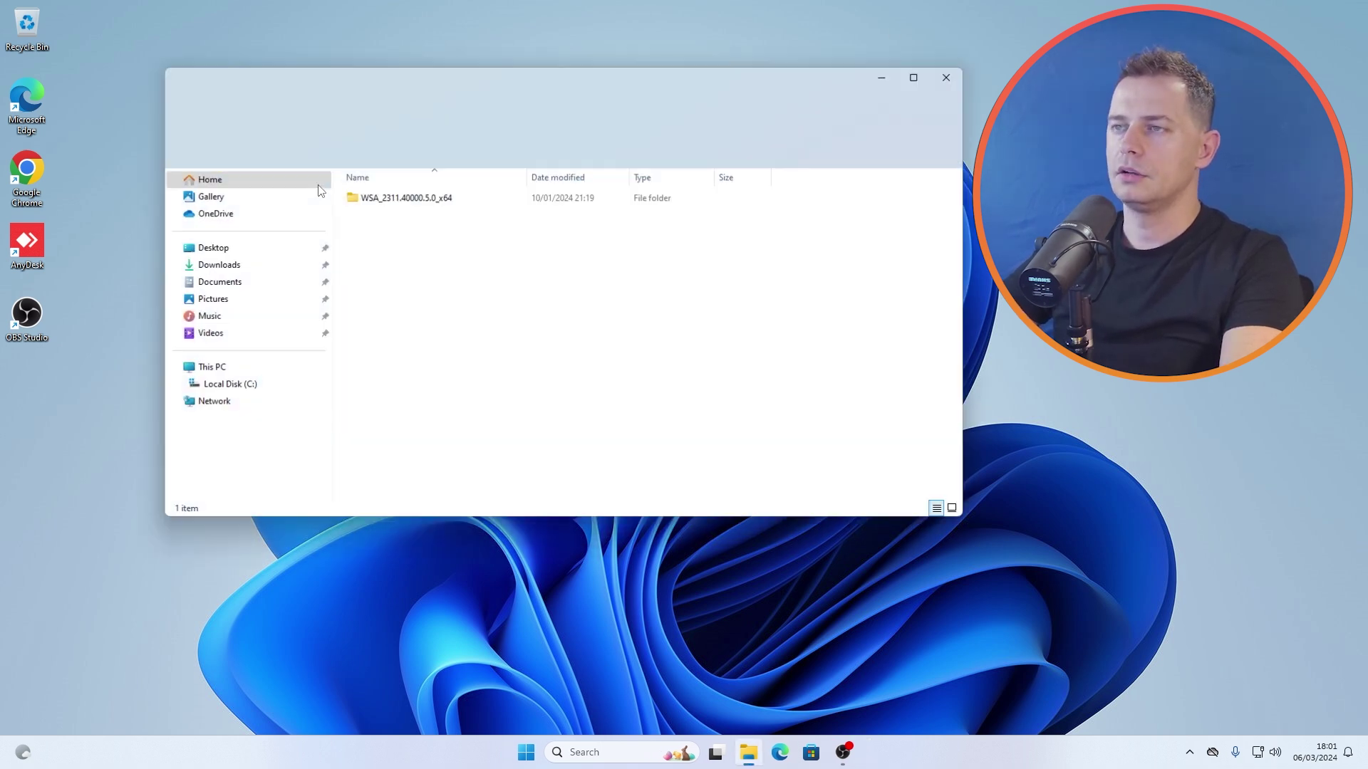
{"action": "double_click", "coordinate": [399, 200]}
{"action": "scroll", "coordinate": [448, 399], "scroll_direction": "down", "scroll_amount": 9}
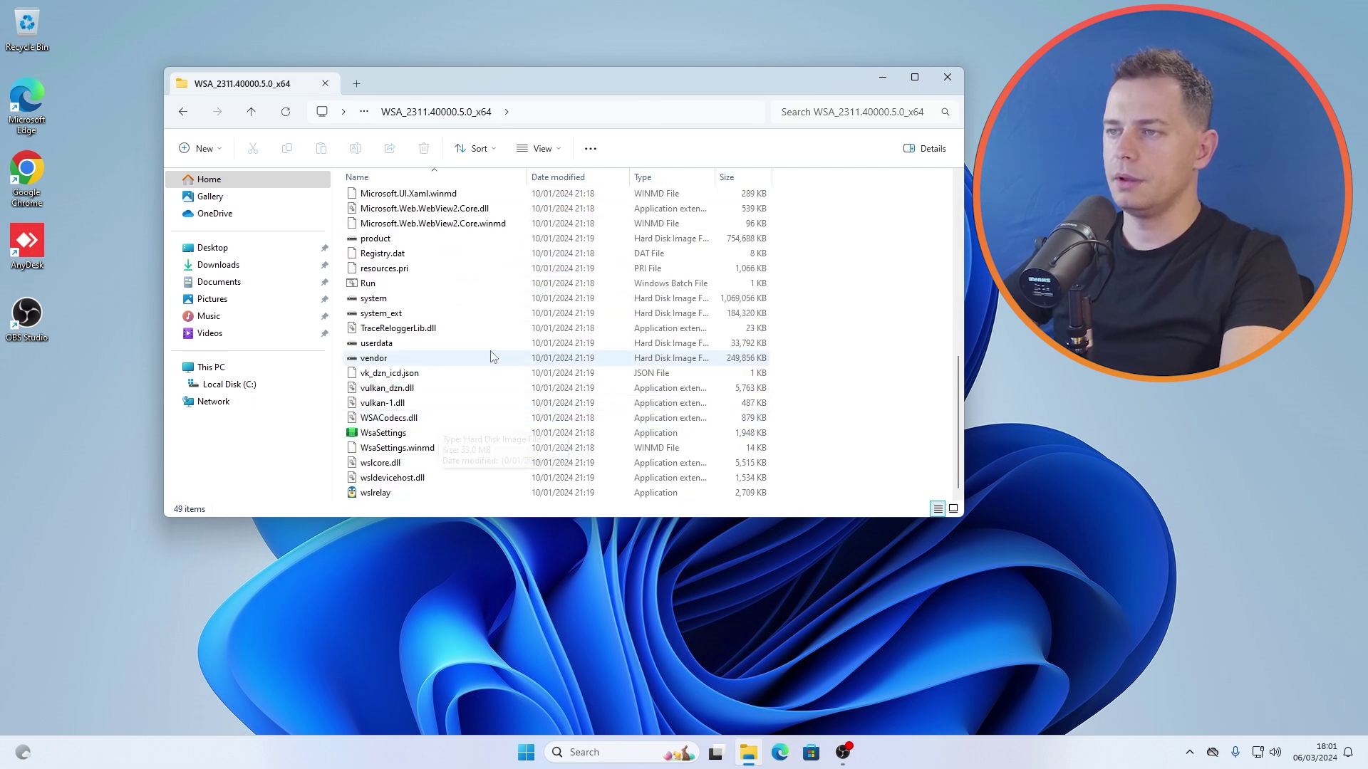
{"action": "left_click", "coordinate": [367, 284]}
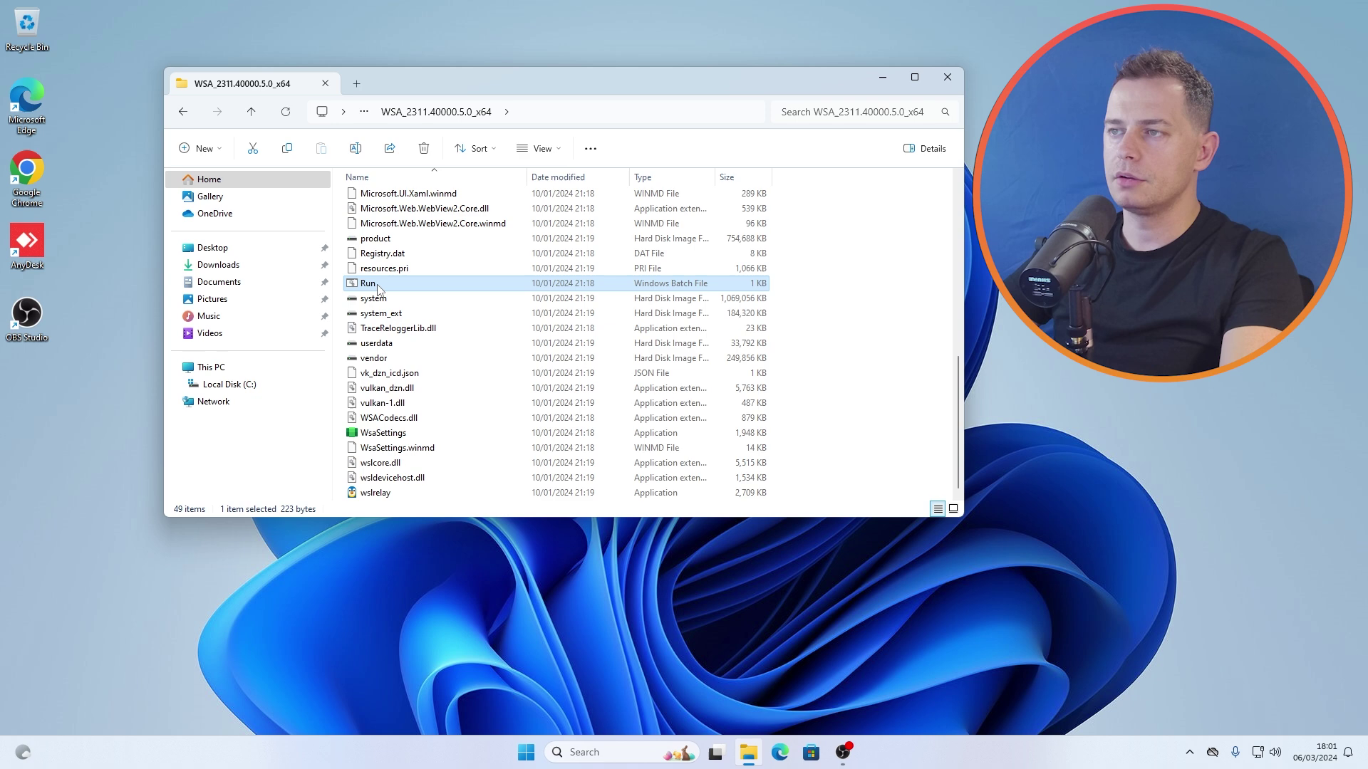
{"action": "right_click", "coordinate": [370, 289]}
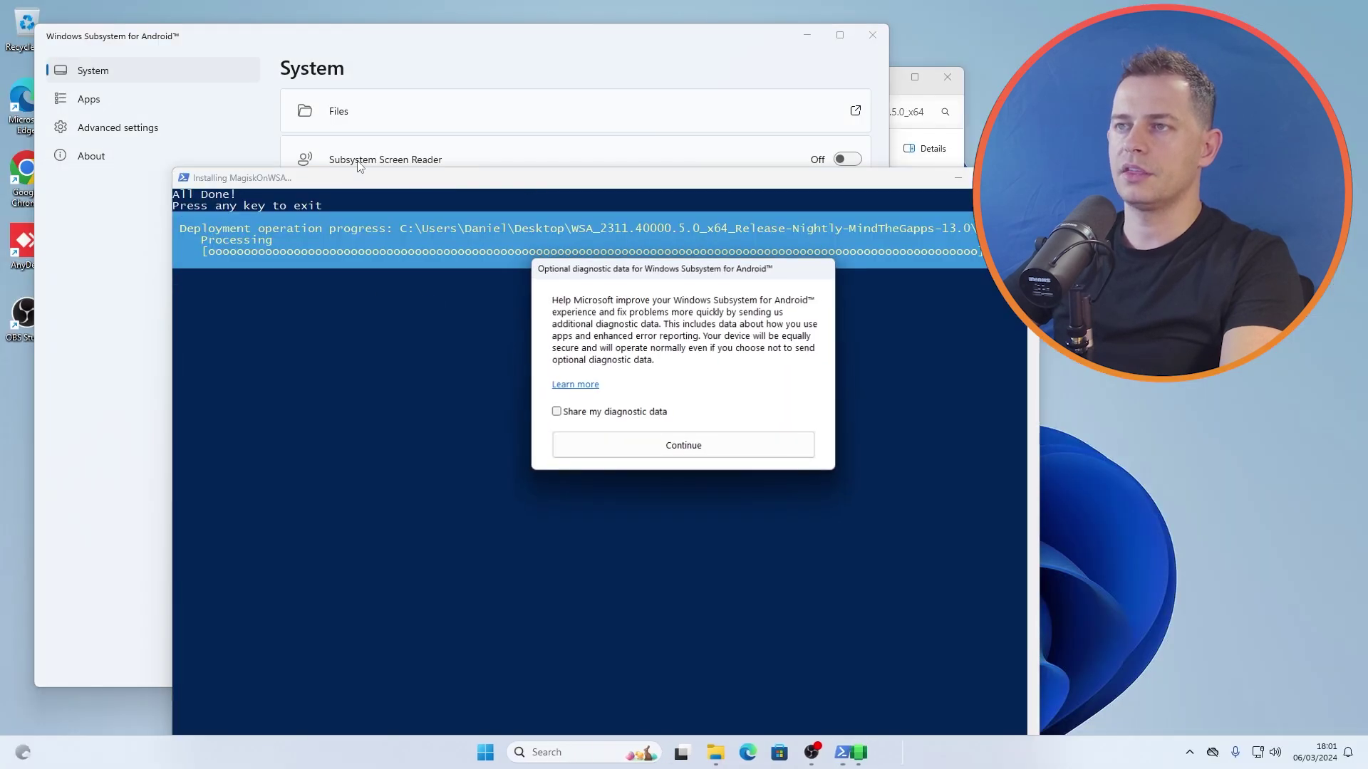
Step: Decline the optional diagnostic data and move the startup window and File Explorer out of the way
{"action": "left_click_drag", "start_coordinate": [630, 265], "coordinate": [331, 314]}
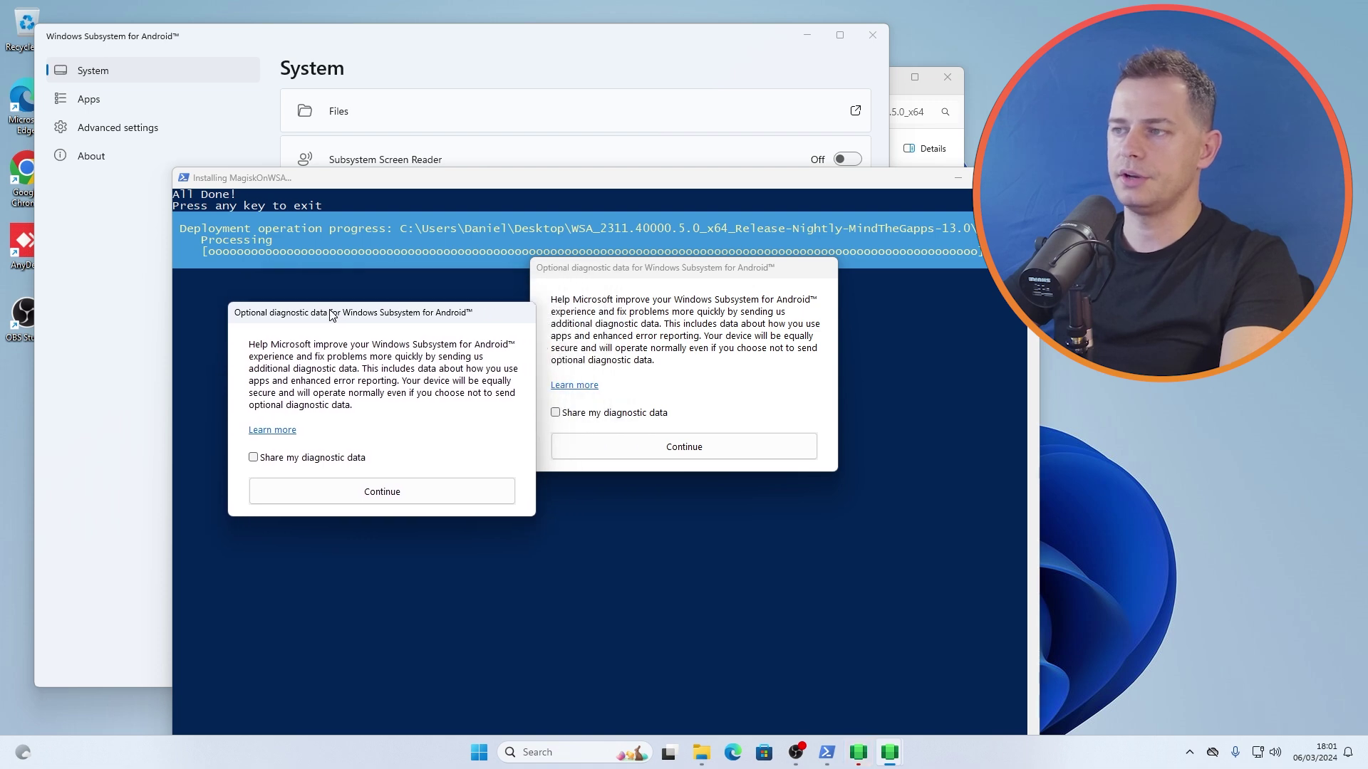
{"action": "left_click", "coordinate": [380, 500]}
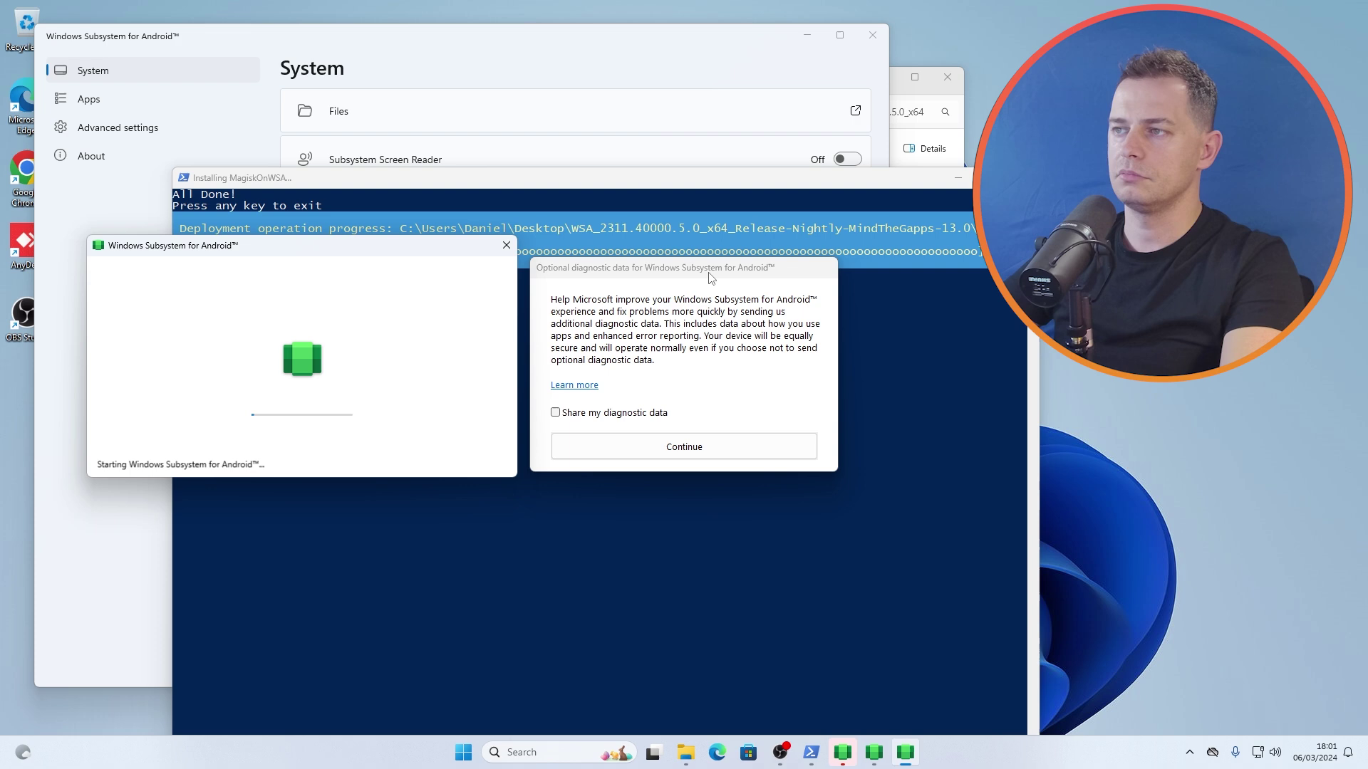
{"action": "left_click", "coordinate": [705, 440]}
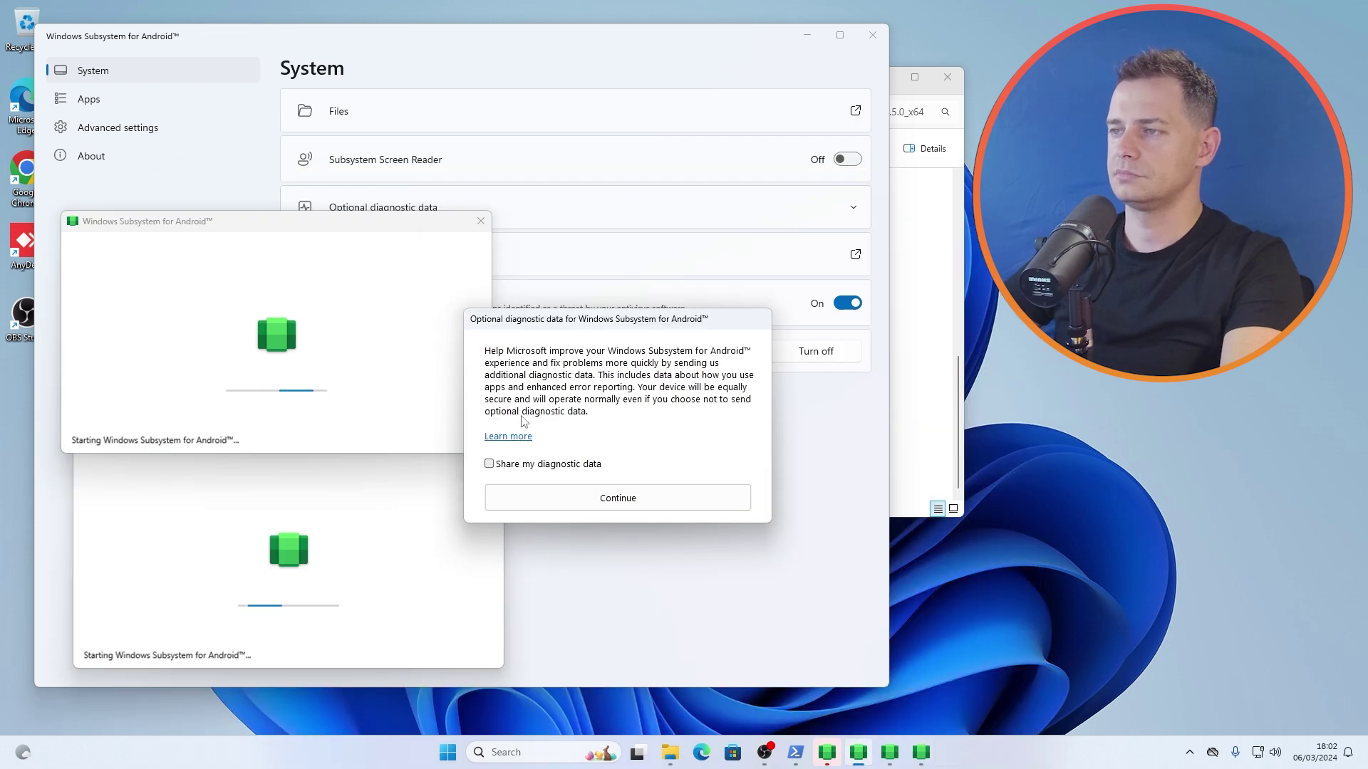
{"action": "left_click", "coordinate": [688, 473]}
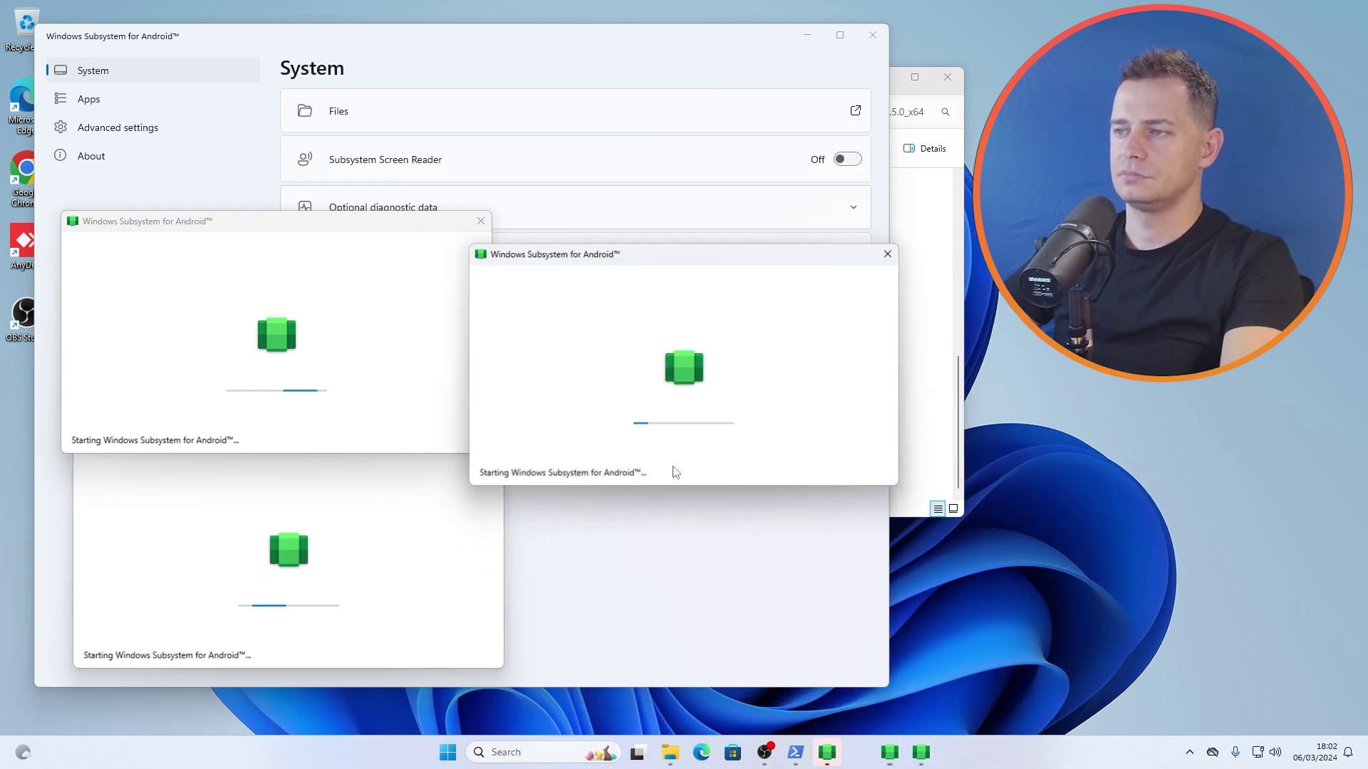
{"action": "left_click_drag", "start_coordinate": [618, 250], "coordinate": [317, 61]}
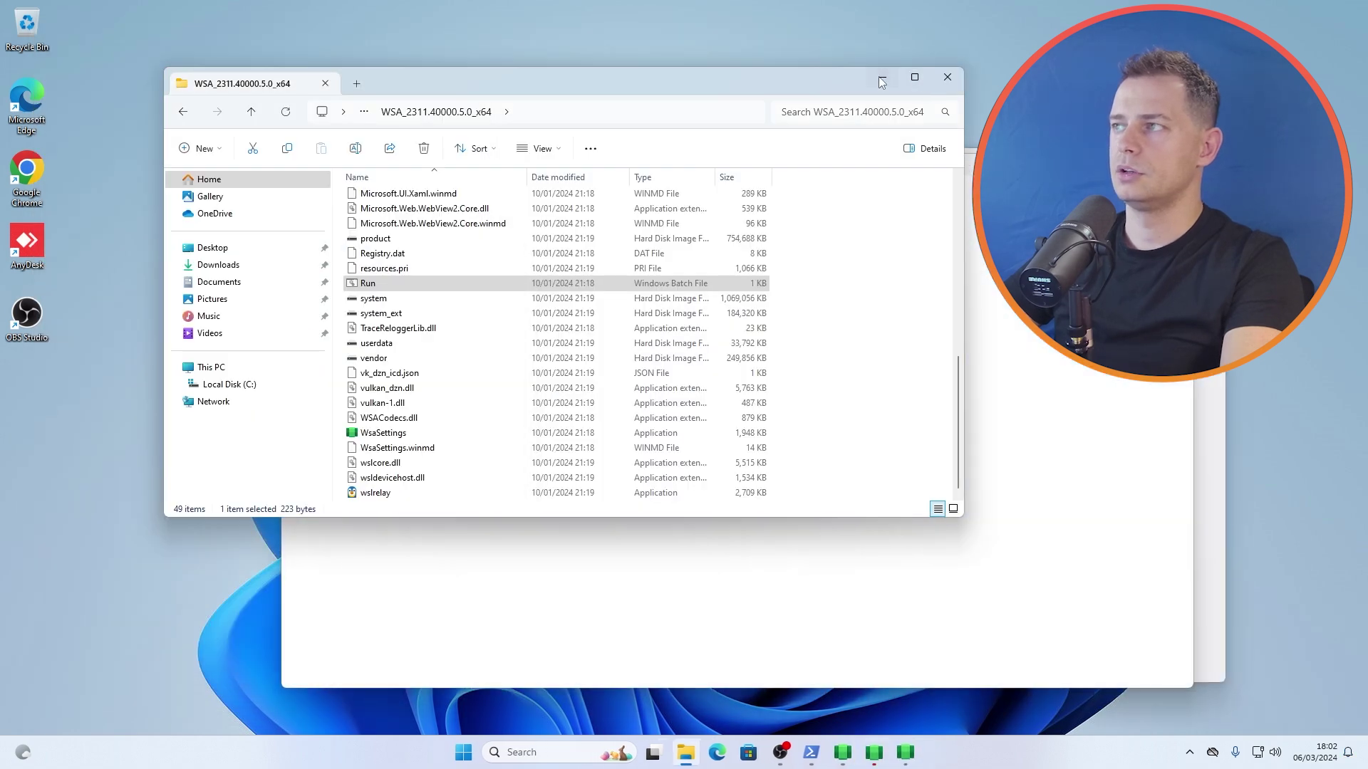
{"action": "left_click", "coordinate": [881, 76]}
Step: Move the Play Store into view and check the subsystem's Network and Internet settings
{"action": "left_click_drag", "start_coordinate": [676, 544], "coordinate": [797, 46]}
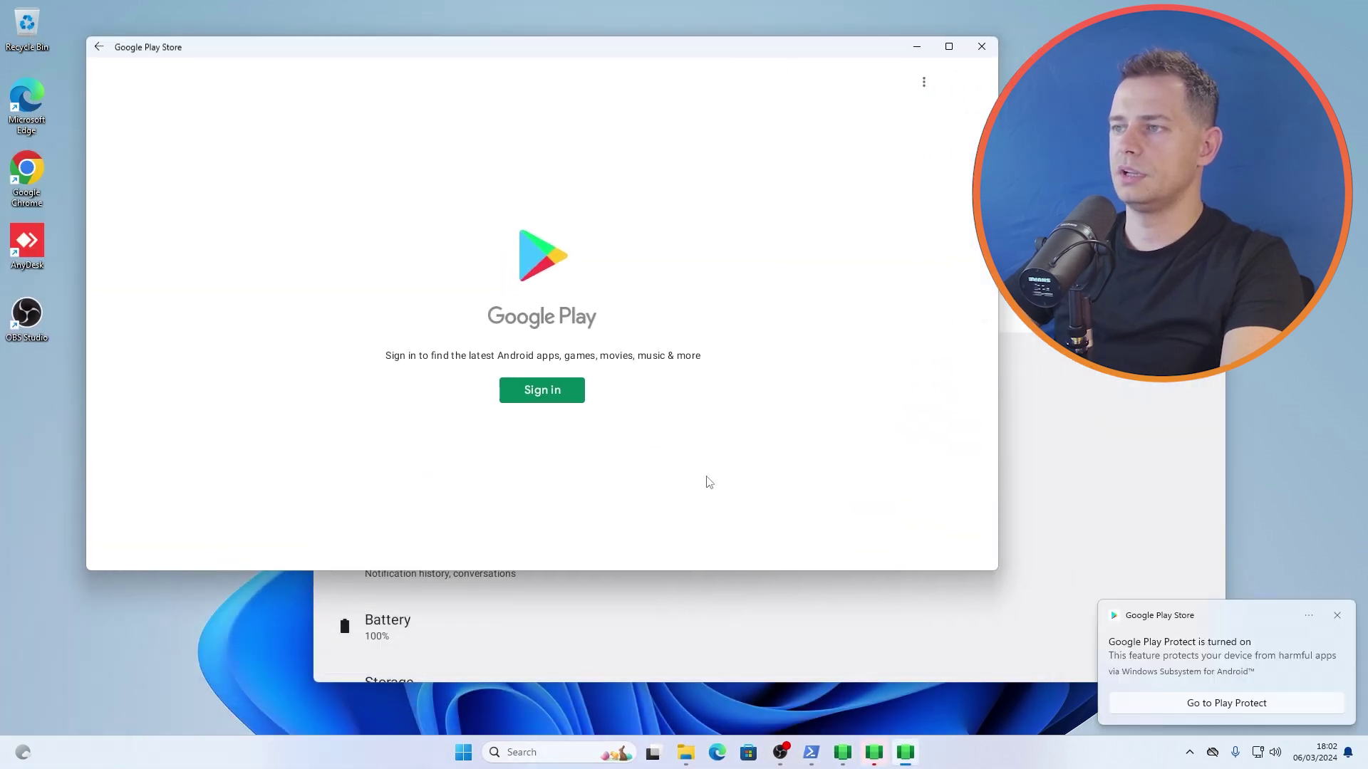
{"action": "left_click", "coordinate": [1136, 591]}
{"action": "left_click", "coordinate": [1029, 359]}
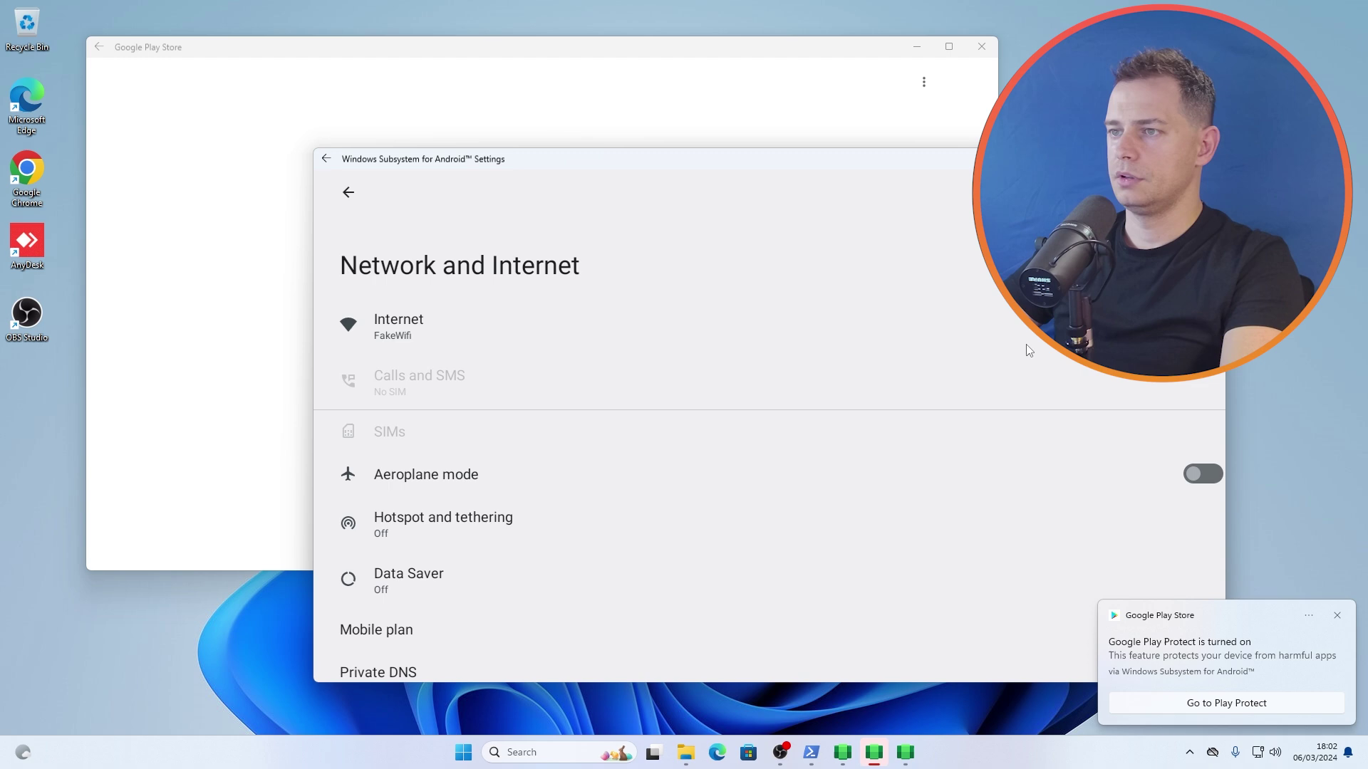
{"action": "left_click", "coordinate": [341, 193]}
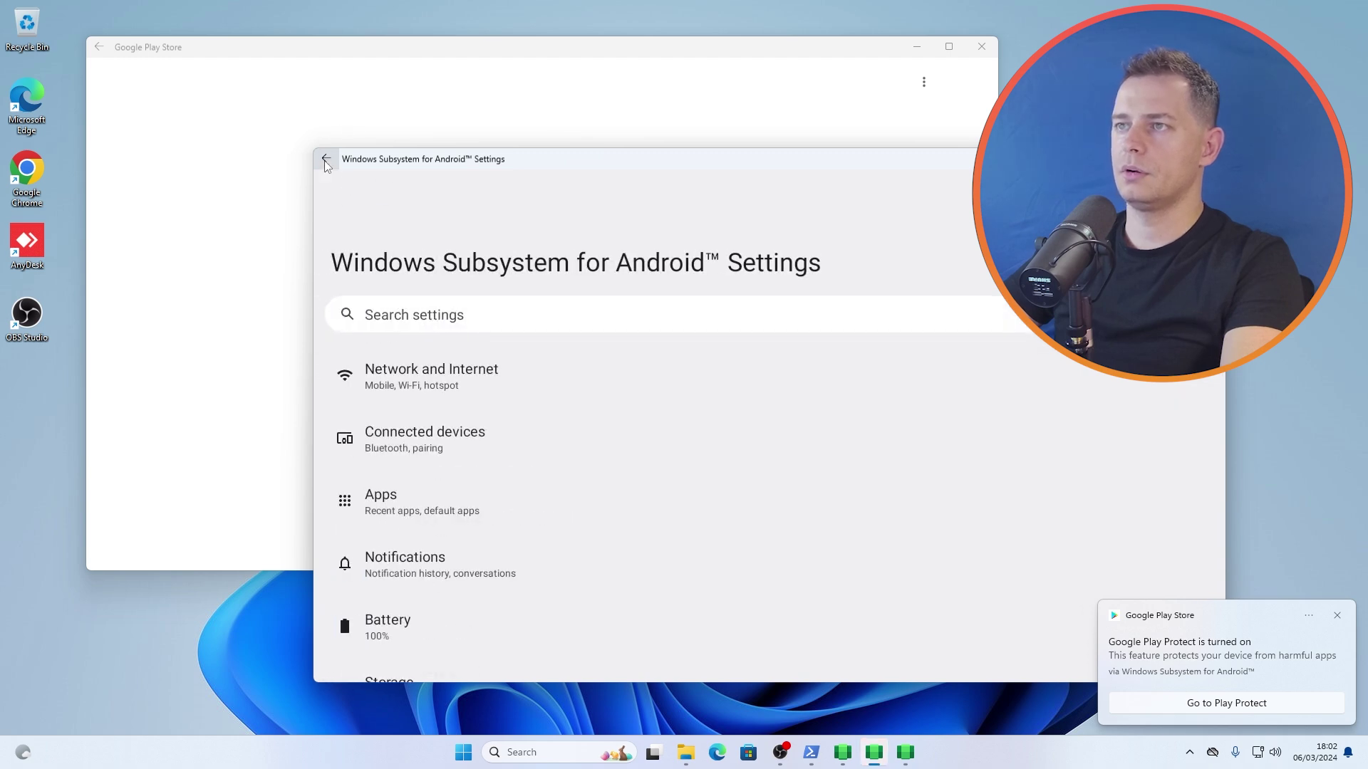
Step: Switch between the Play Store and subsystem windows from the taskbar, then open Start
{"action": "left_click", "coordinate": [903, 757]}
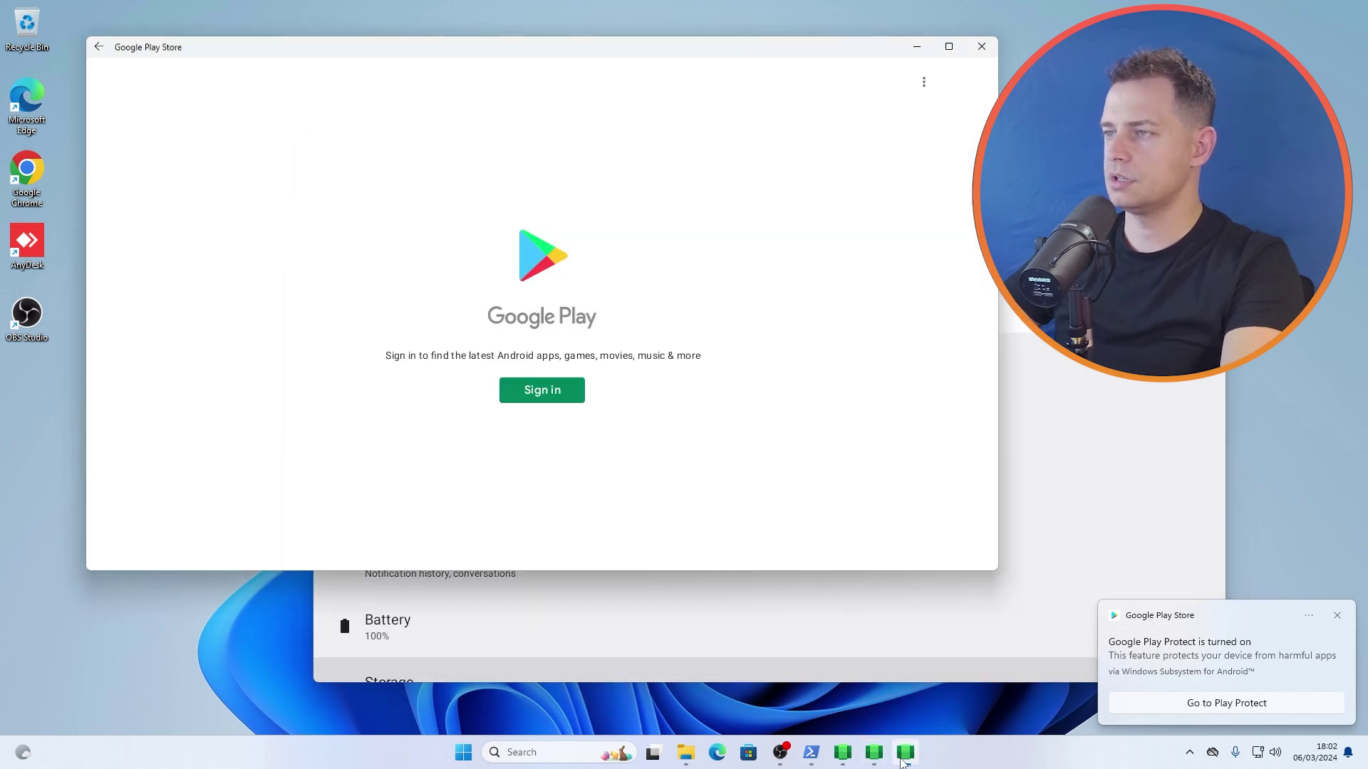
{"action": "left_click", "coordinate": [827, 756]}
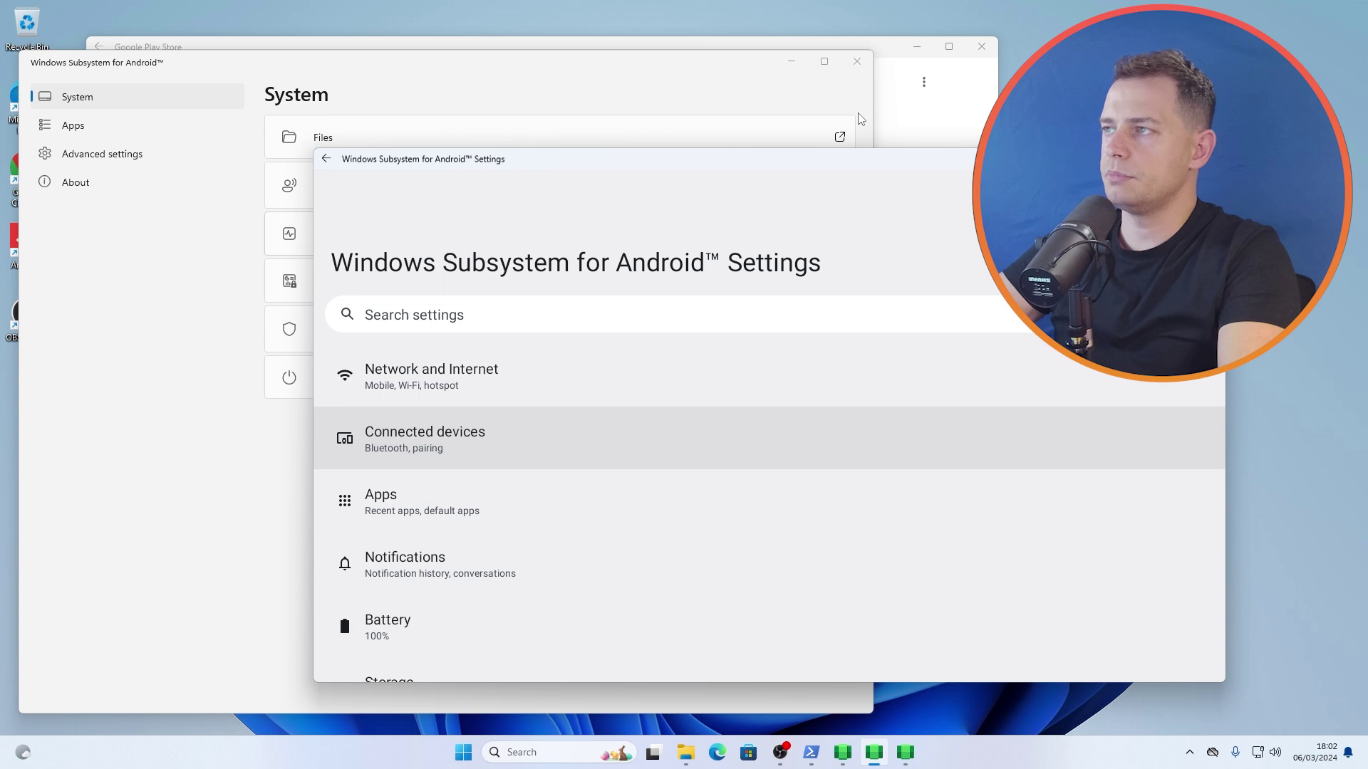
{"action": "key", "text": "super"}
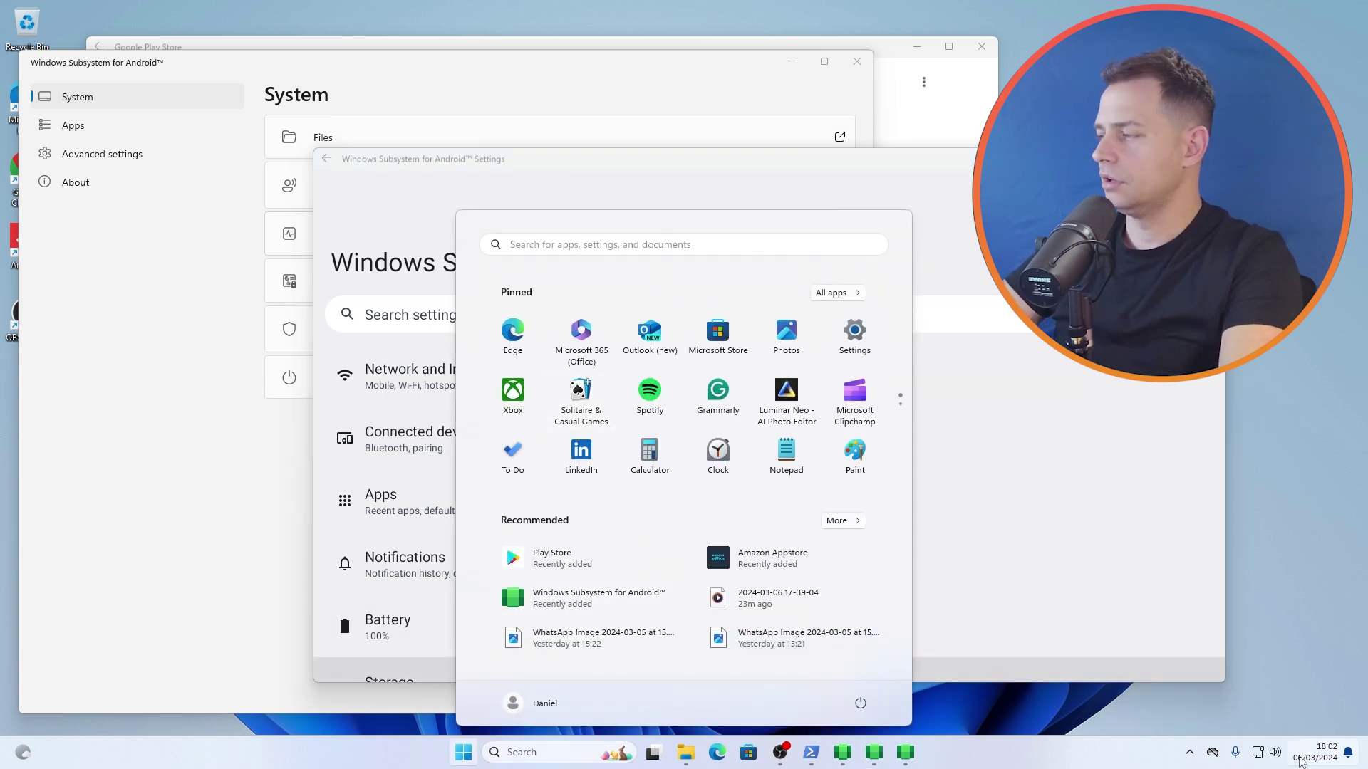
Step: Start the Google Play sign-in and bring the Google sign-in window to the front
{"action": "left_click", "coordinate": [552, 557]}
{"action": "left_click", "coordinate": [547, 388]}
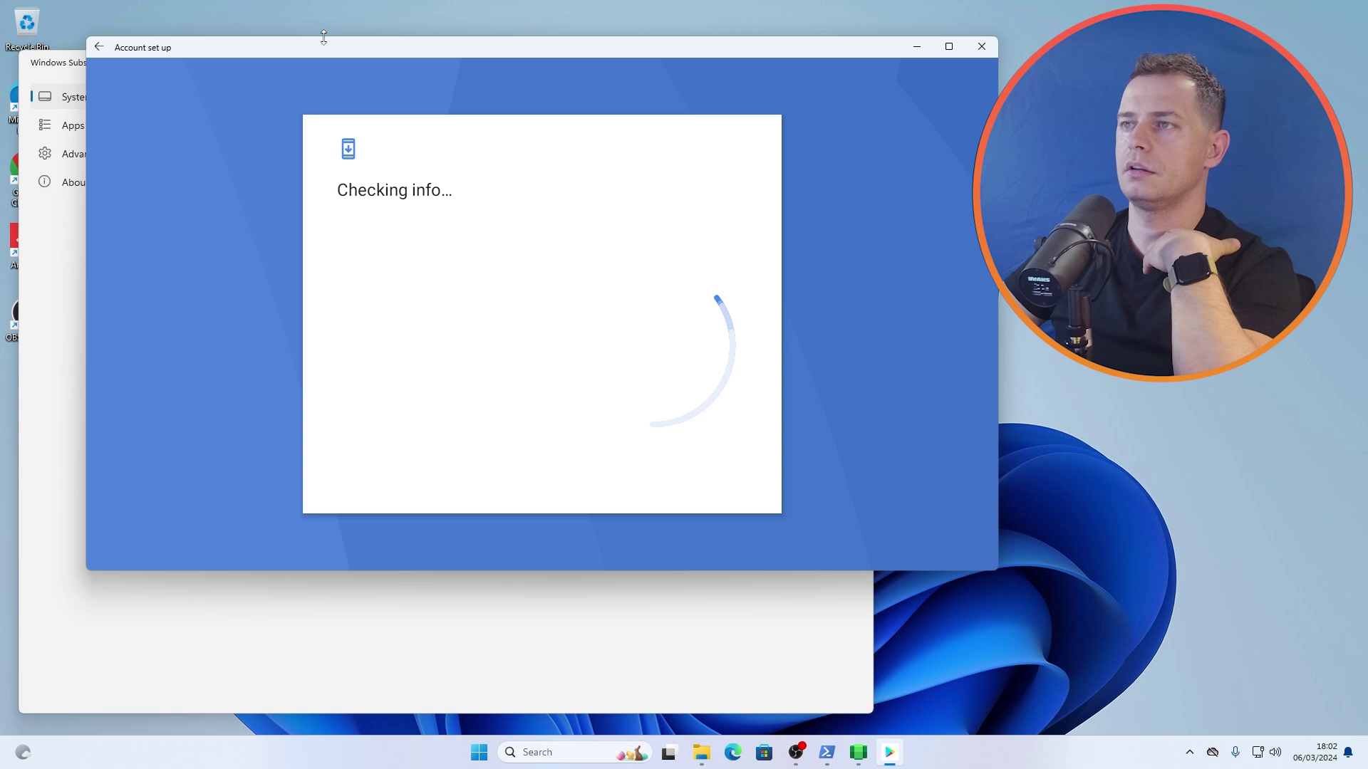
{"action": "left_click_drag", "start_coordinate": [354, 49], "coordinate": [488, 35]}
{"action": "left_click", "coordinate": [107, 392]}
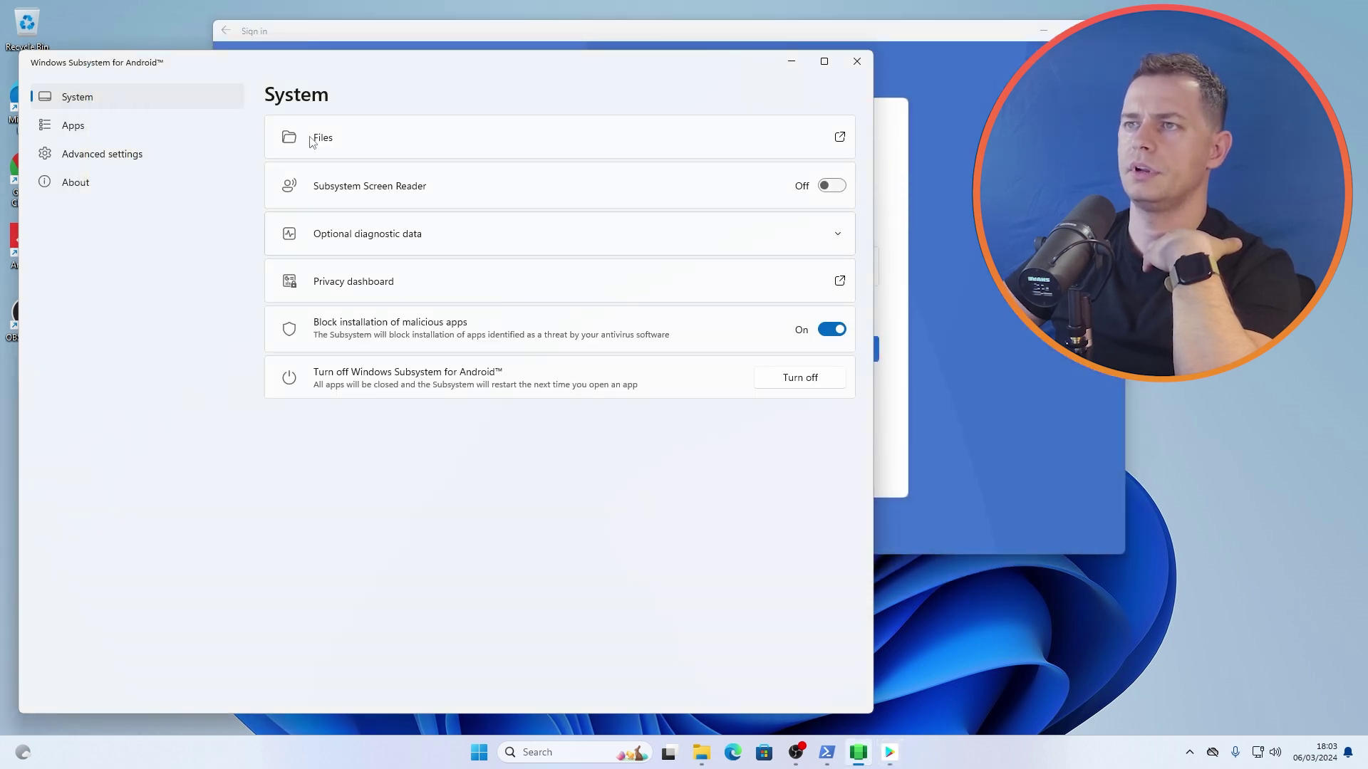
{"action": "left_click", "coordinate": [497, 31]}
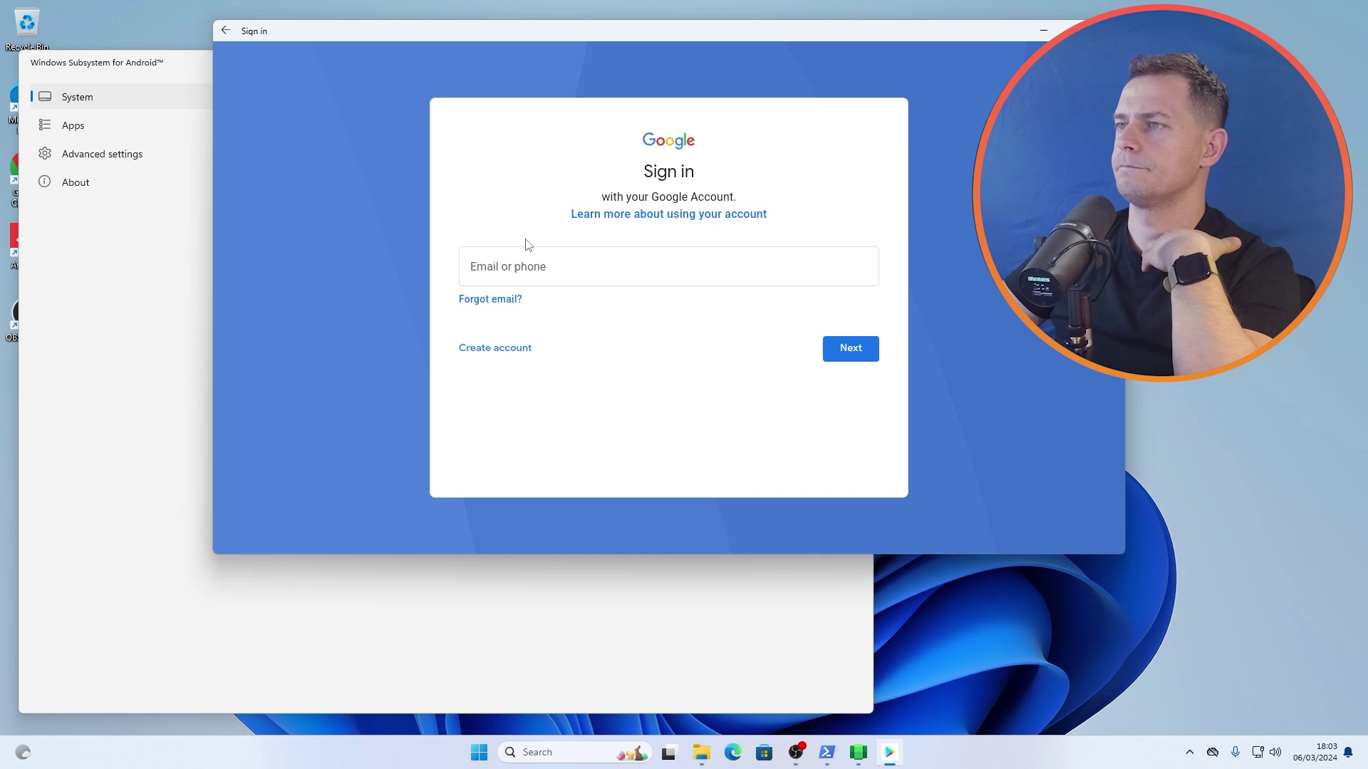
Step: Enter the Google account email and password, then accept the terms of service
{"action": "left_click", "coordinate": [533, 265]}
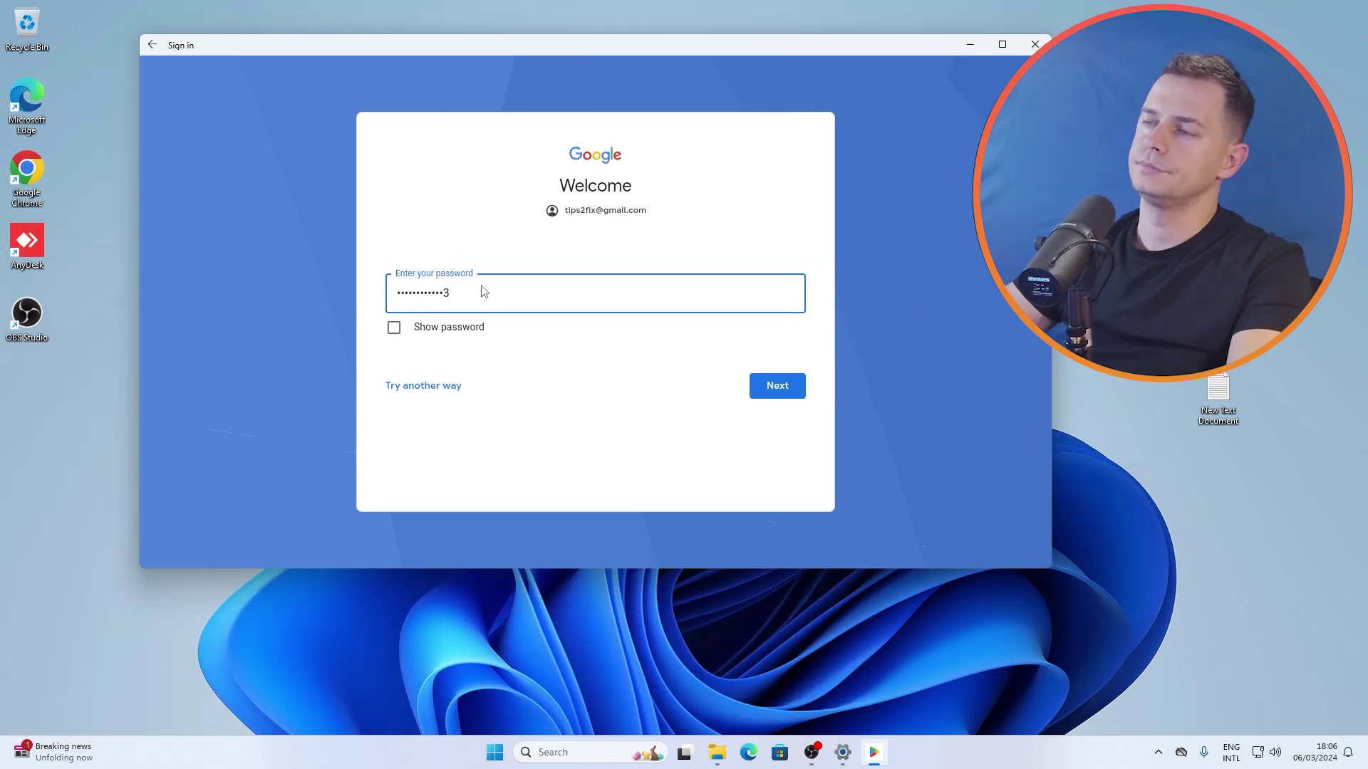
{"action": "left_click", "coordinate": [791, 387]}
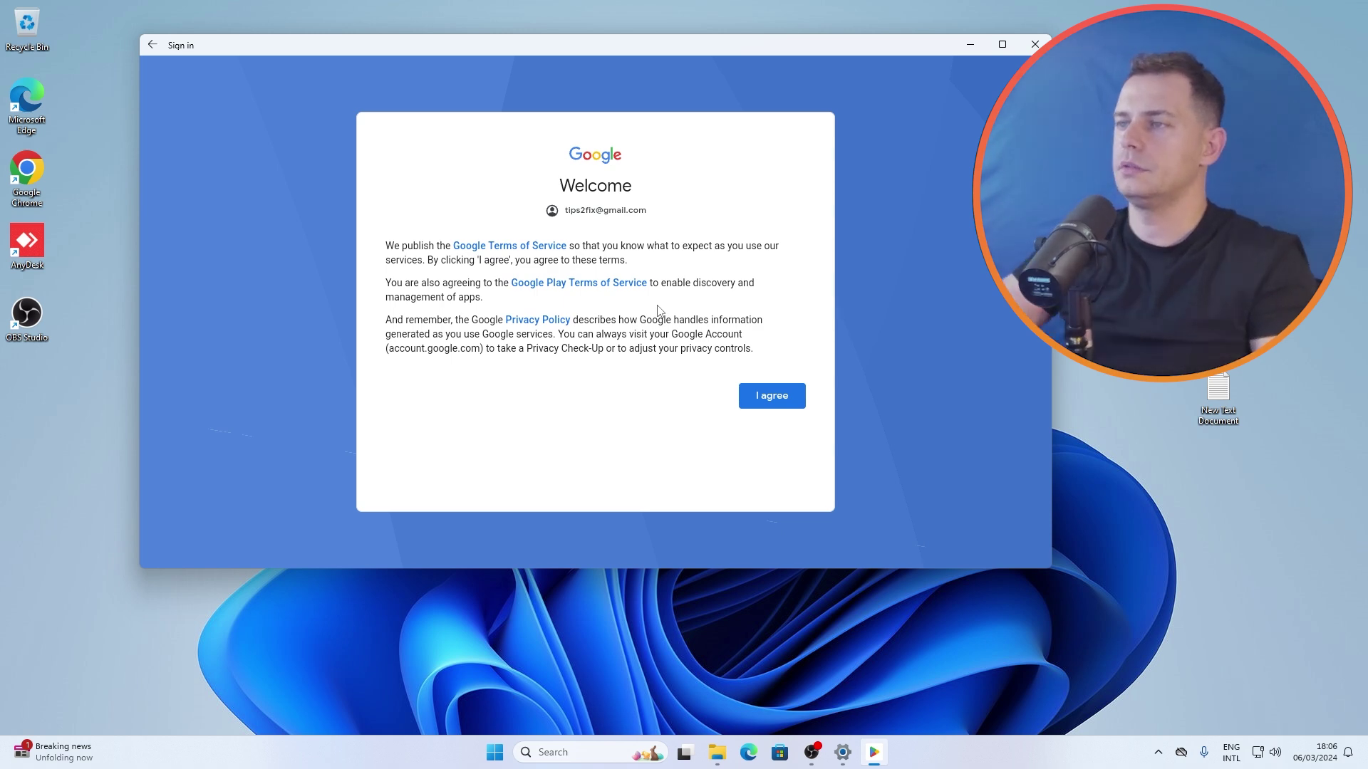
{"action": "left_click", "coordinate": [768, 393]}
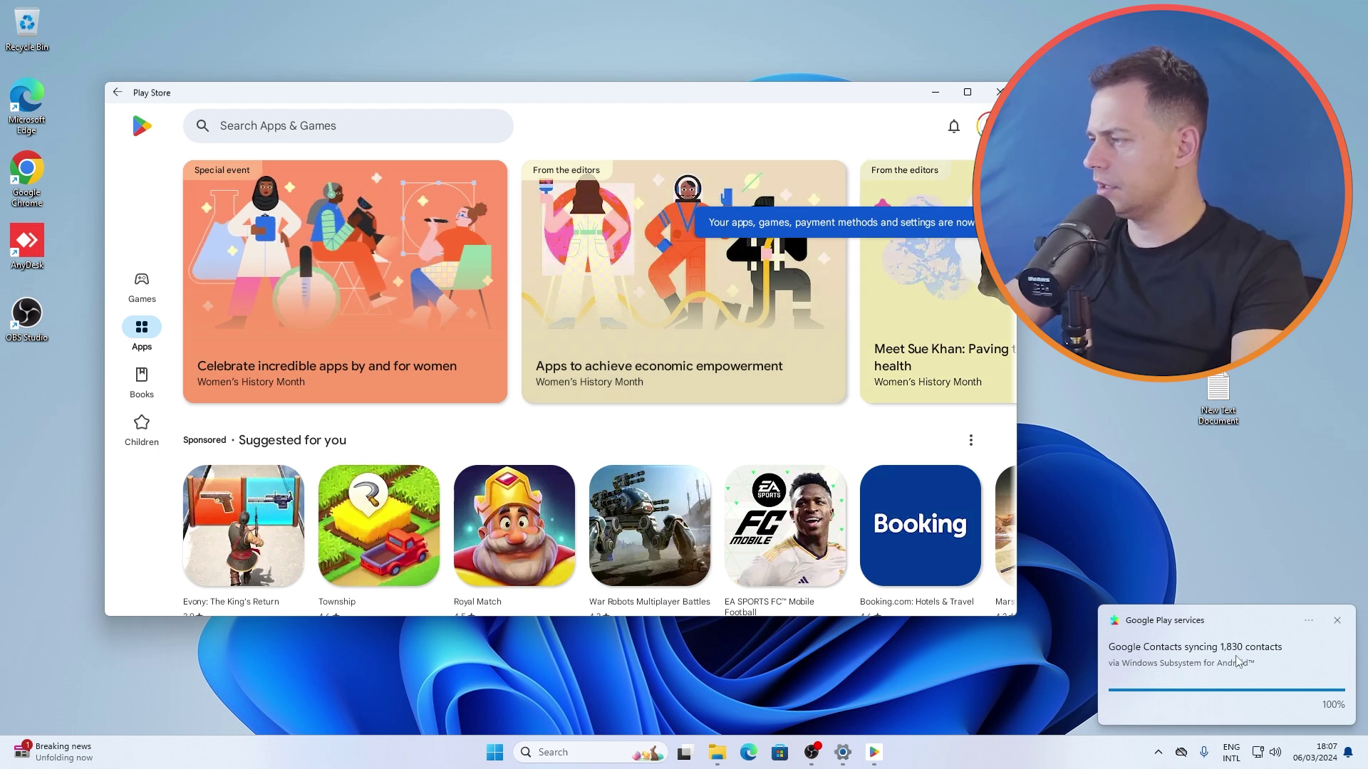
Step: Close the contacts sync window and scroll the Play Store Apps home page to the War Robots card
{"action": "left_click", "coordinate": [1196, 703]}
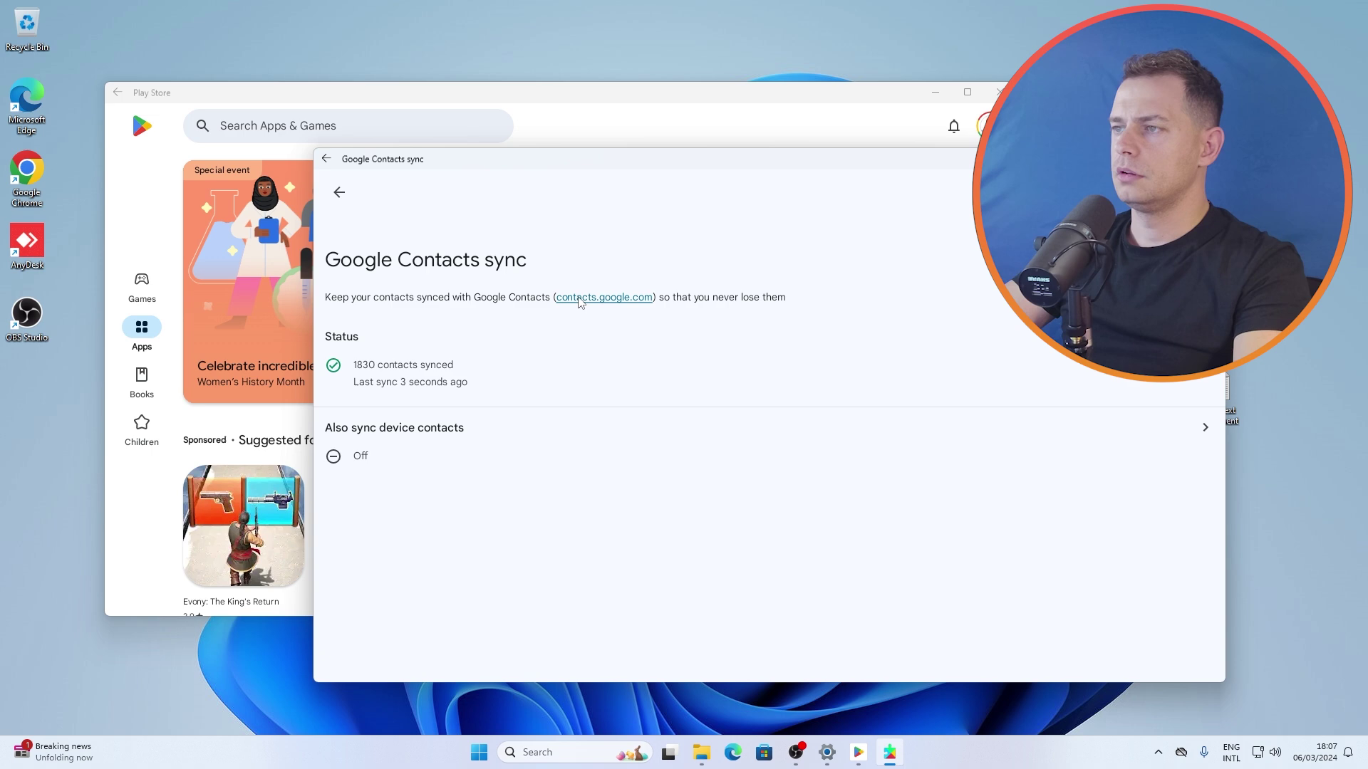
{"action": "left_click", "coordinate": [340, 193]}
{"action": "left_click", "coordinate": [366, 126]}
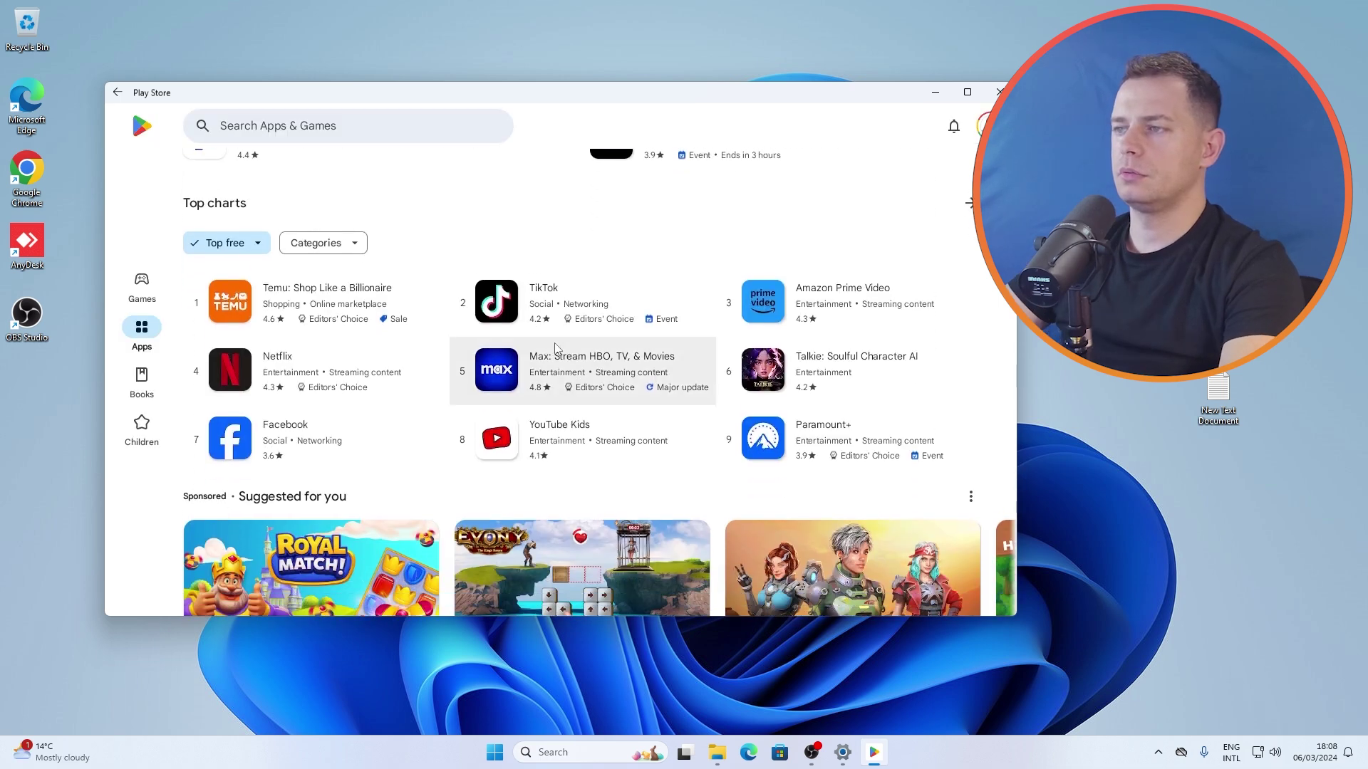
{"action": "scroll", "coordinate": [627, 354], "scroll_direction": "down", "scroll_amount": 8}
{"action": "scroll", "coordinate": [413, 354], "scroll_direction": "up", "scroll_amount": 3}
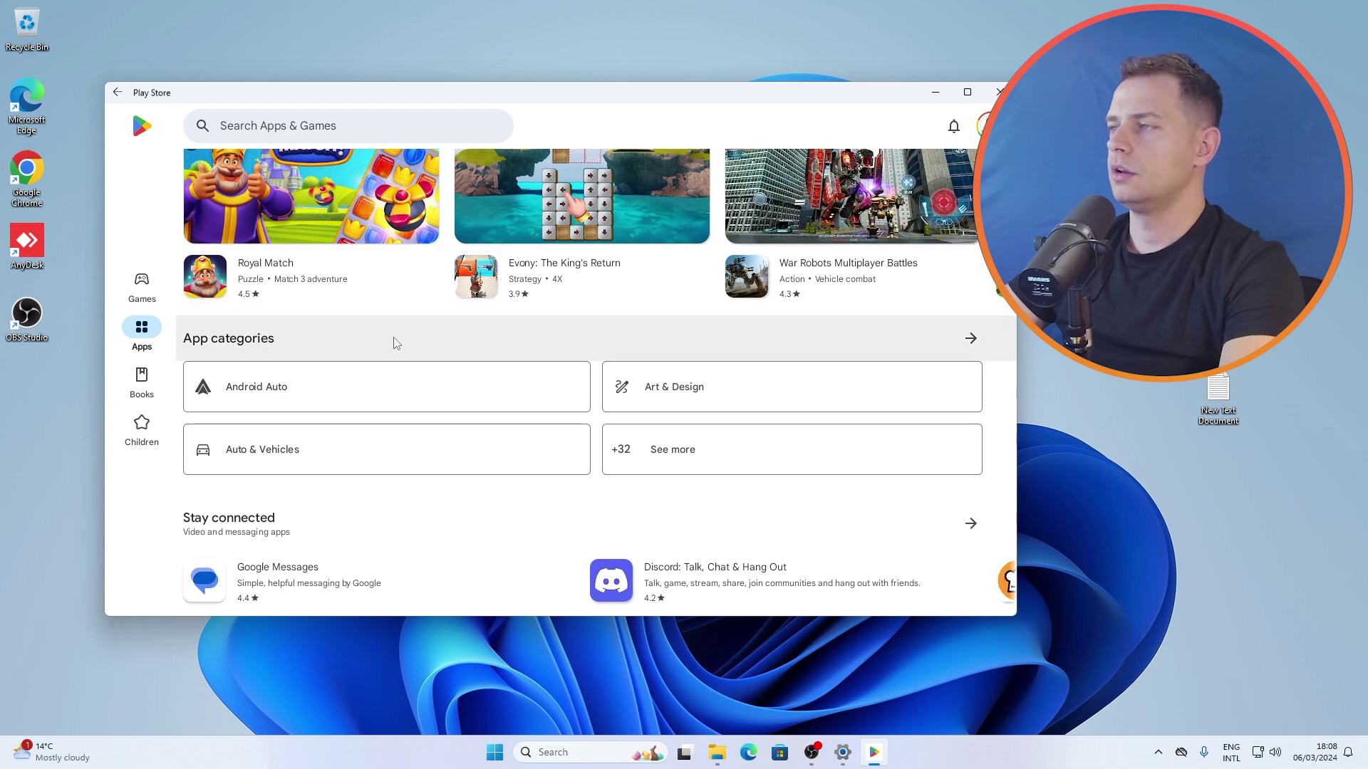
Step: Install War Robots Multiplayer Battles from its details page, then launch it with Play
{"action": "left_click", "coordinate": [855, 282]}
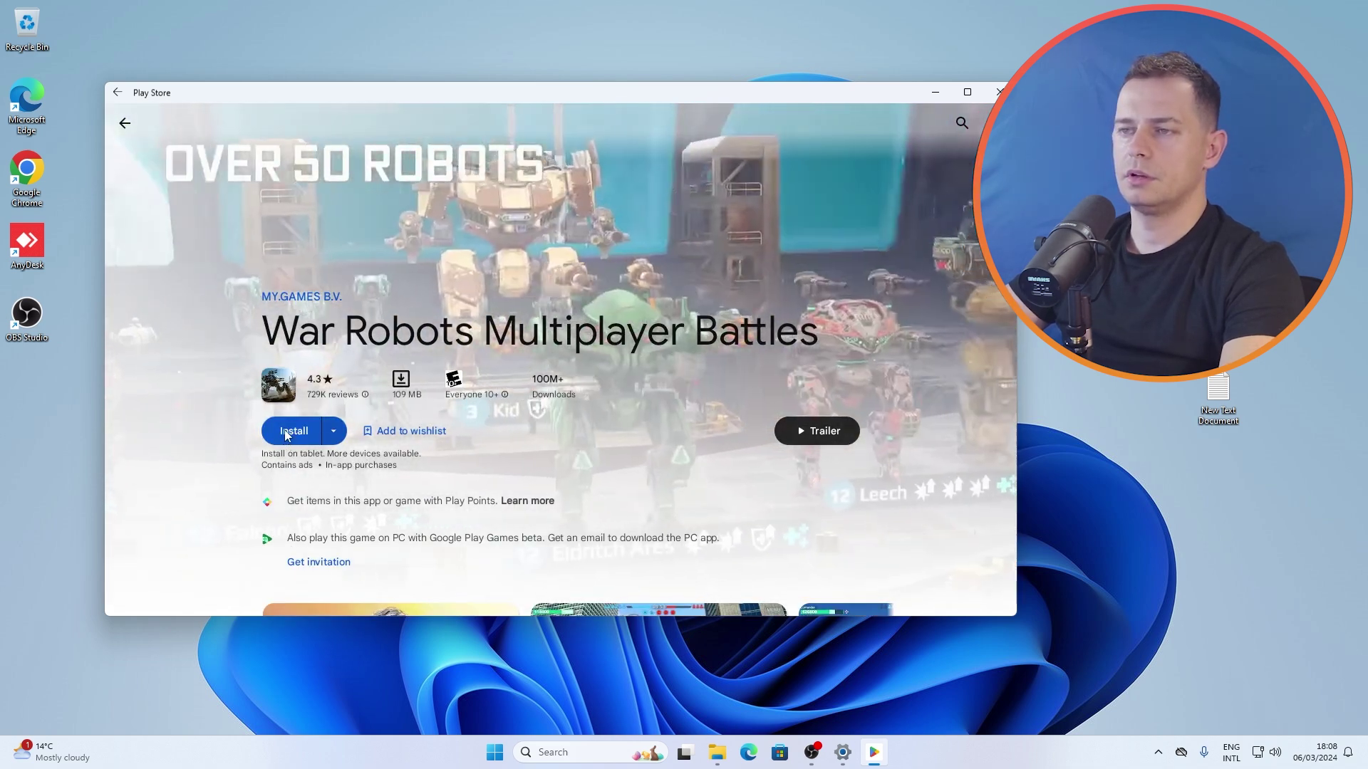
{"action": "left_click", "coordinate": [286, 431]}
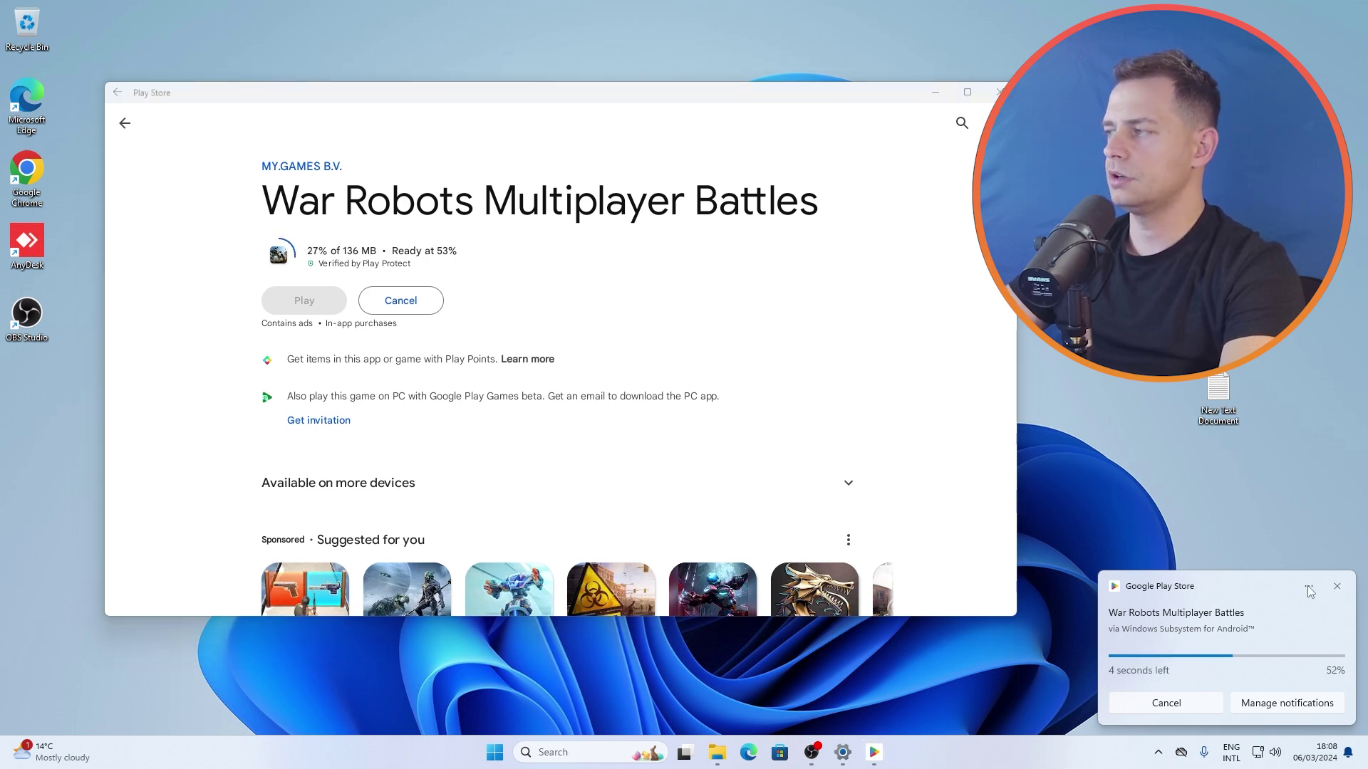
{"action": "scroll", "coordinate": [783, 484], "scroll_direction": "down", "scroll_amount": 2}
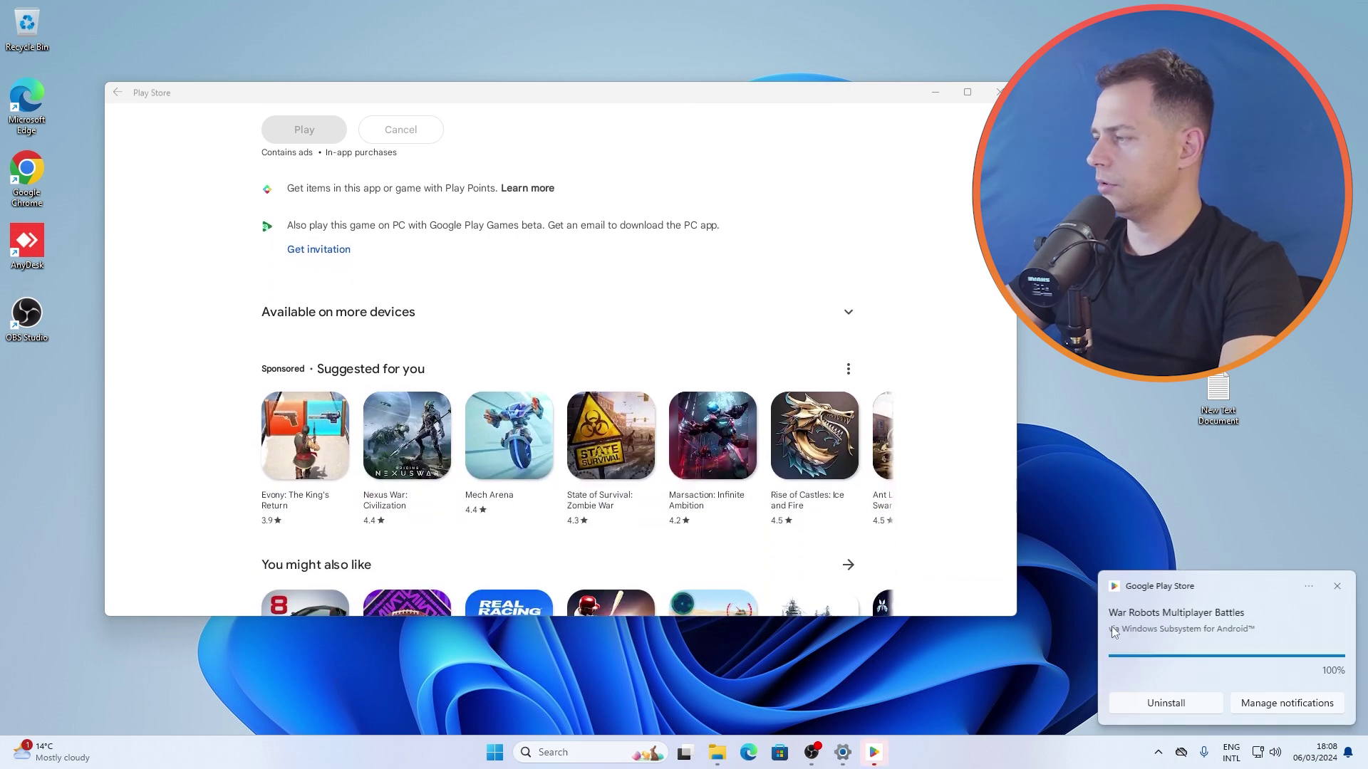
{"action": "scroll", "coordinate": [556, 381], "scroll_direction": "up", "scroll_amount": 3}
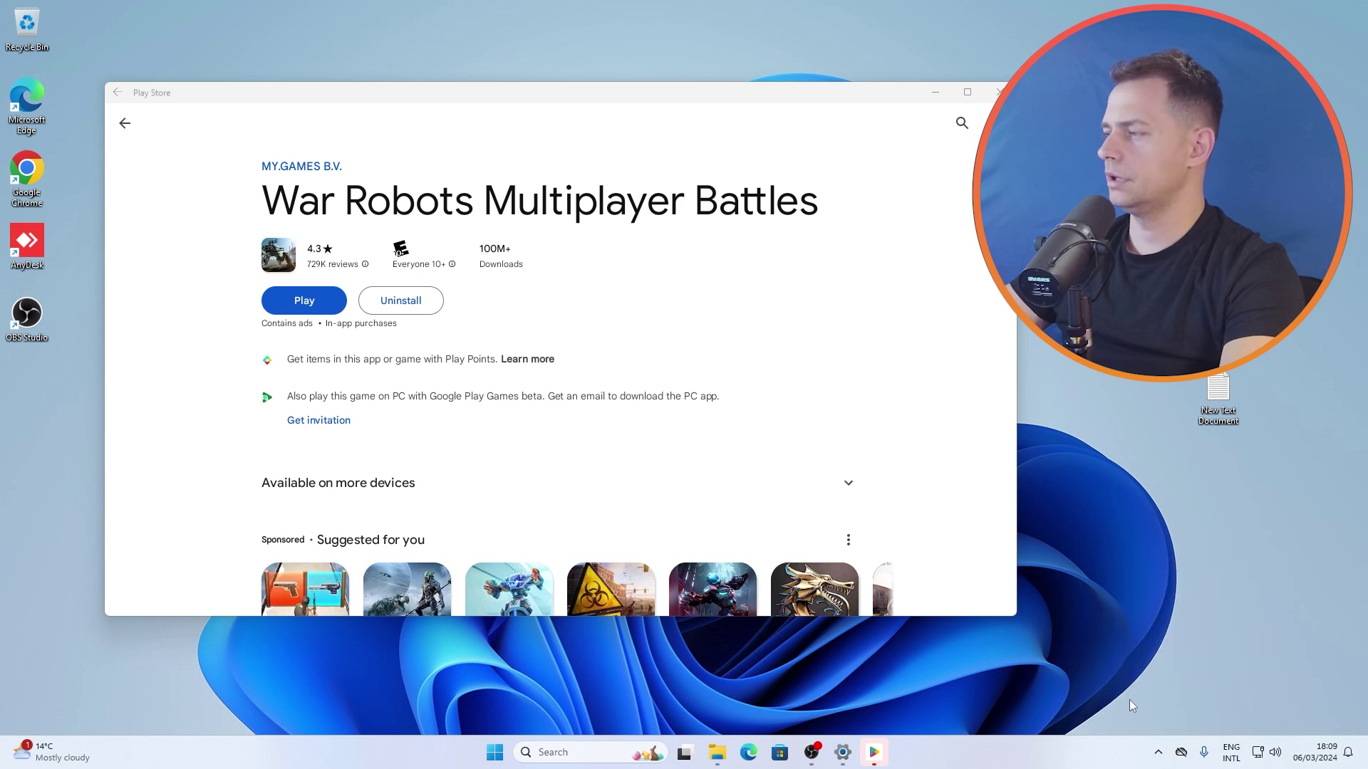
{"action": "left_click", "coordinate": [279, 307]}
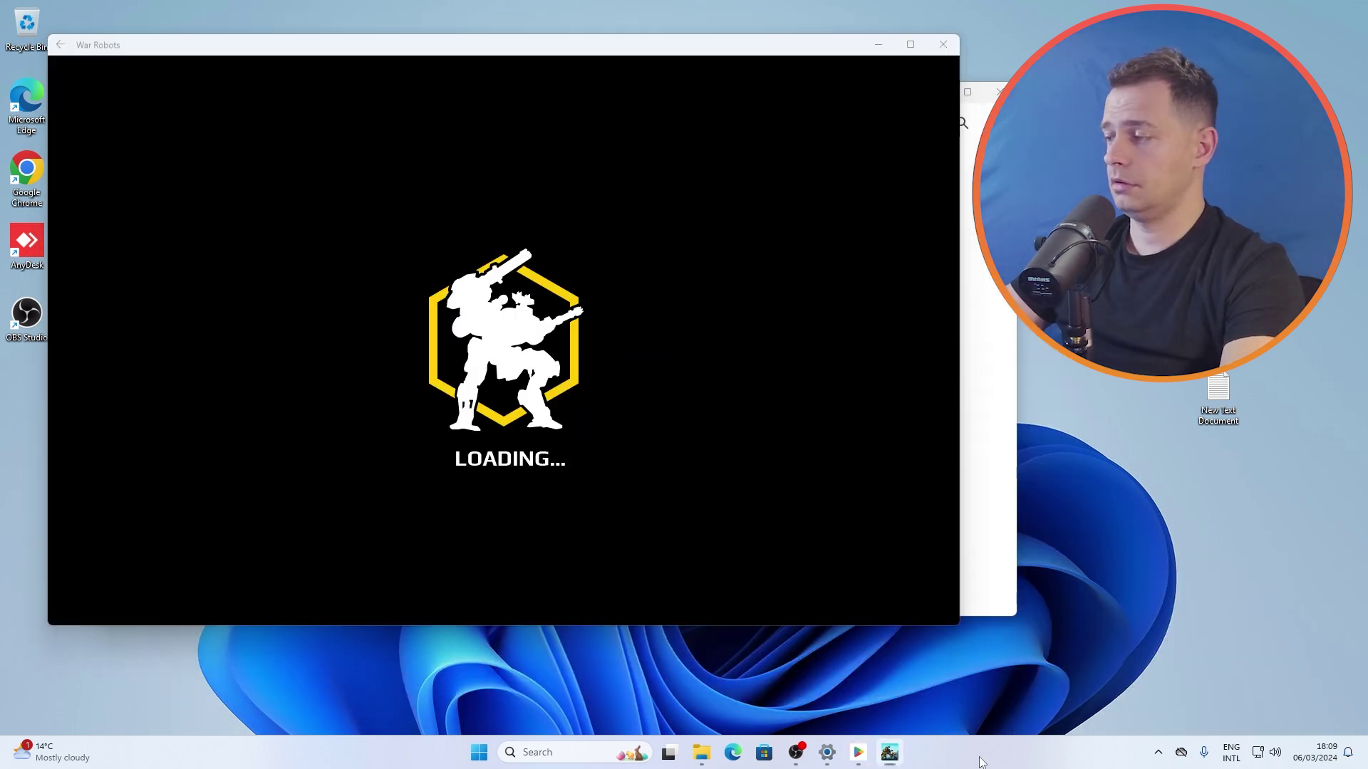
Step: Open Task Manager's CPU view to check virtualisation, allowing the game's notification permission
{"action": "right_click", "coordinate": [1010, 737]}
{"action": "left_click", "coordinate": [1006, 694]}
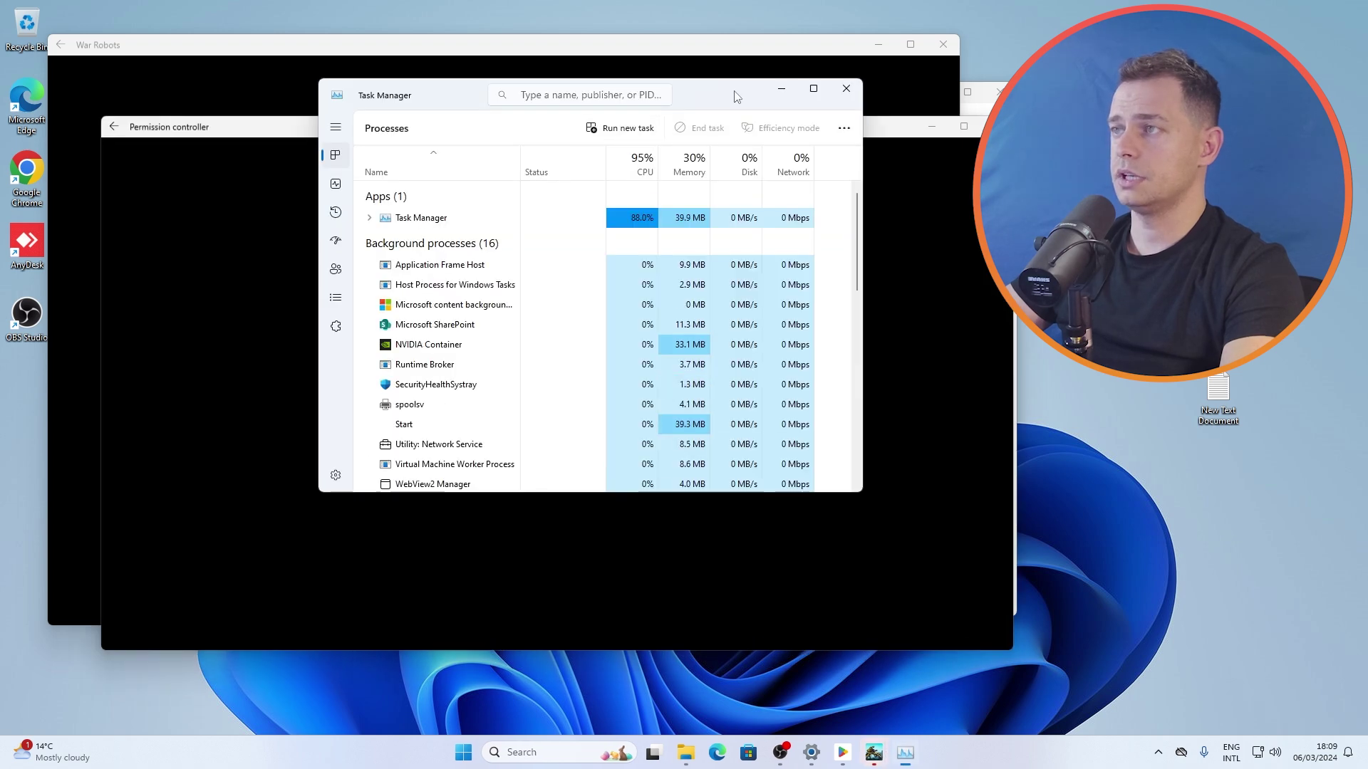
{"action": "left_click", "coordinate": [584, 415]}
{"action": "scroll", "coordinate": [482, 346], "scroll_direction": "down", "scroll_amount": 3}
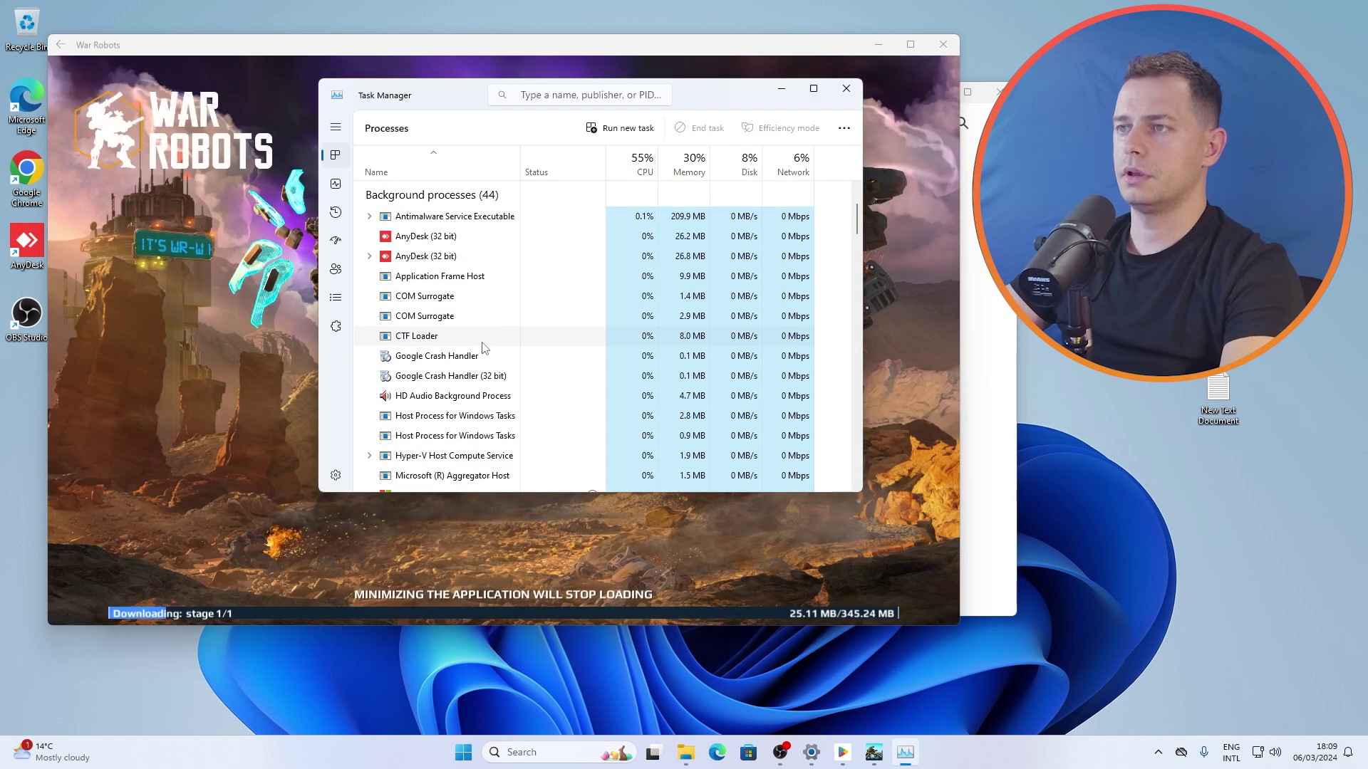
{"action": "scroll", "coordinate": [481, 347], "scroll_direction": "up", "scroll_amount": 3}
{"action": "left_click", "coordinate": [336, 183]}
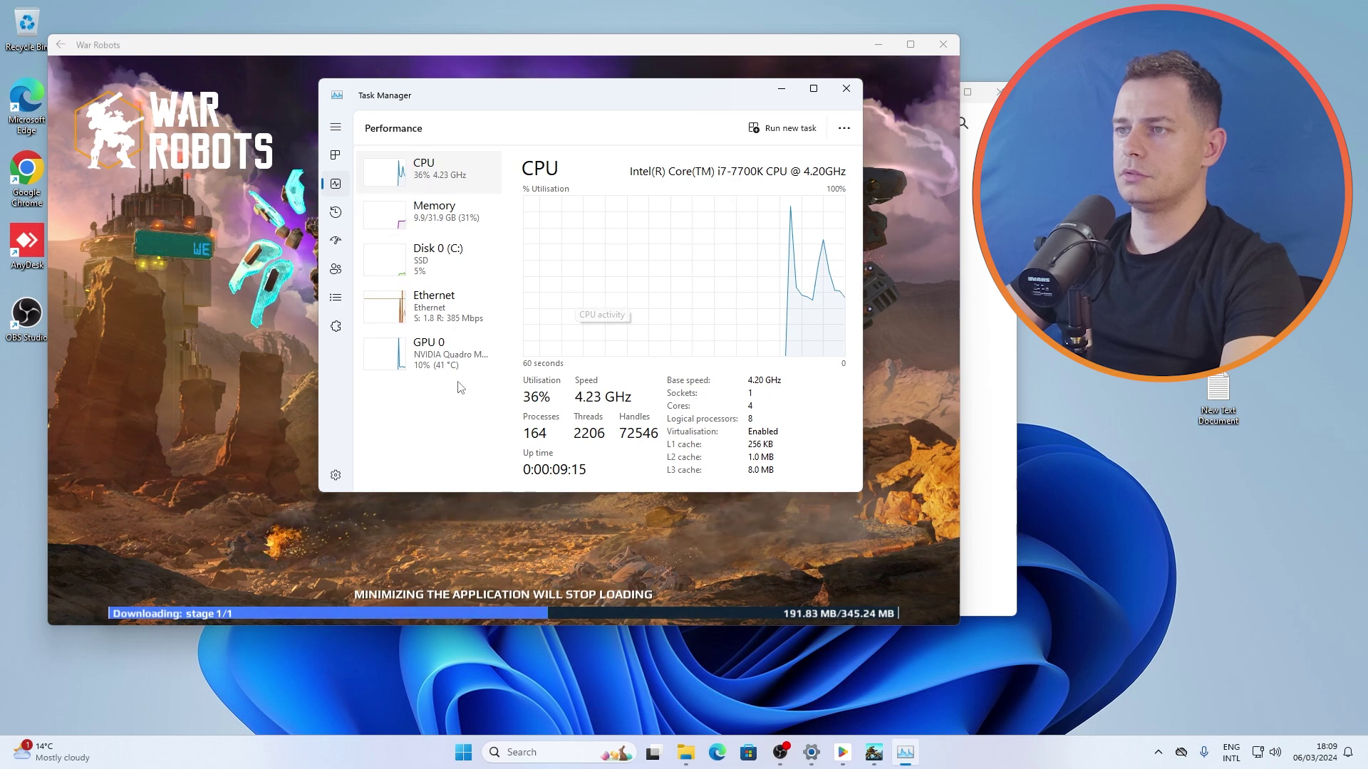
Step: Minimize Task Manager, accept the War Robots user agreement, and close the game
{"action": "left_click", "coordinate": [787, 92]}
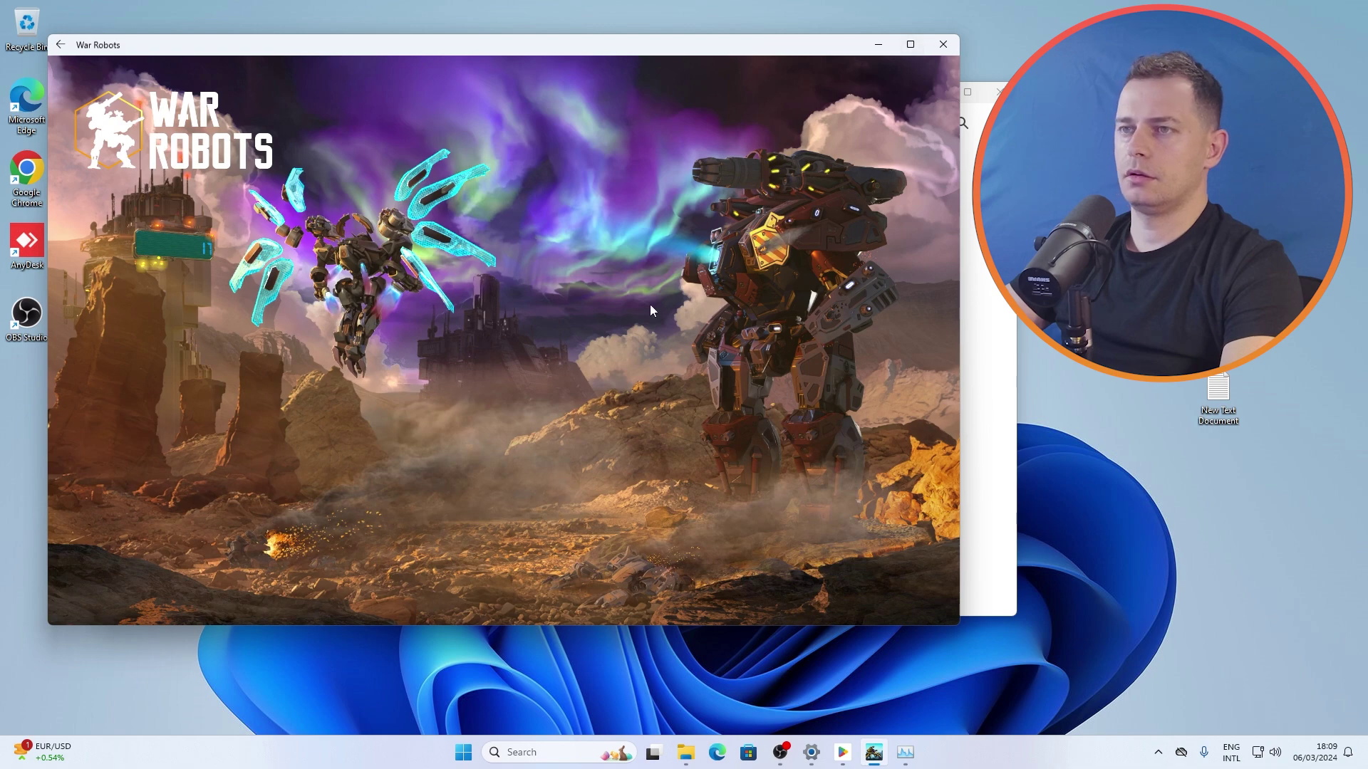
{"action": "left_click", "coordinate": [545, 494]}
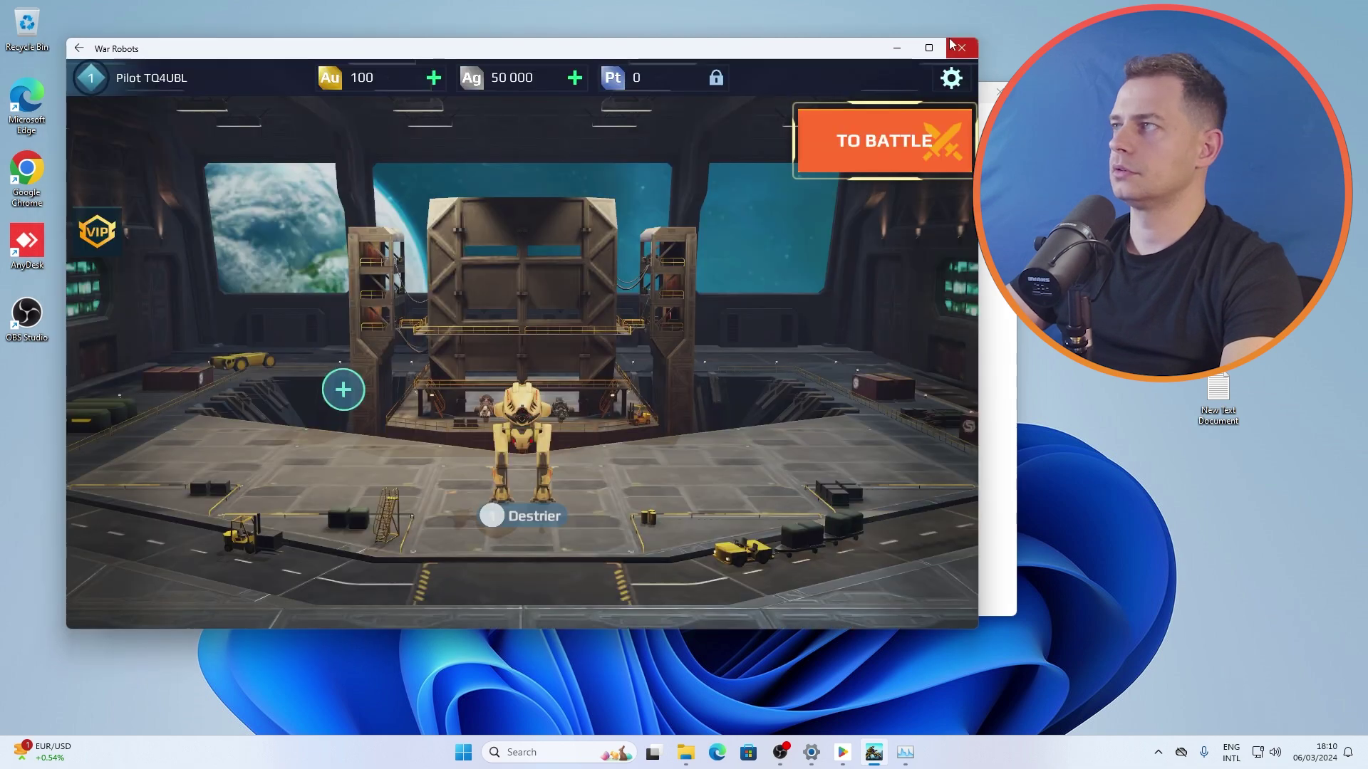
{"action": "left_click", "coordinate": [959, 47]}
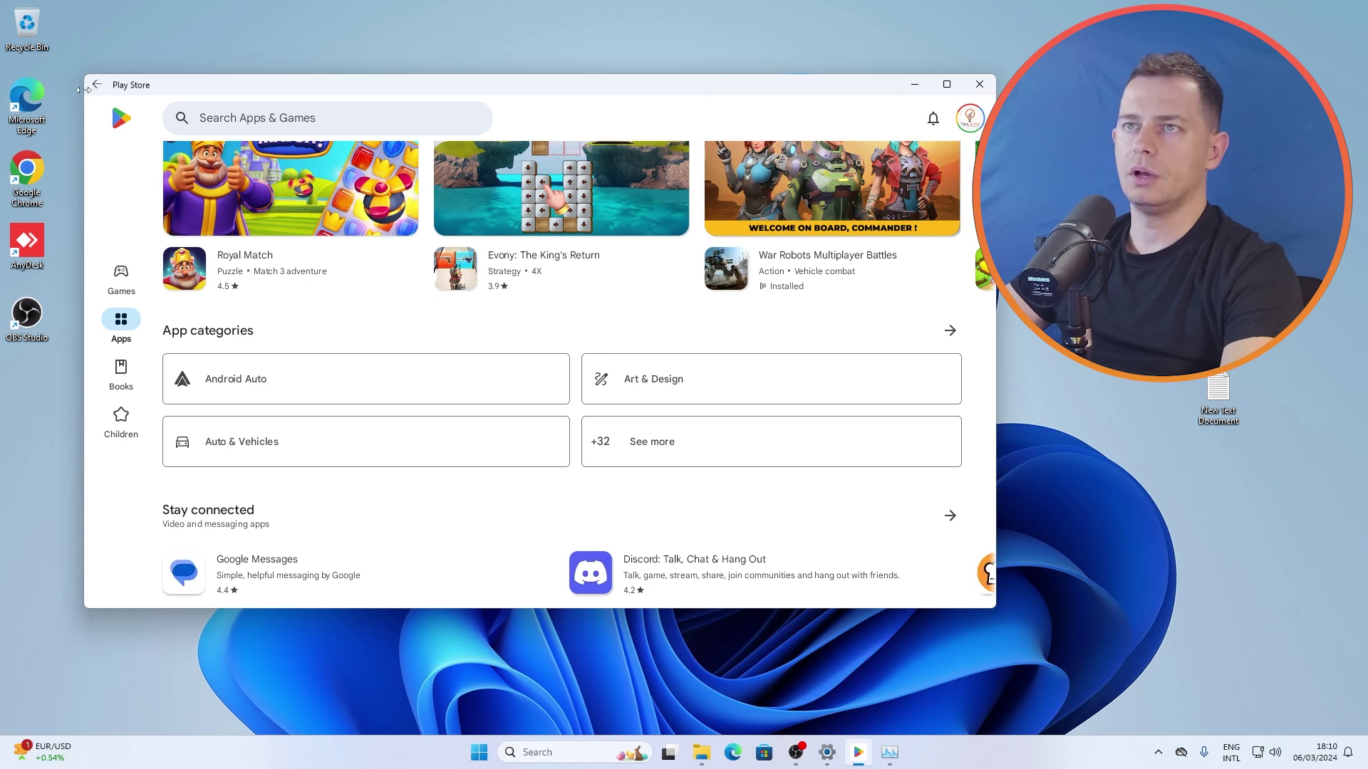
Step: Close the Play Store and launch Windows Subsystem for Android settings by searching 'sub'
{"action": "left_click", "coordinate": [97, 80]}
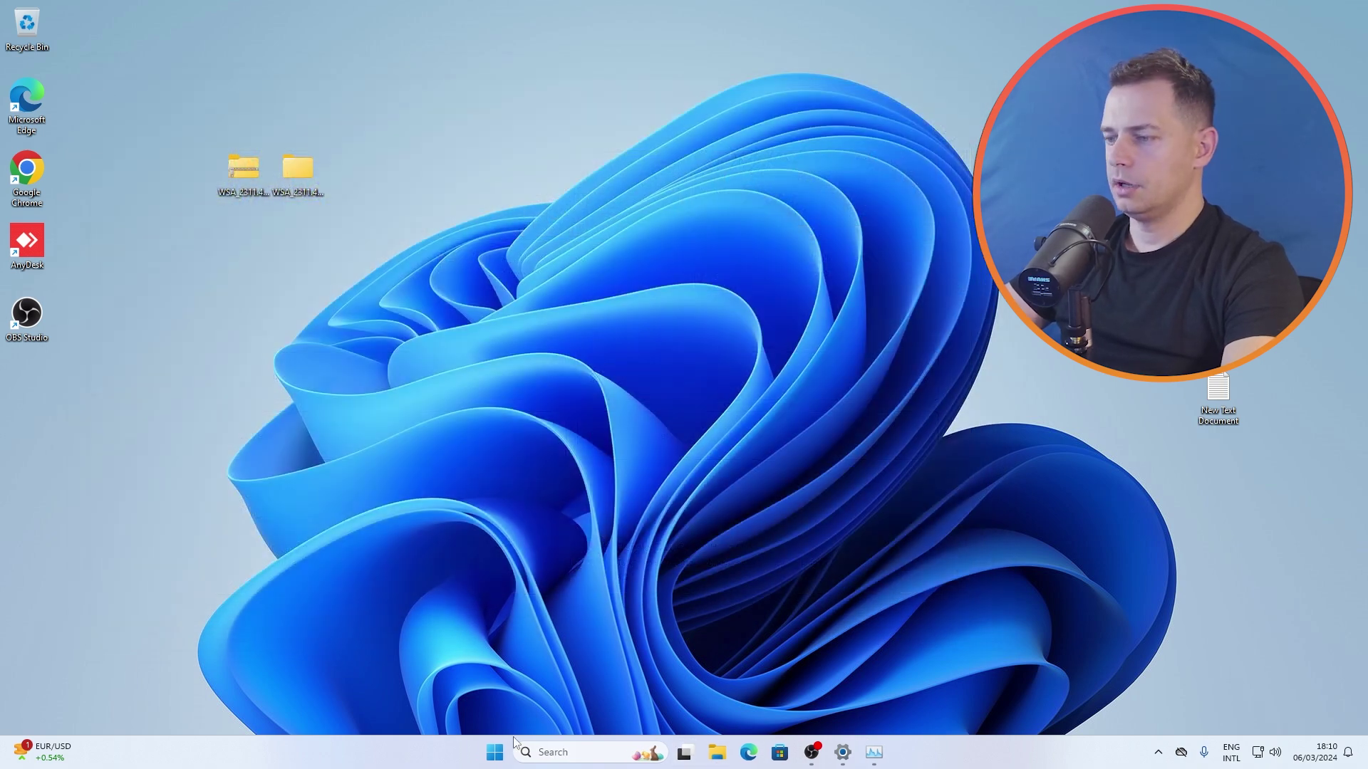
{"action": "left_click", "coordinate": [495, 753]}
{"action": "type", "text": "sub"}
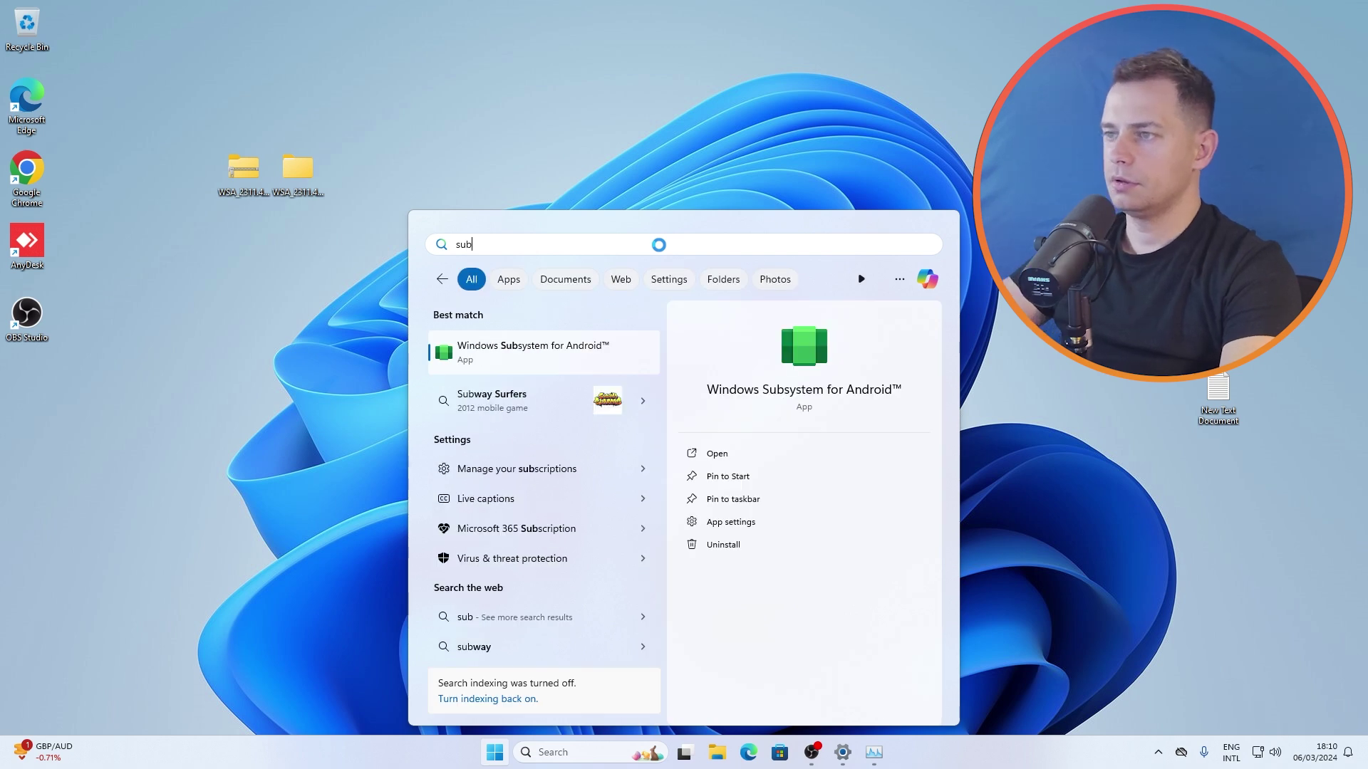
{"action": "left_click", "coordinate": [538, 362]}
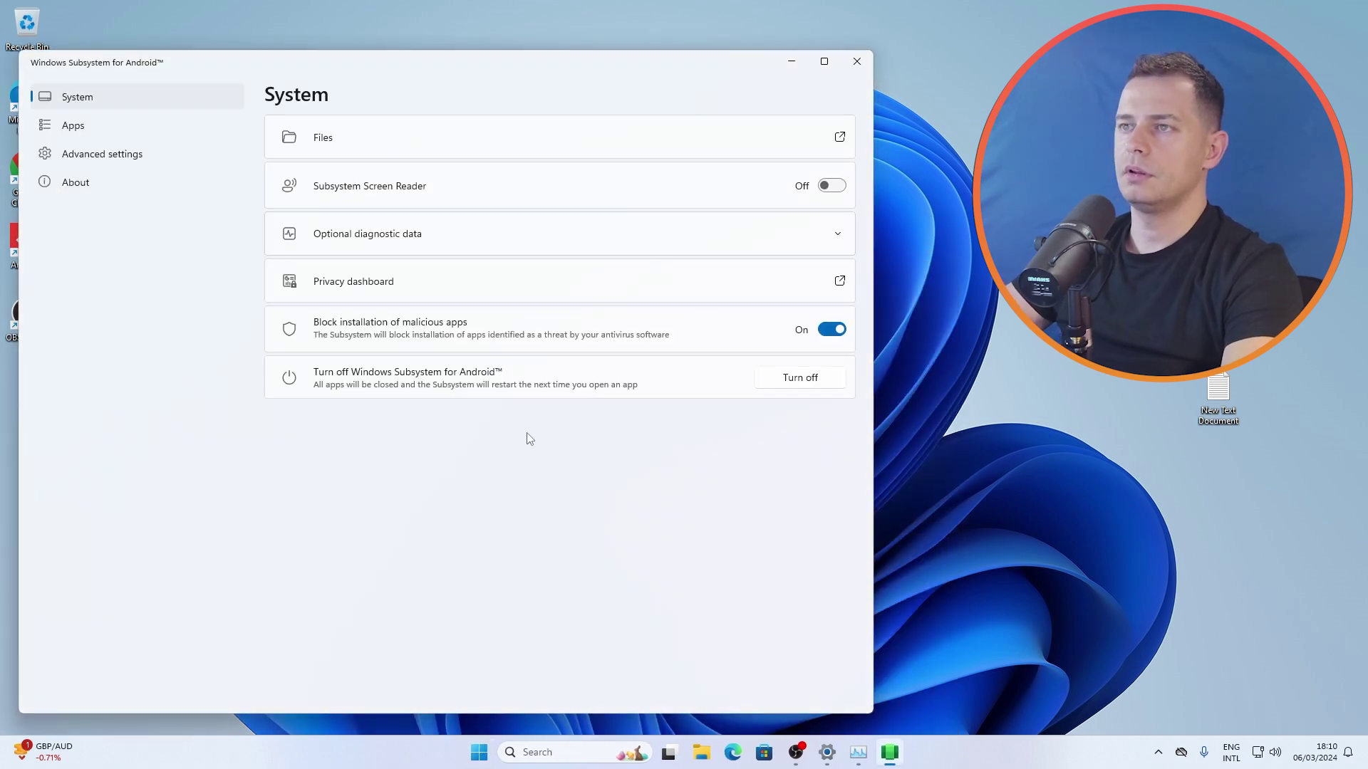
Step: In Advanced settings, set subsystem resources to As needed and memory to High (16 GB)
{"action": "left_click", "coordinate": [102, 154]}
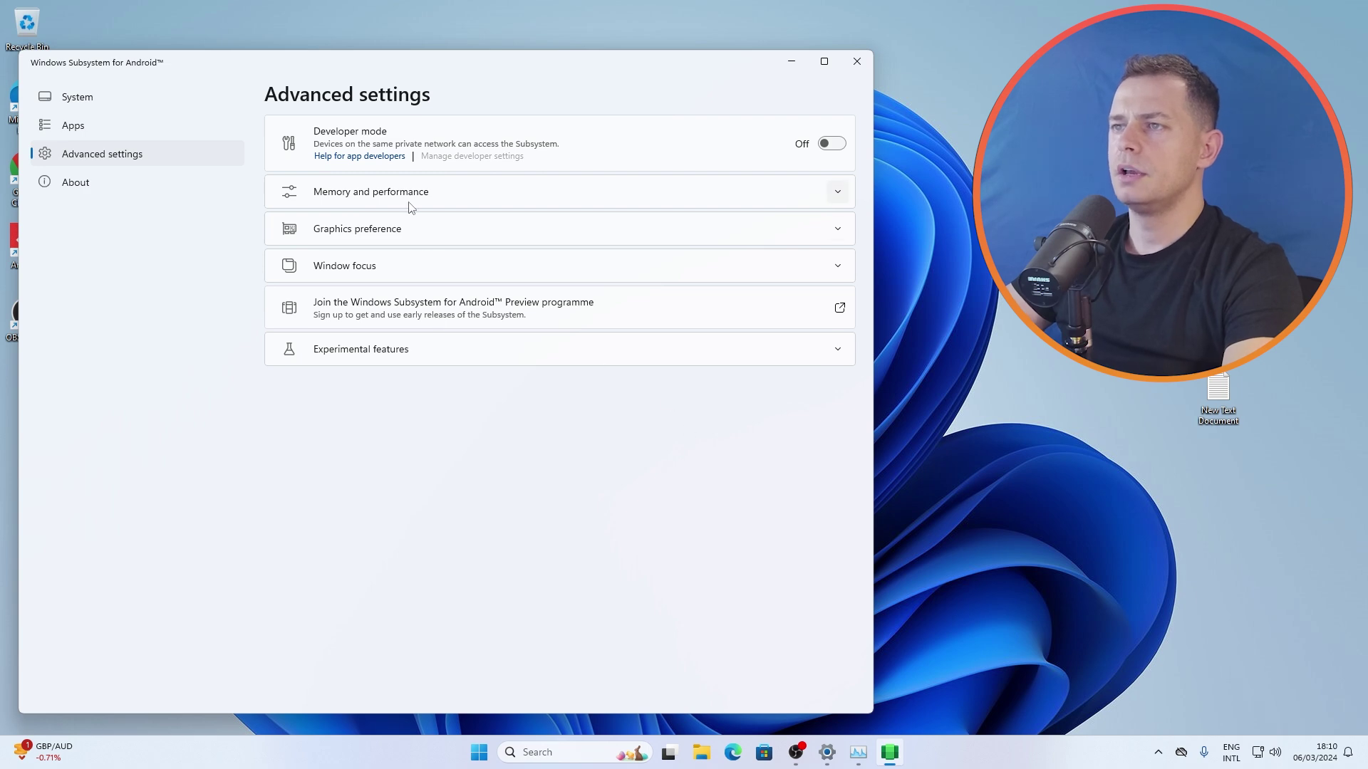
{"action": "left_click", "coordinate": [411, 201]}
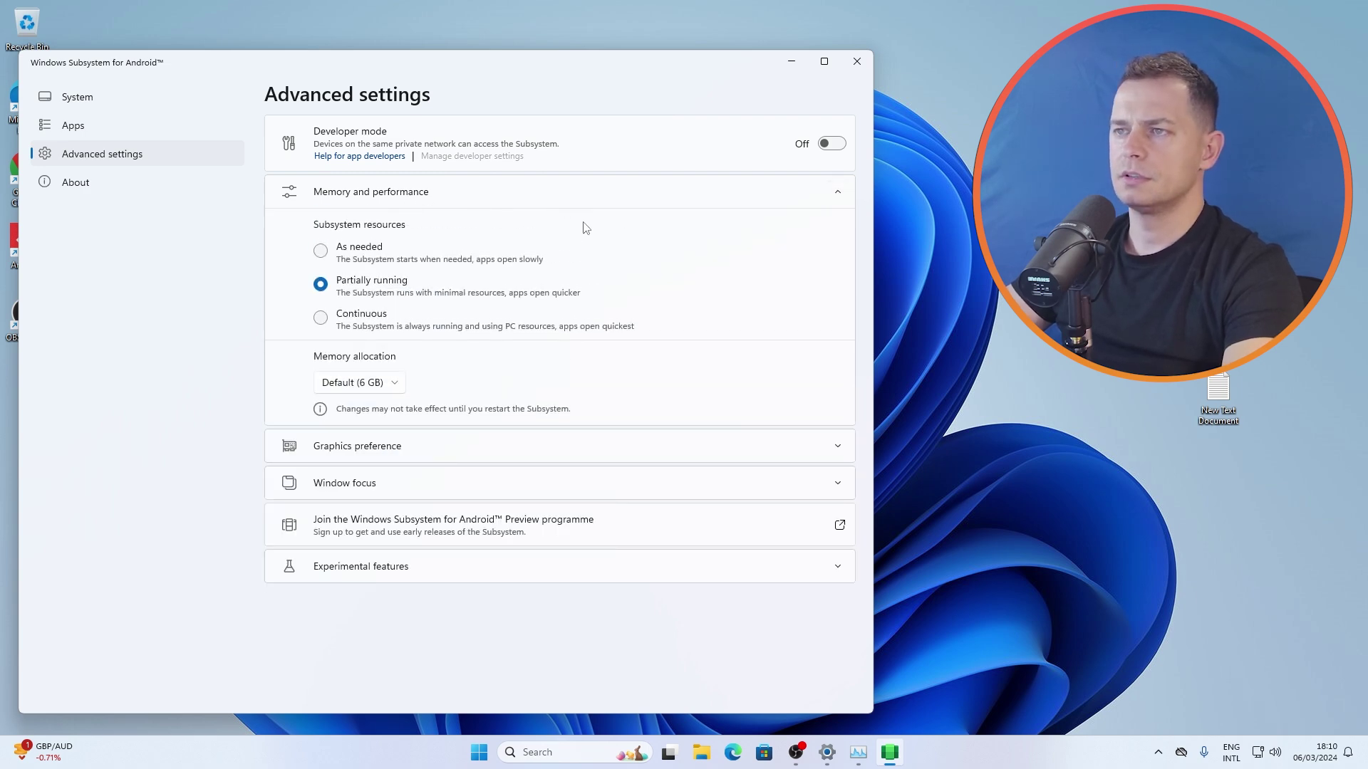
{"action": "left_click", "coordinate": [320, 251]}
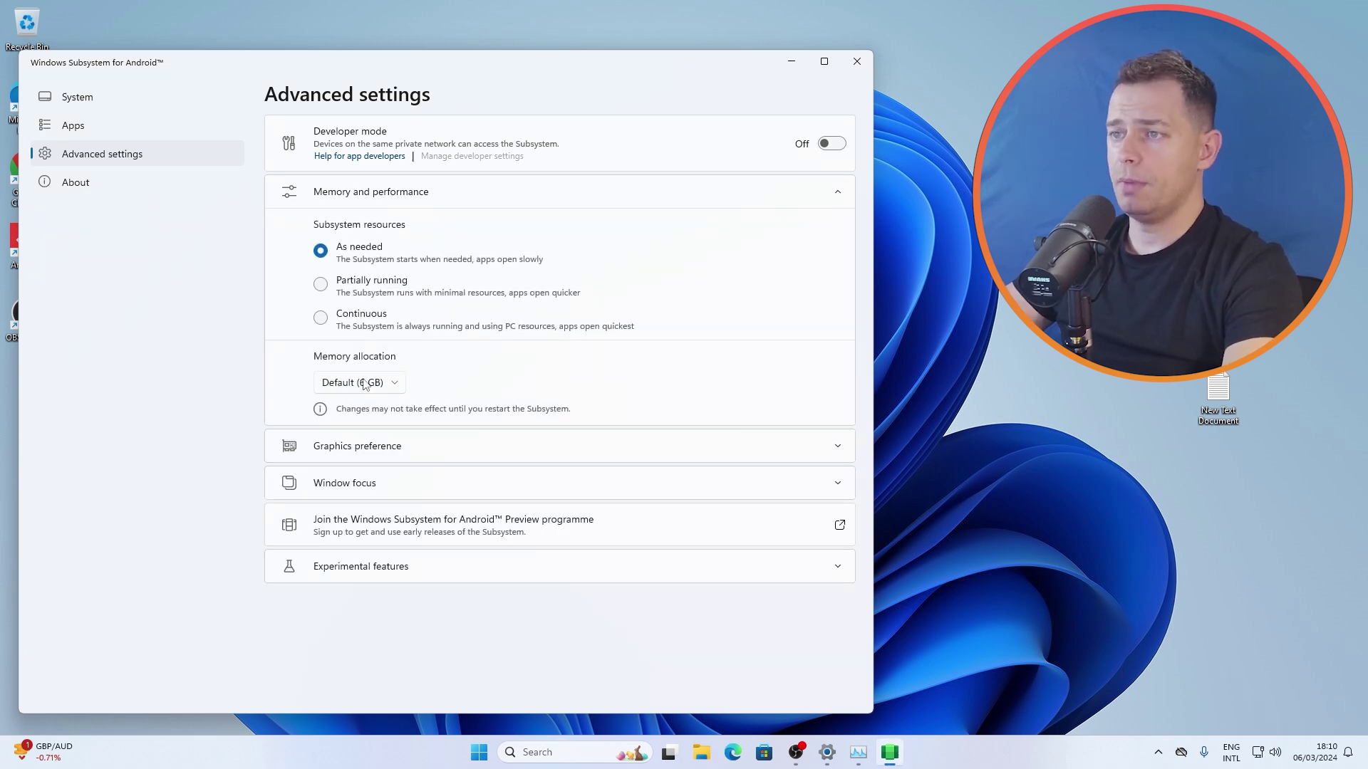
{"action": "left_click", "coordinate": [364, 383]}
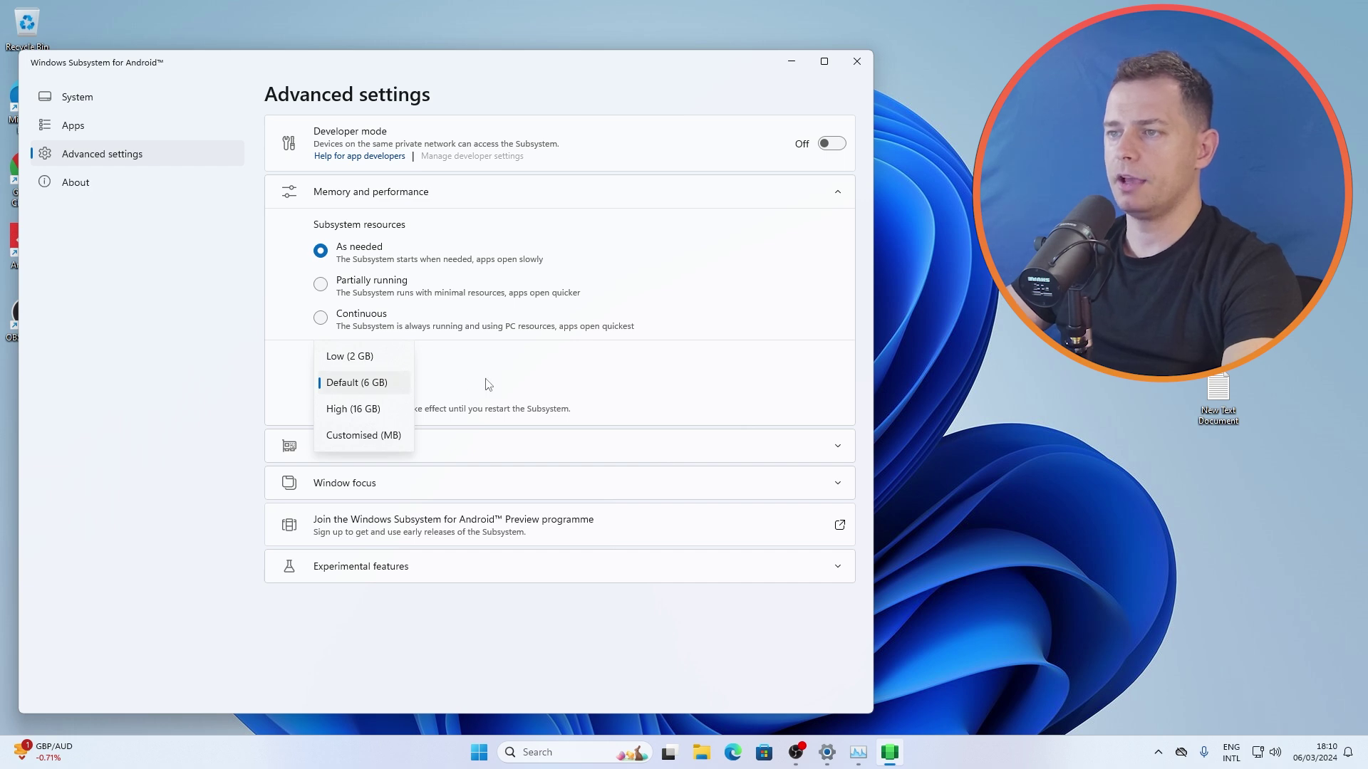
{"action": "left_click", "coordinate": [344, 411]}
Step: Try Specific GPU (NVIDIA Quadro M4000), then return the graphics preference to High performance (Default)
{"action": "left_click", "coordinate": [503, 446]}
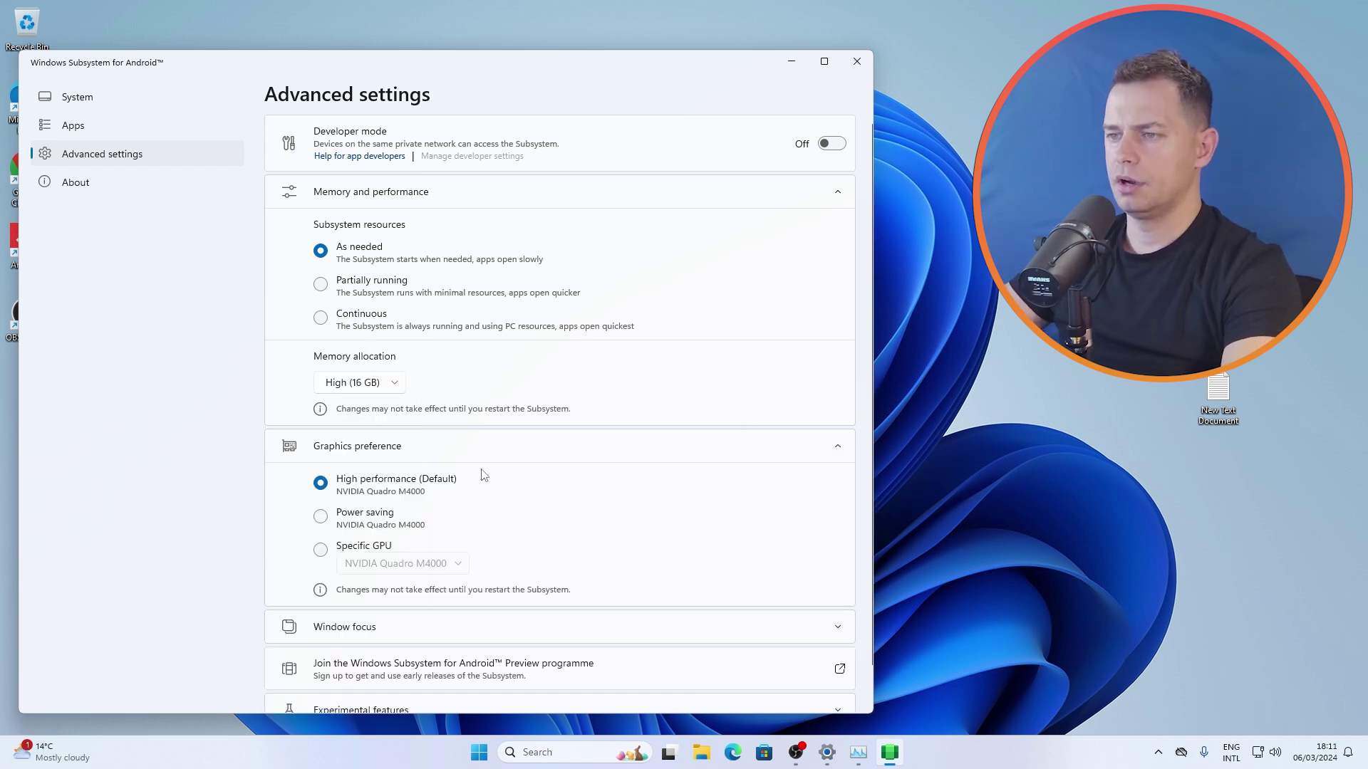
{"action": "scroll", "coordinate": [620, 495], "scroll_direction": "down", "scroll_amount": 1}
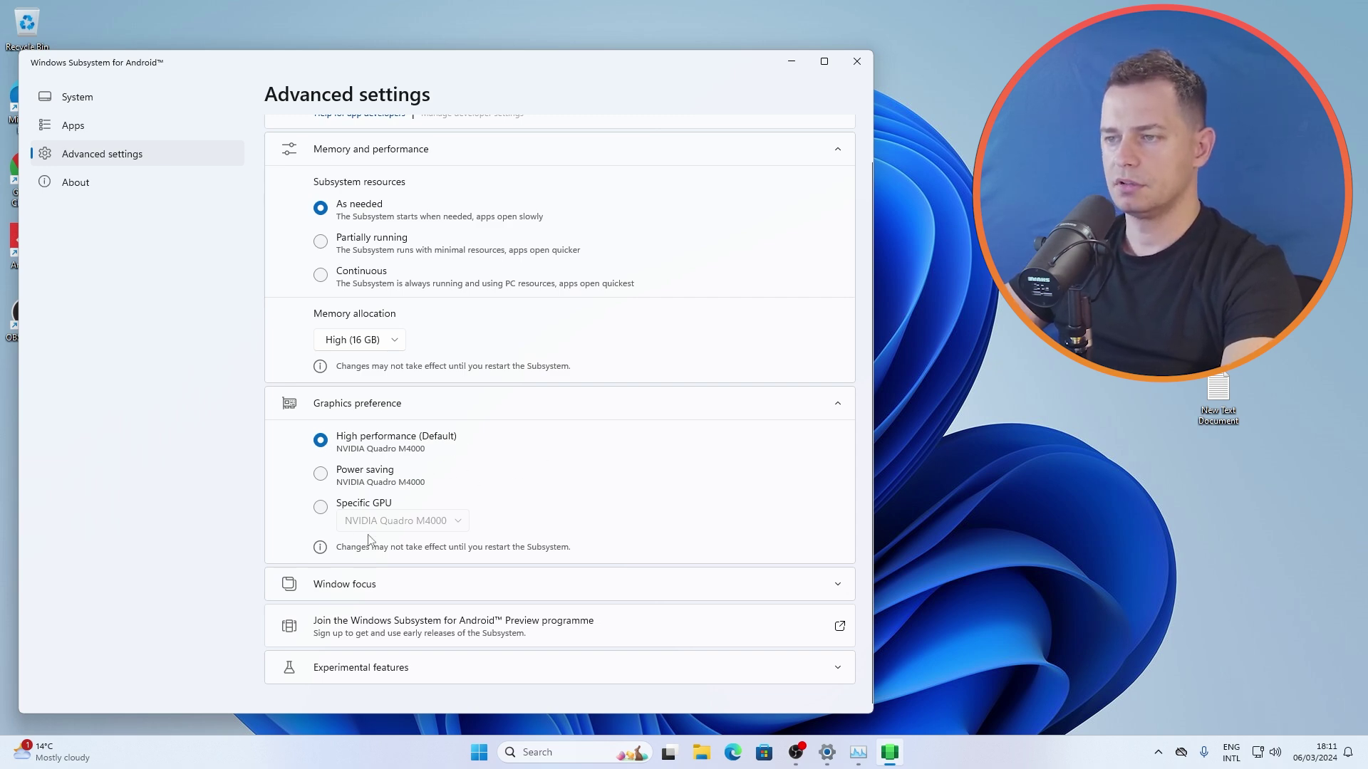
{"action": "left_click", "coordinate": [319, 508]}
{"action": "left_click", "coordinate": [383, 524]}
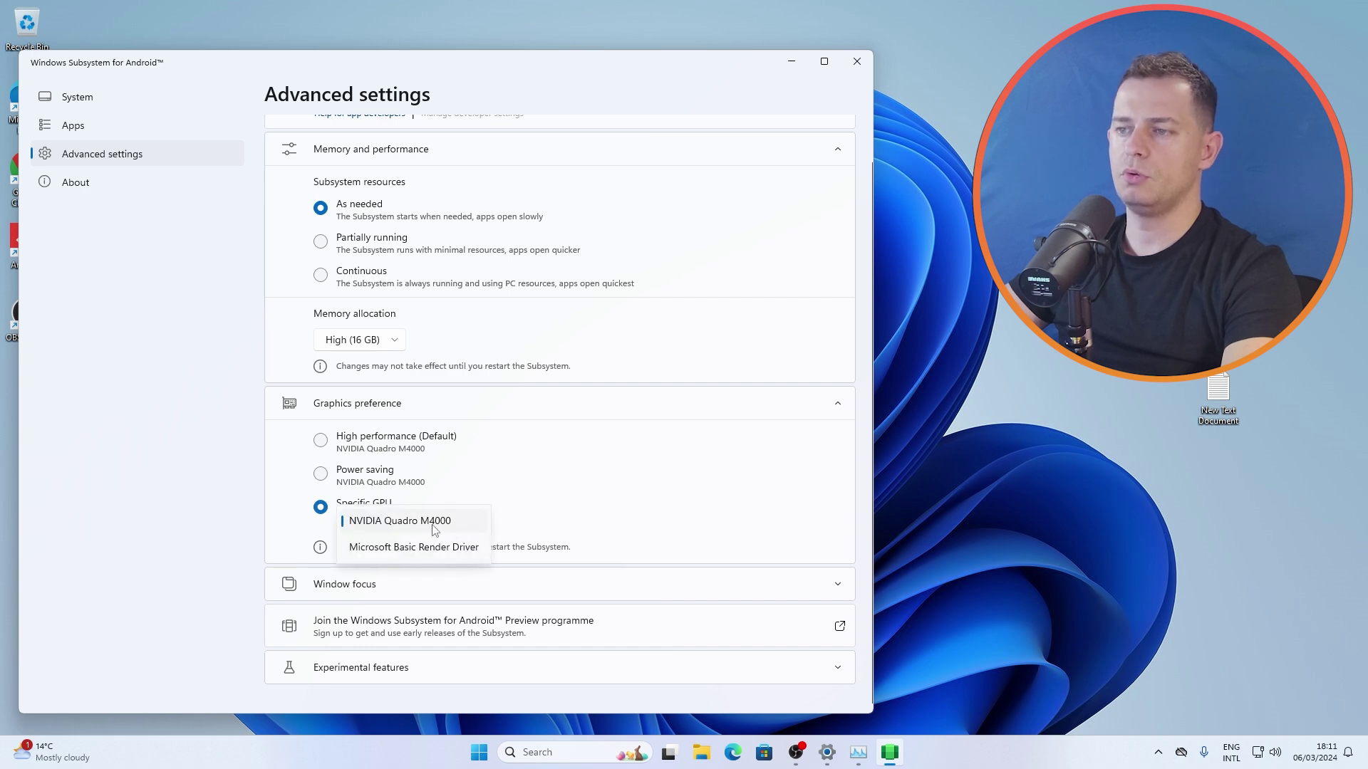
{"action": "left_click", "coordinate": [320, 447]}
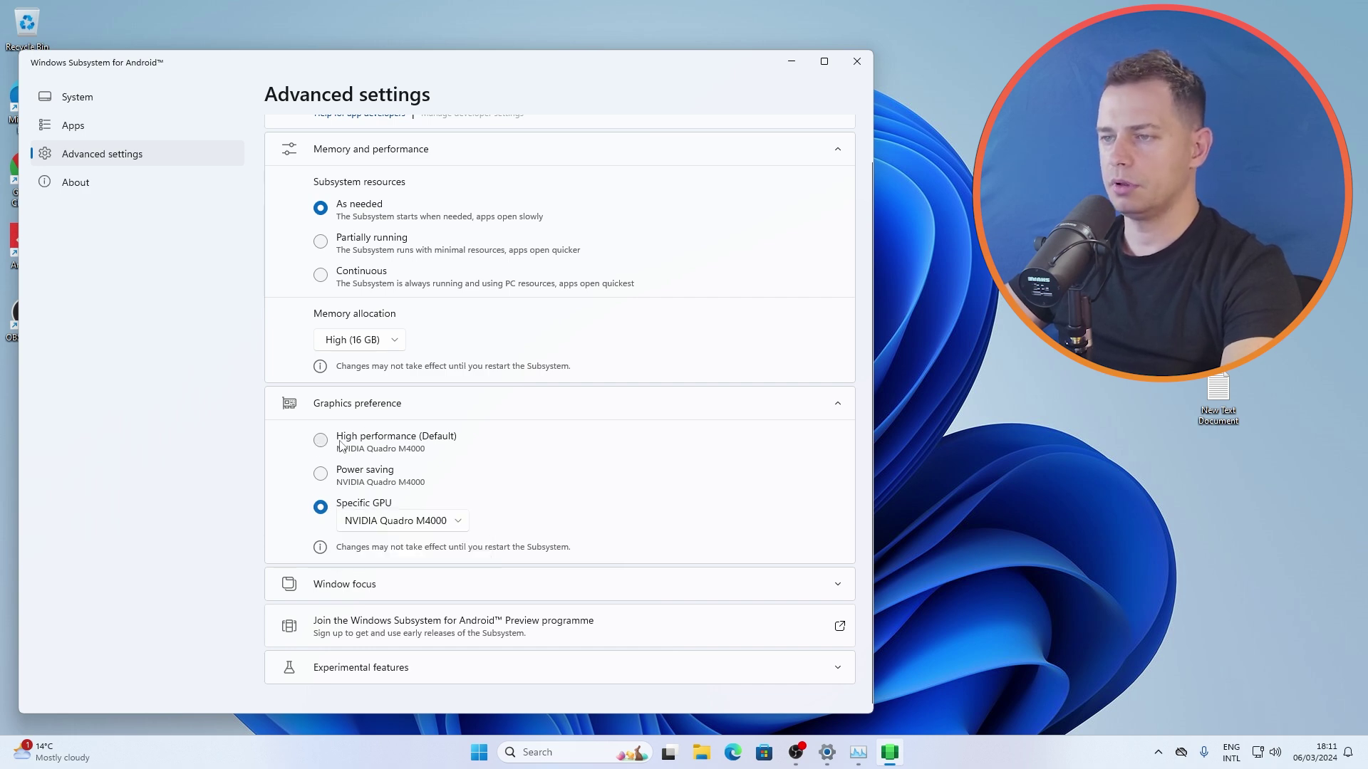
{"action": "left_click", "coordinate": [321, 441]}
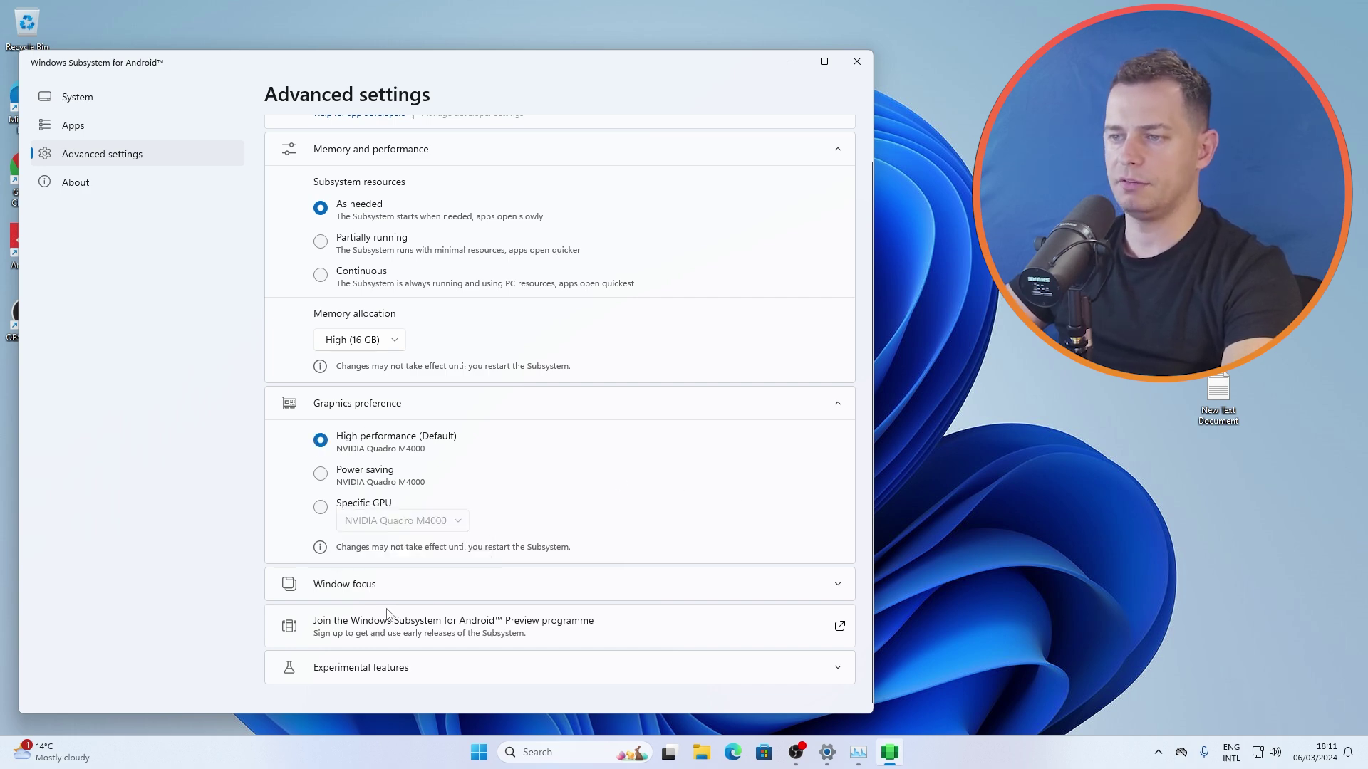
Step: Expand the Window focus and Experimental features sections and scroll back to the top
{"action": "left_click", "coordinate": [427, 595]}
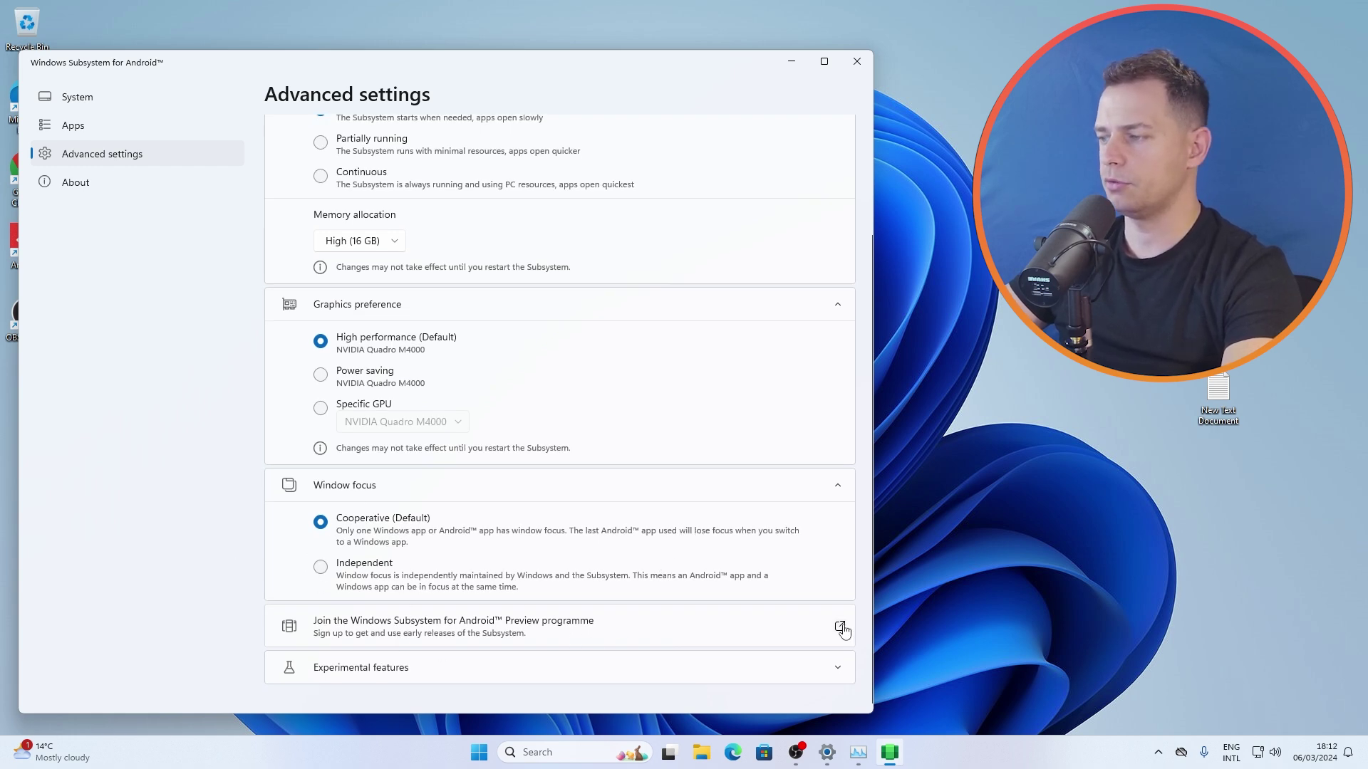
{"action": "left_click", "coordinate": [367, 670]}
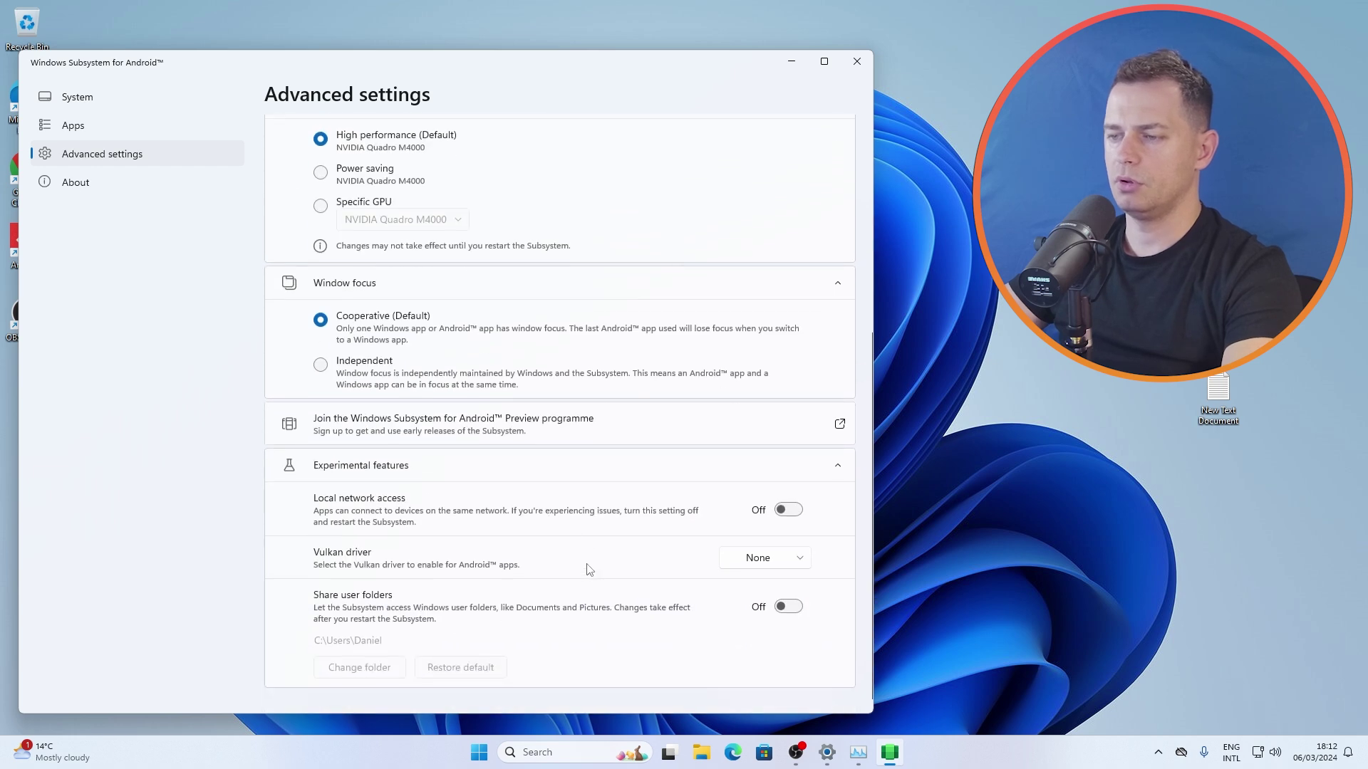
{"action": "scroll", "coordinate": [654, 556], "scroll_direction": "up", "scroll_amount": 5}
{"action": "scroll", "coordinate": [654, 552], "scroll_direction": "down", "scroll_amount": 5}
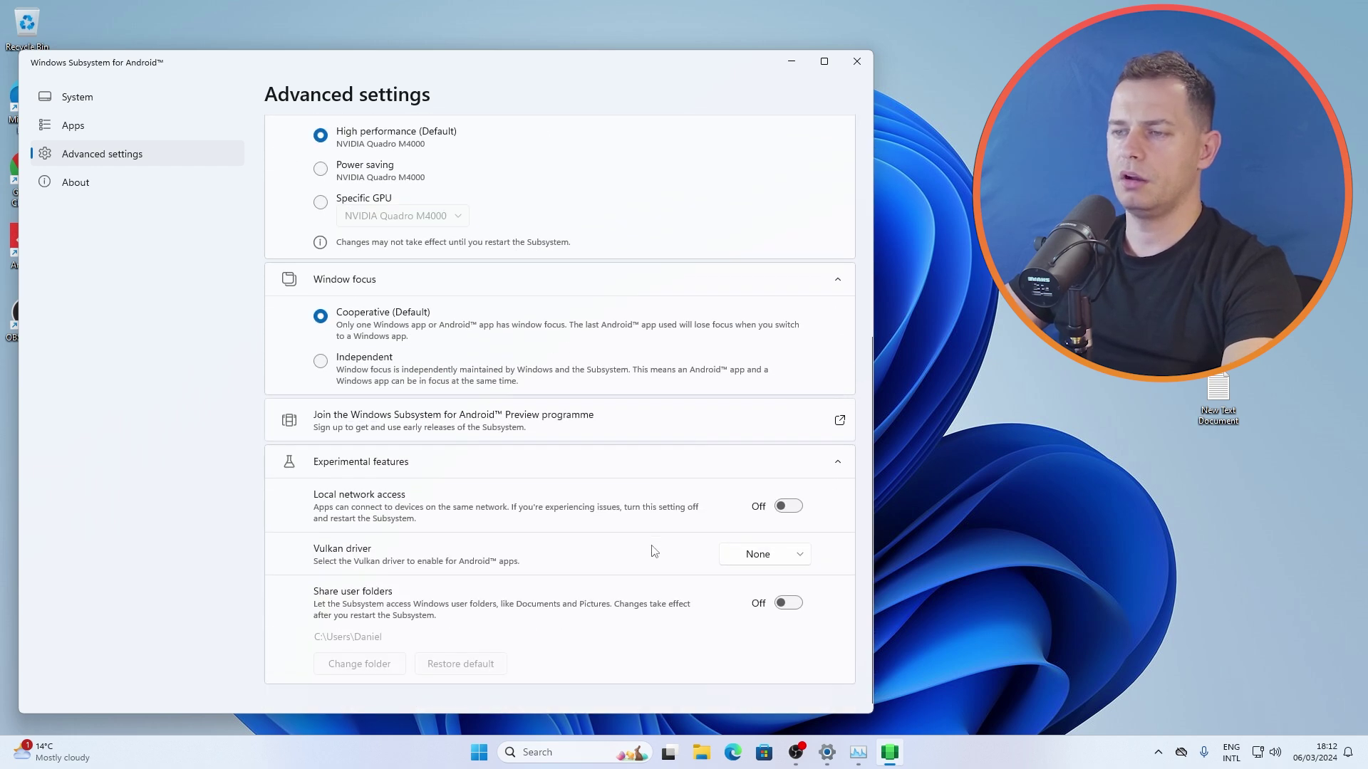
{"action": "scroll", "coordinate": [654, 552], "scroll_direction": "up", "scroll_amount": 5}
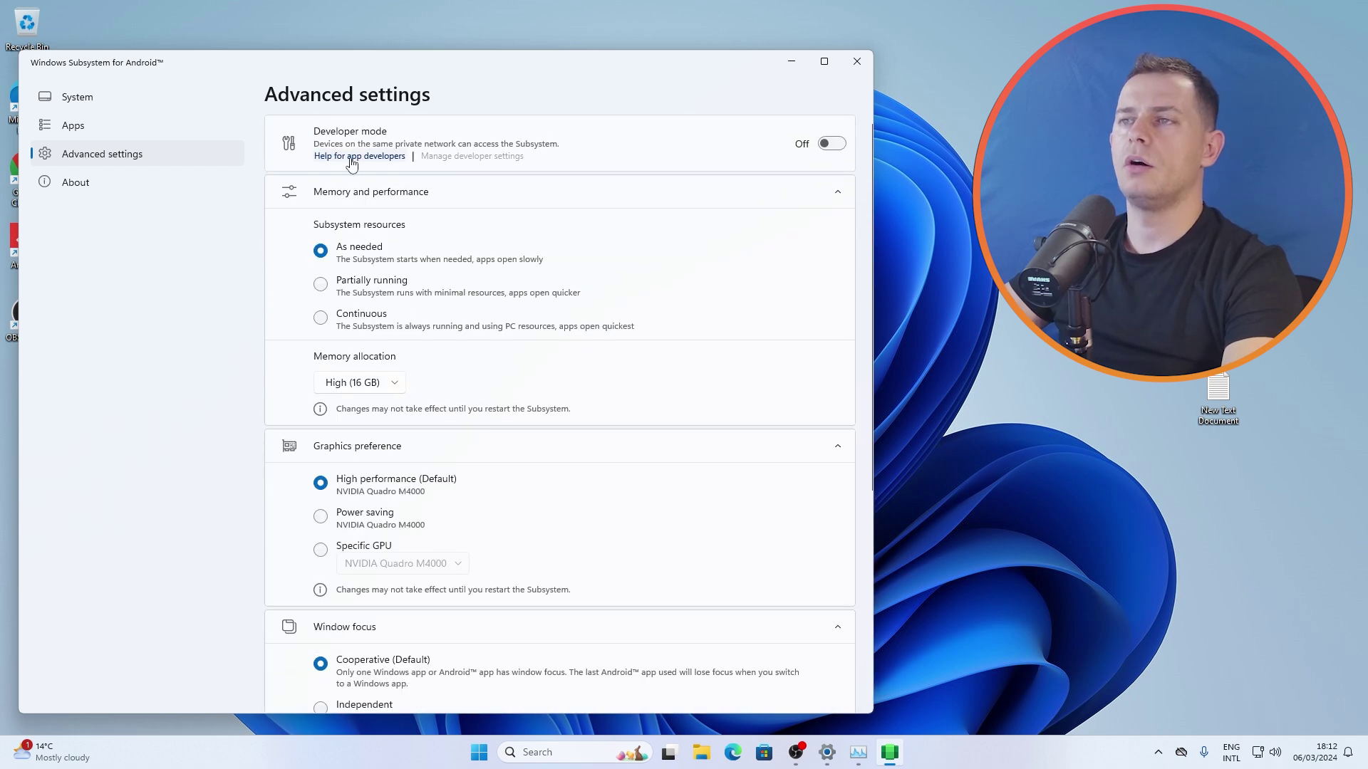
Step: List the five installed apps on the Apps page, try Amazon Appstore's options, then close Microsoft Store
{"action": "left_click", "coordinate": [74, 132]}
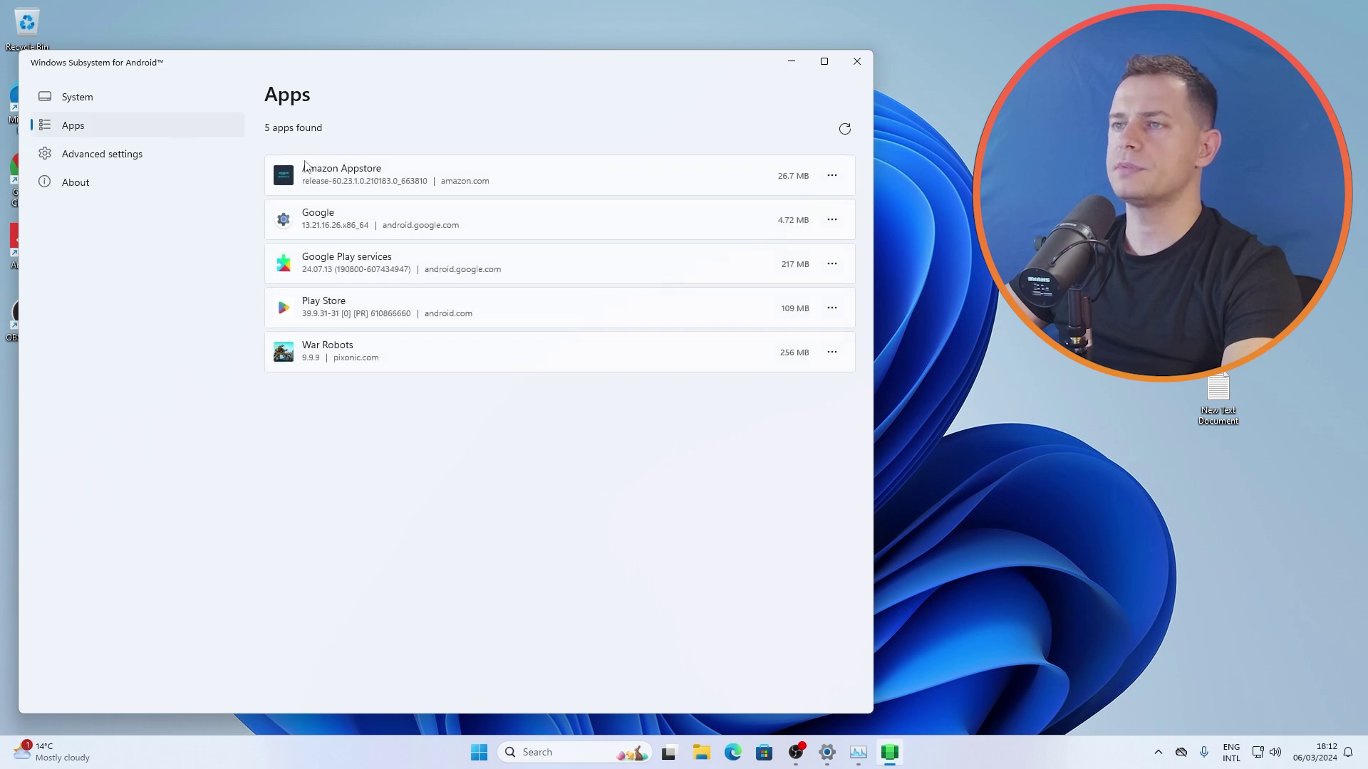
{"action": "left_click", "coordinate": [832, 176]}
{"action": "left_click", "coordinate": [573, 116]}
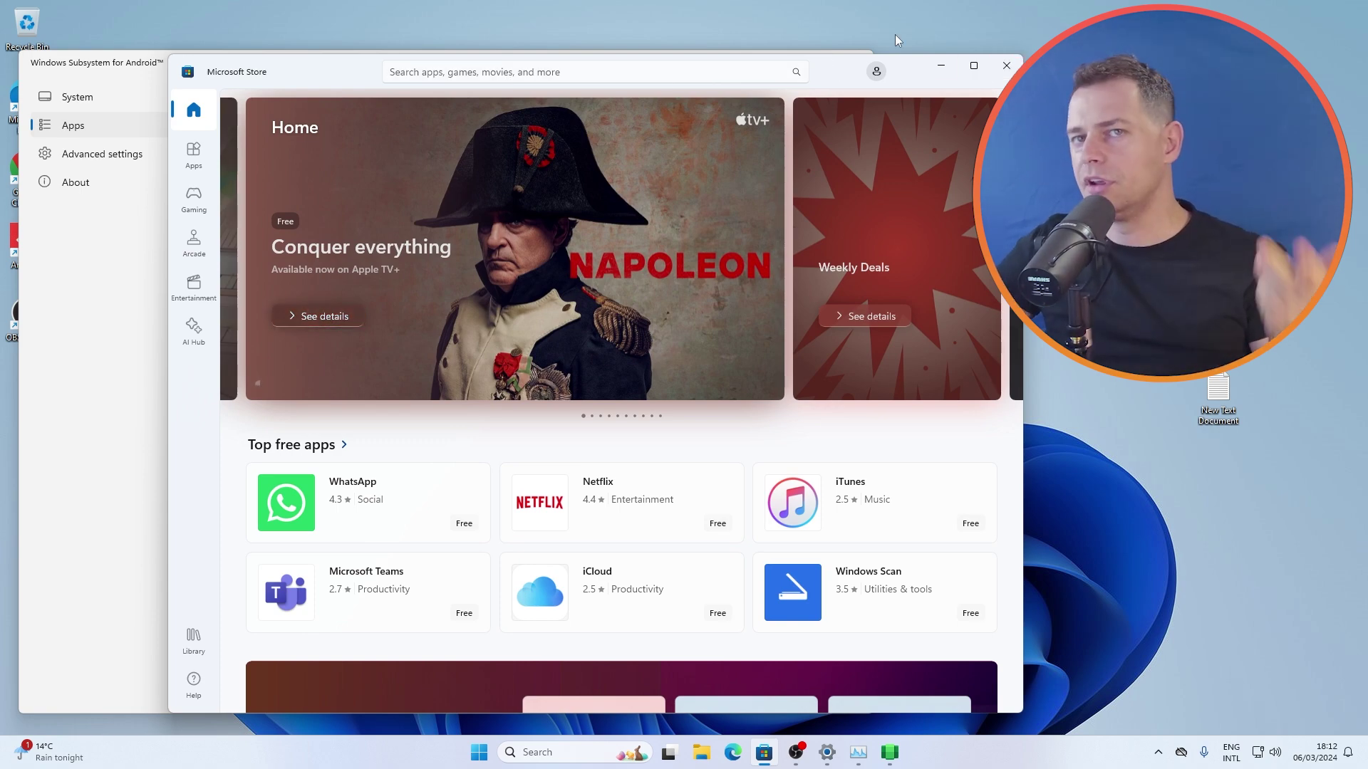
{"action": "left_click", "coordinate": [1004, 66]}
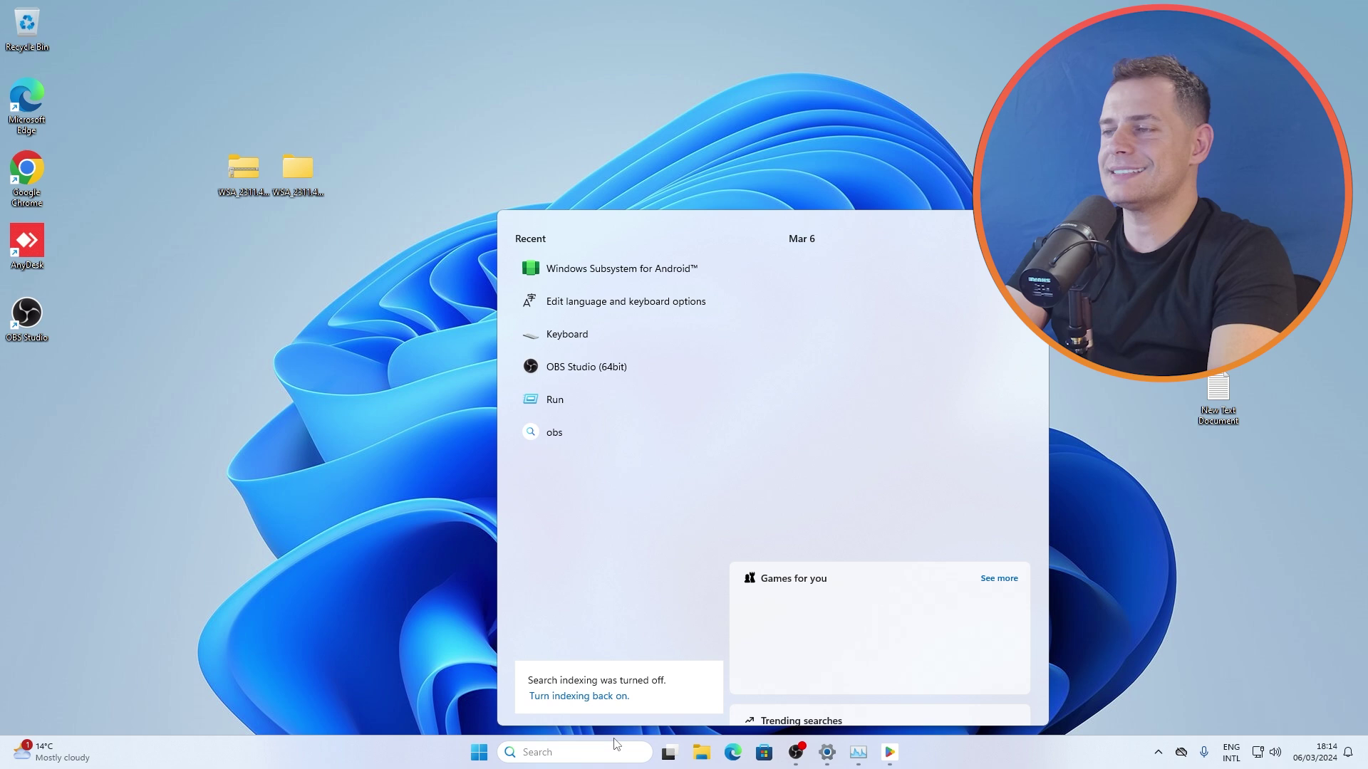
Step: Search 'windows features' and open Turn Windows features on or off, moving the dialog left
{"action": "type", "text": "windo"}
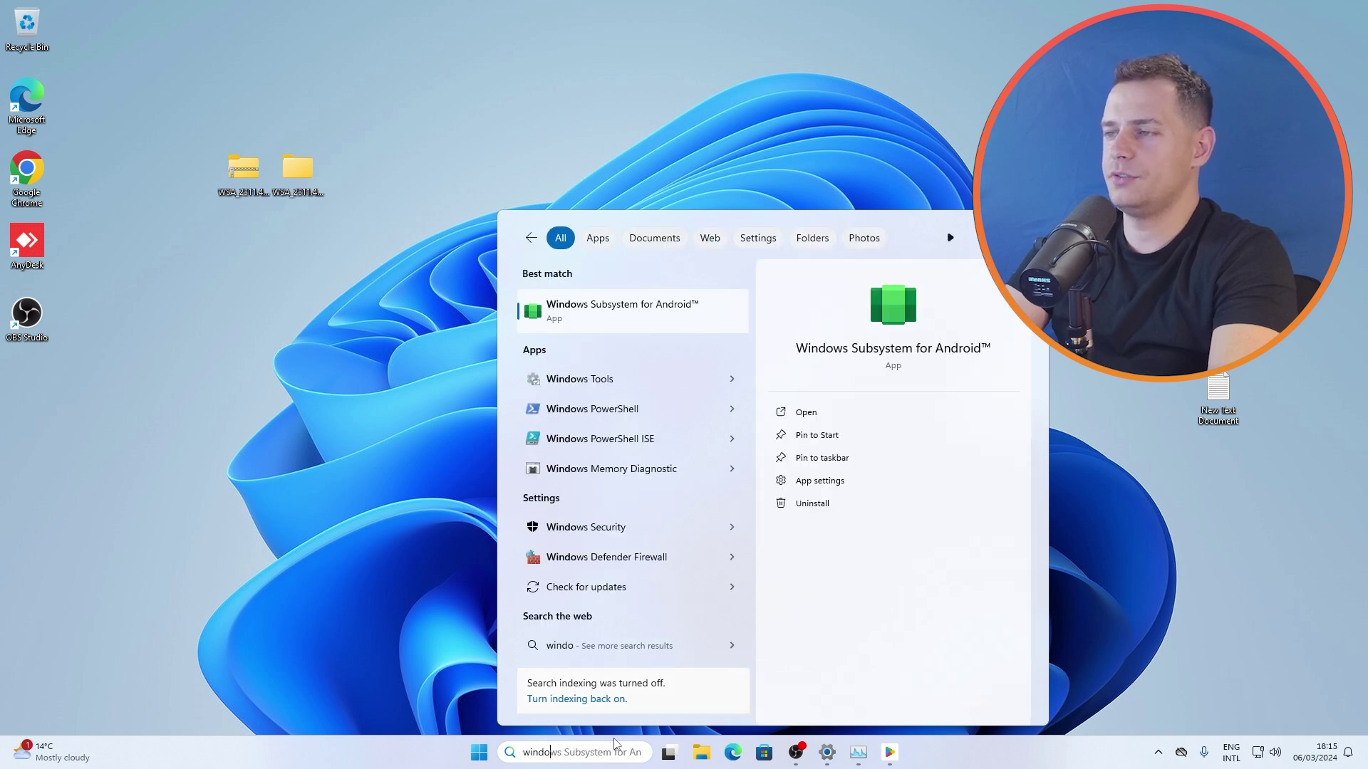
{"action": "type", "text": "ws features"}
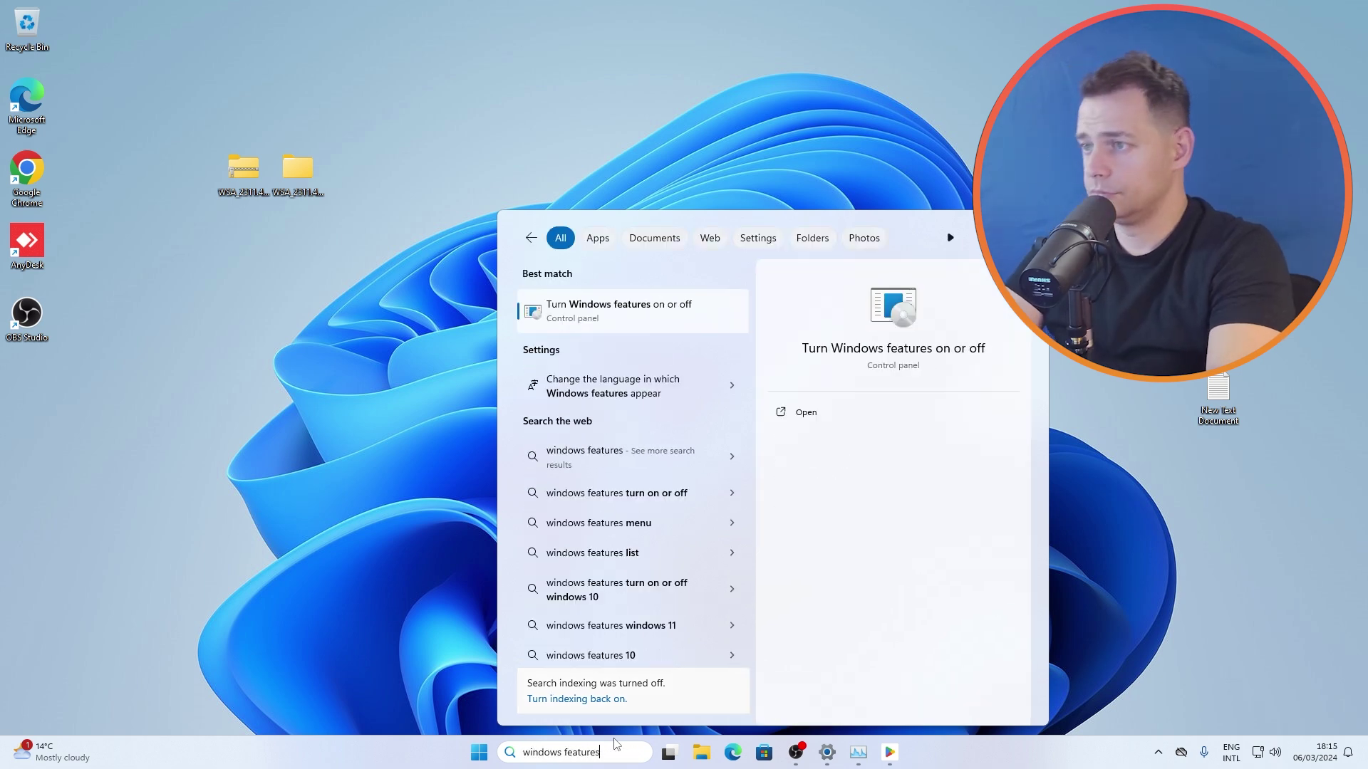
{"action": "left_click", "coordinate": [611, 312]}
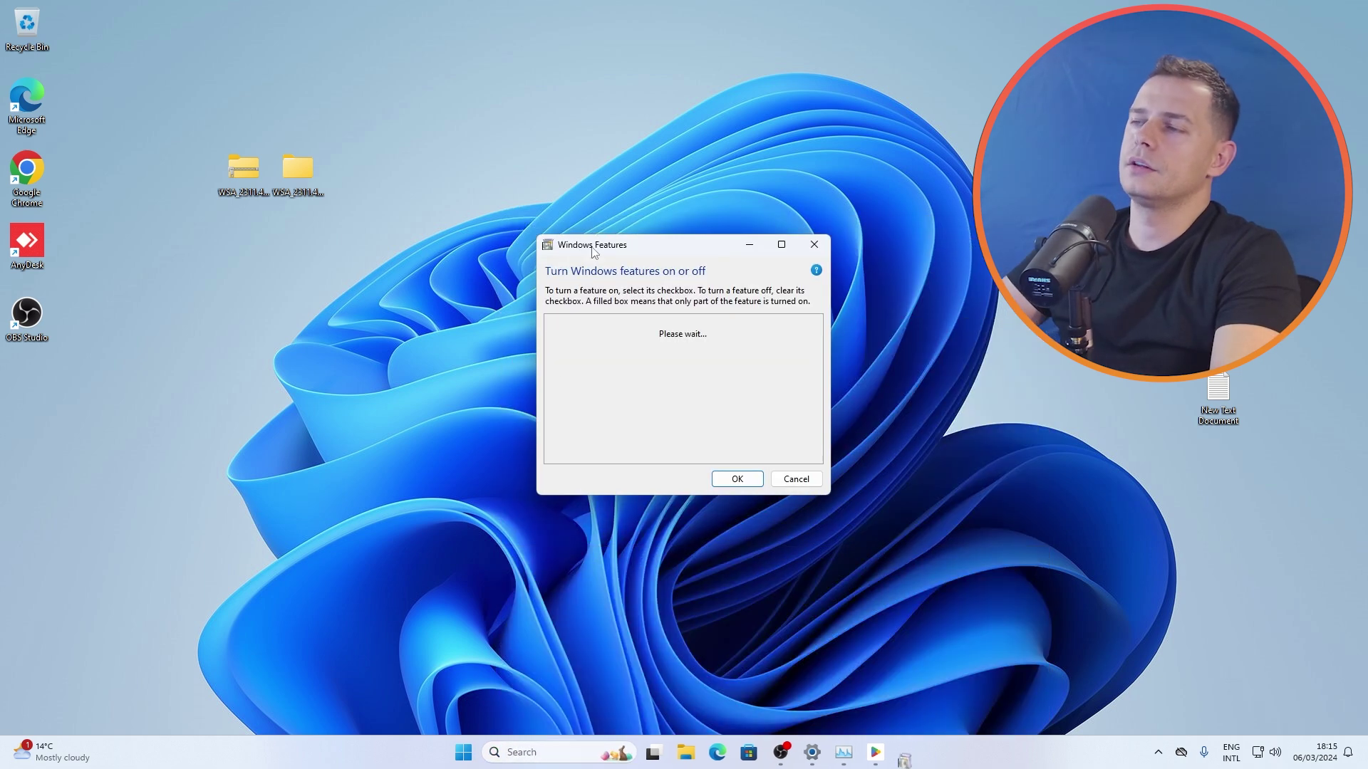
{"action": "left_click_drag", "start_coordinate": [685, 235], "coordinate": [318, 258]}
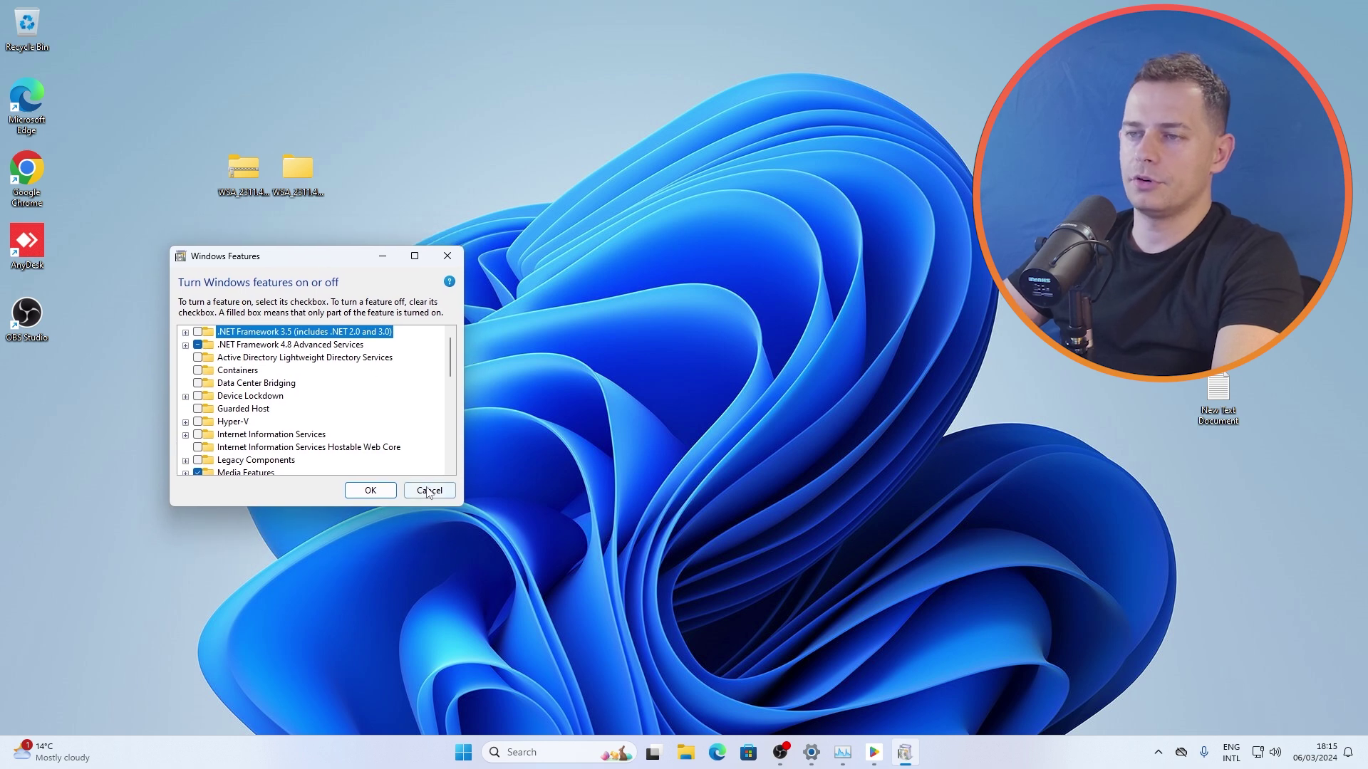
Step: Confirm Virtual Machine Platform is ticked and Windows Hypervisor Platform is off, after checking Hyper-V
{"action": "left_click", "coordinate": [241, 425]}
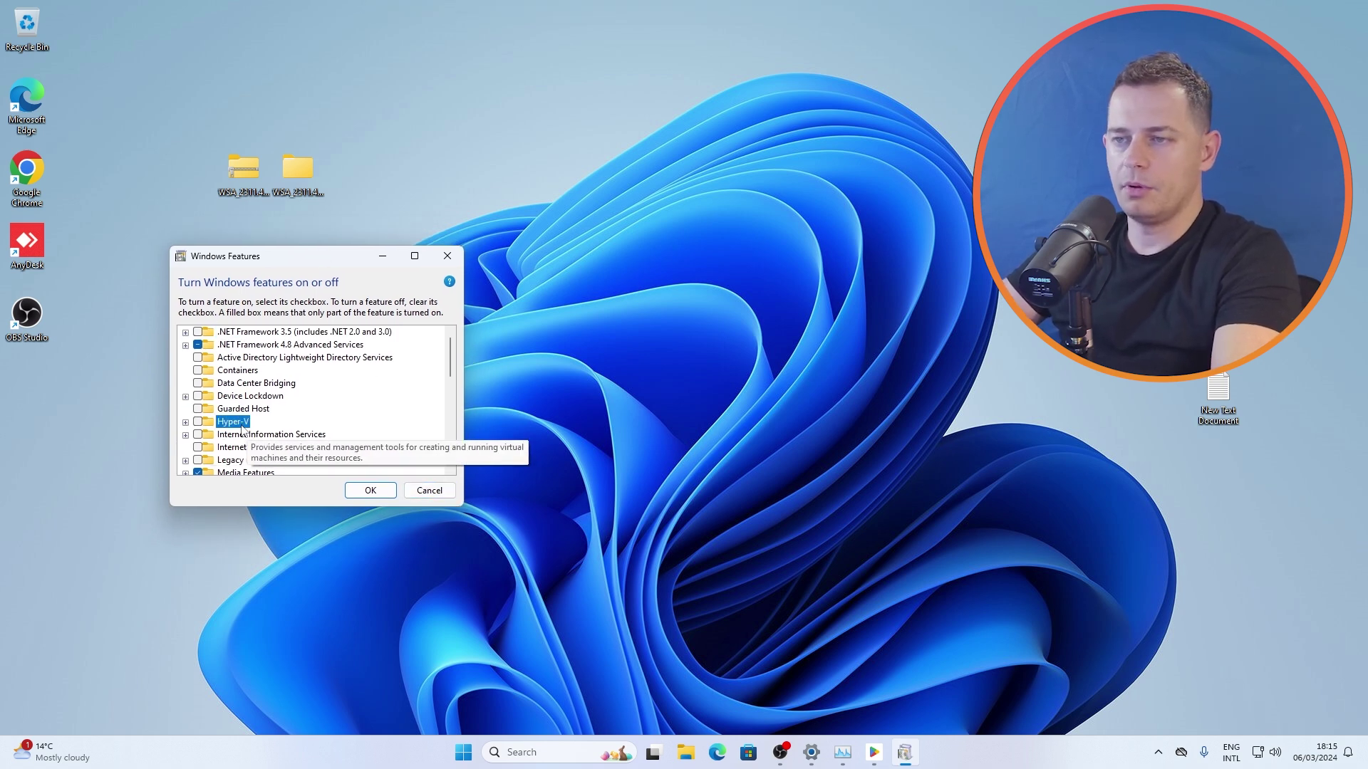
{"action": "scroll", "coordinate": [384, 435], "scroll_direction": "down", "scroll_amount": 1}
{"action": "key", "text": "v"}
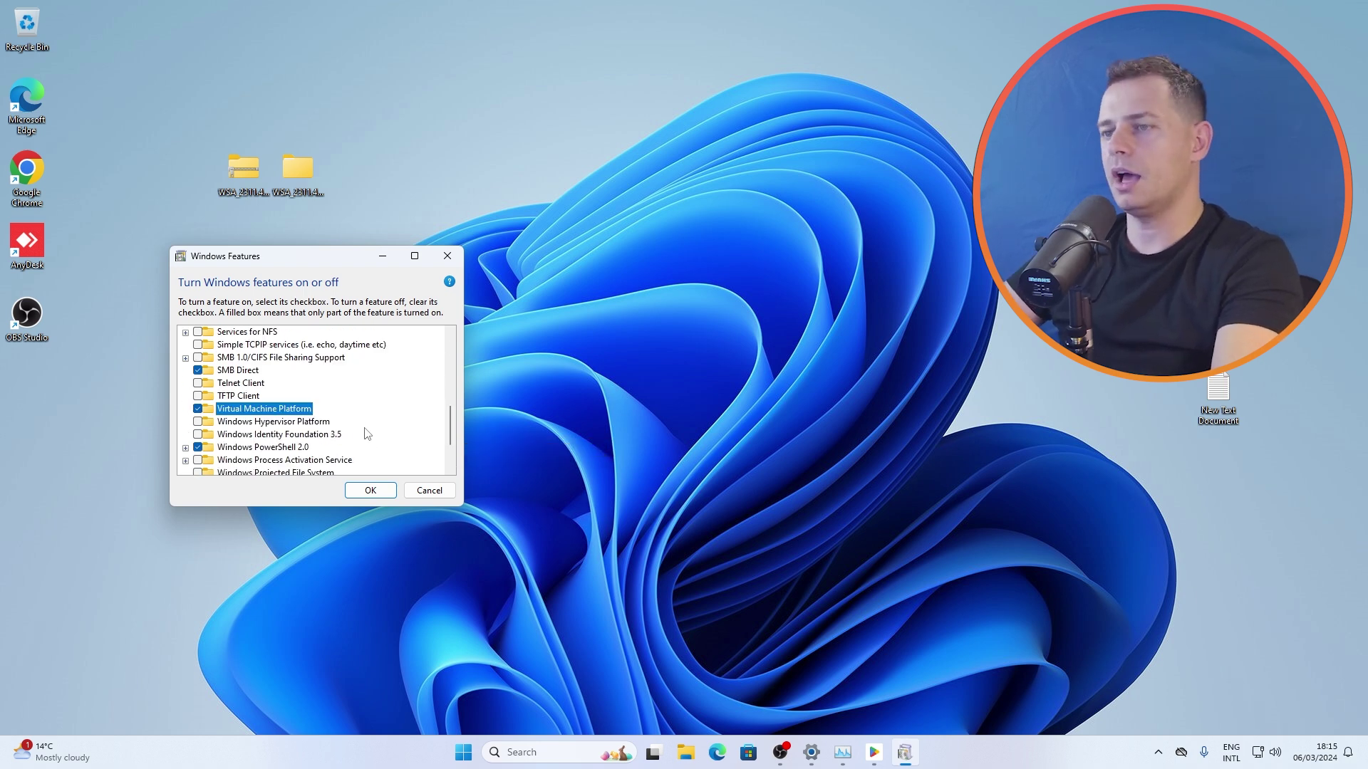
{"action": "scroll", "coordinate": [355, 421], "scroll_direction": "down", "scroll_amount": 1}
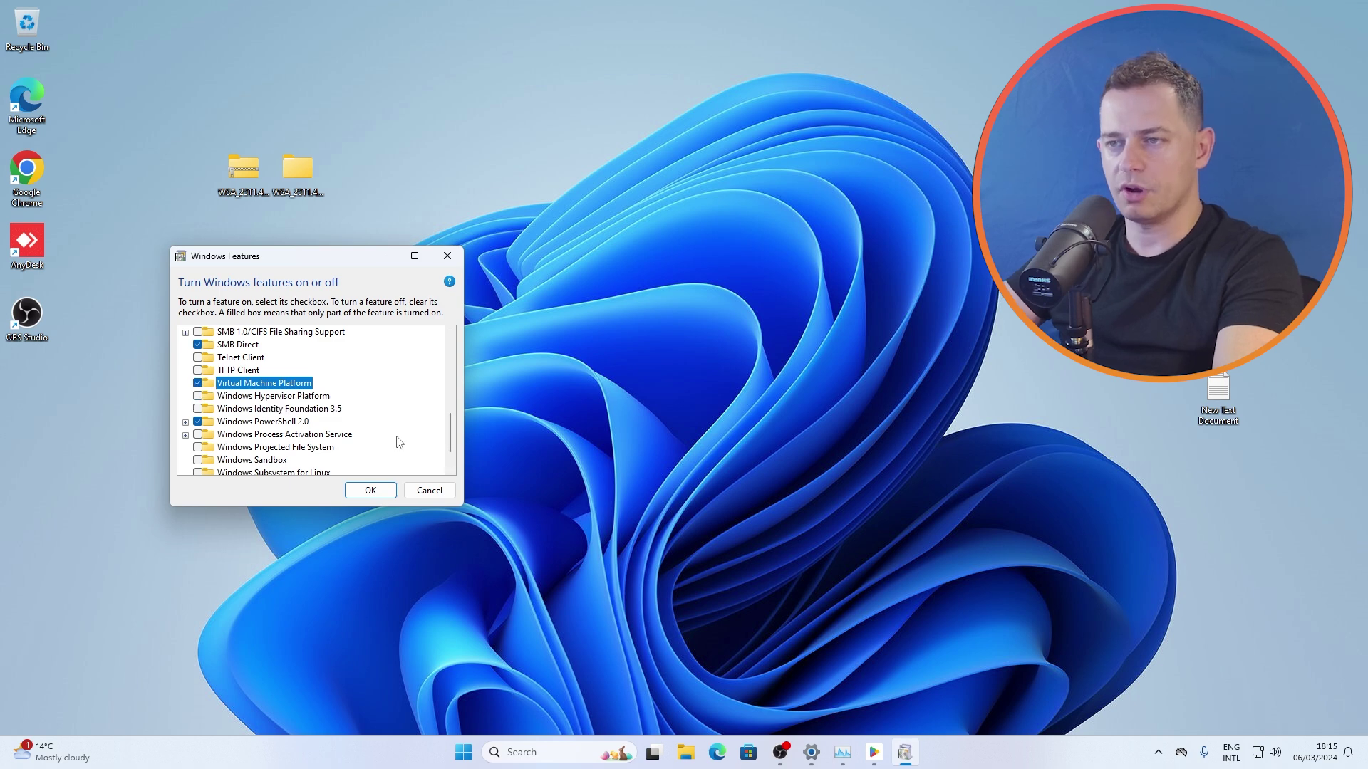
{"action": "key", "text": "Down"}
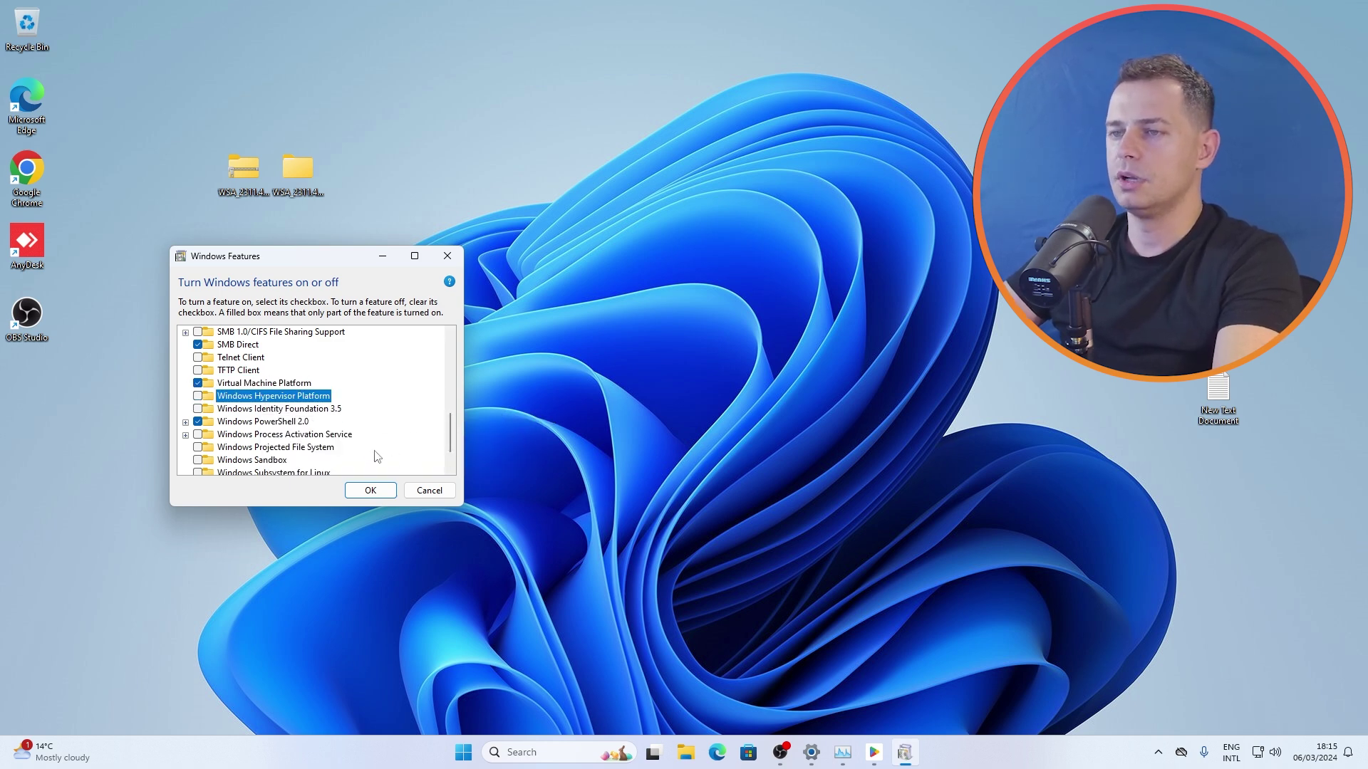
{"action": "left_click", "coordinate": [278, 384]}
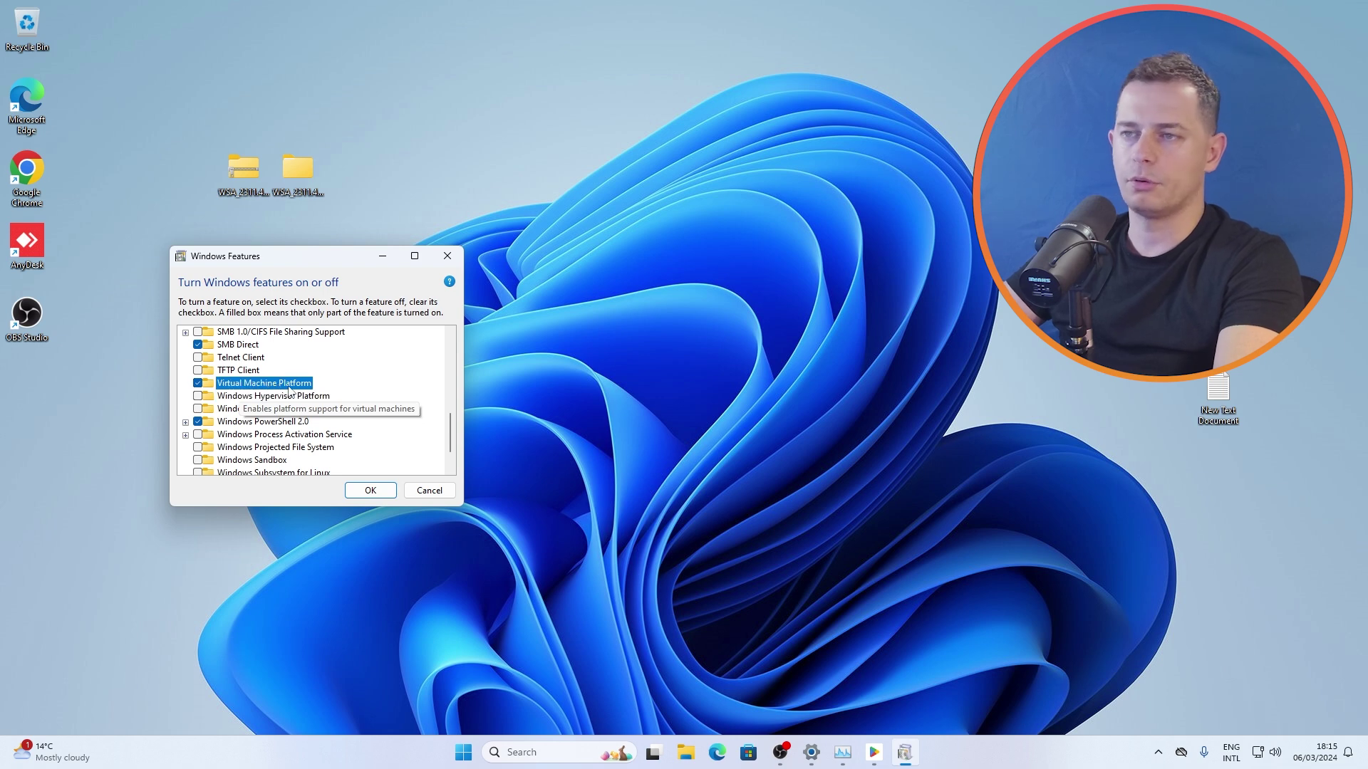
{"action": "scroll", "coordinate": [378, 436], "scroll_direction": "down", "scroll_amount": 1}
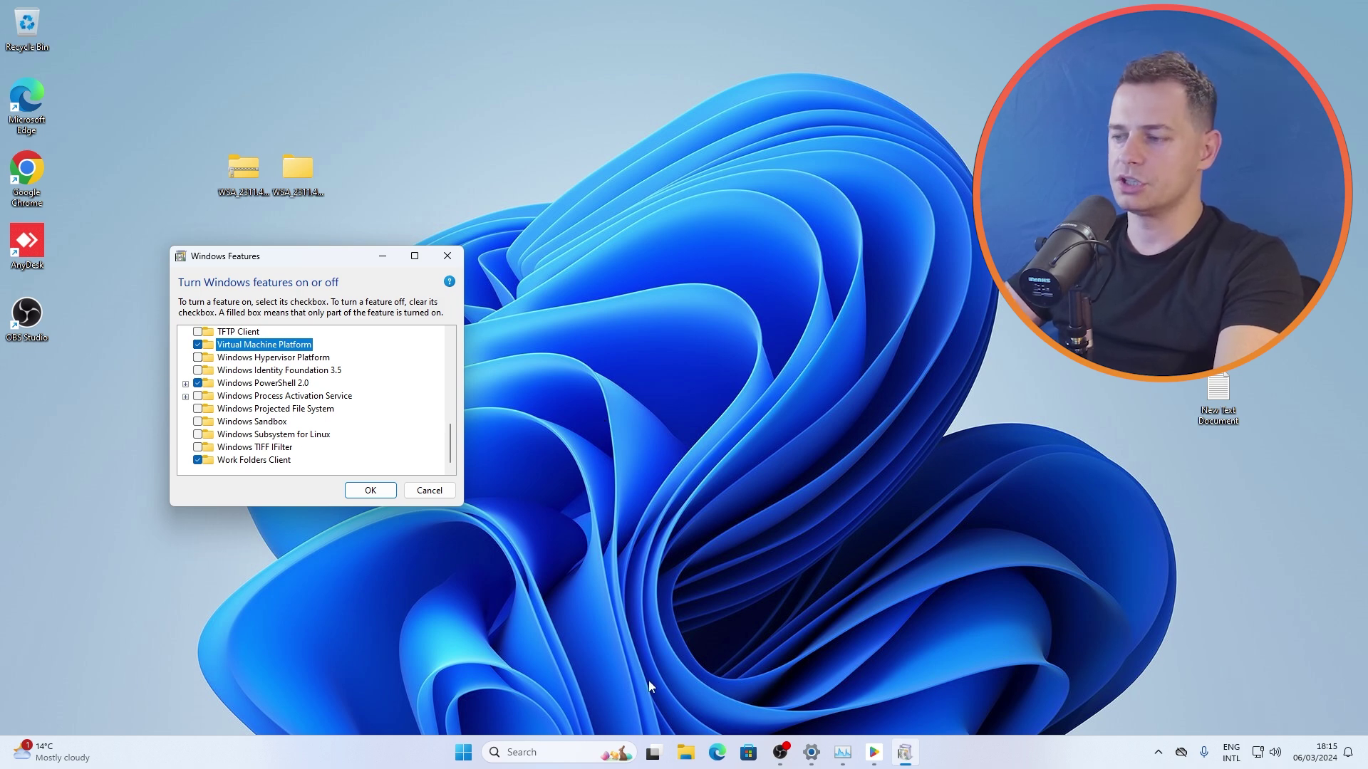
Step: Cancel Windows Features unchanged, narrow the Play Store window, then minimize it to the desktop
{"action": "left_click", "coordinate": [430, 490]}
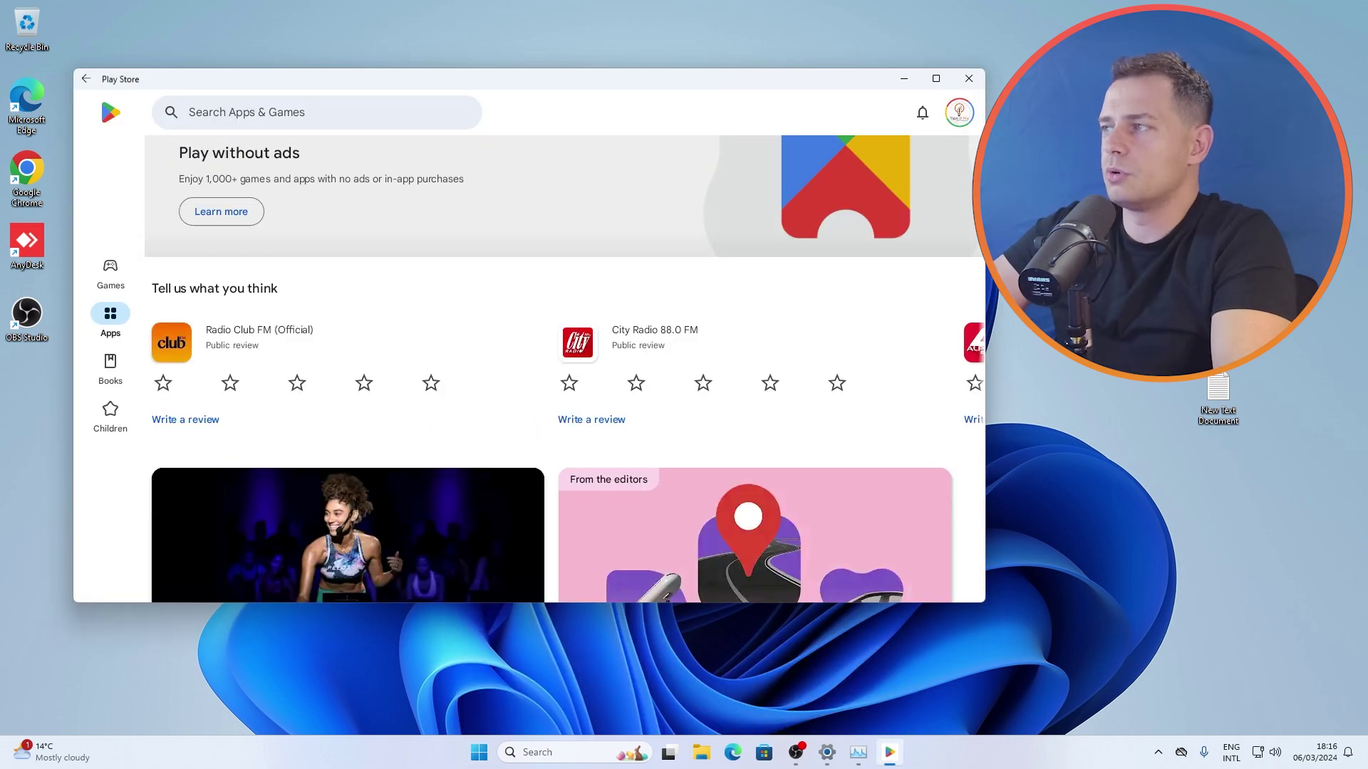
{"action": "left_click_drag", "start_coordinate": [966, 247], "coordinate": [830, 246]}
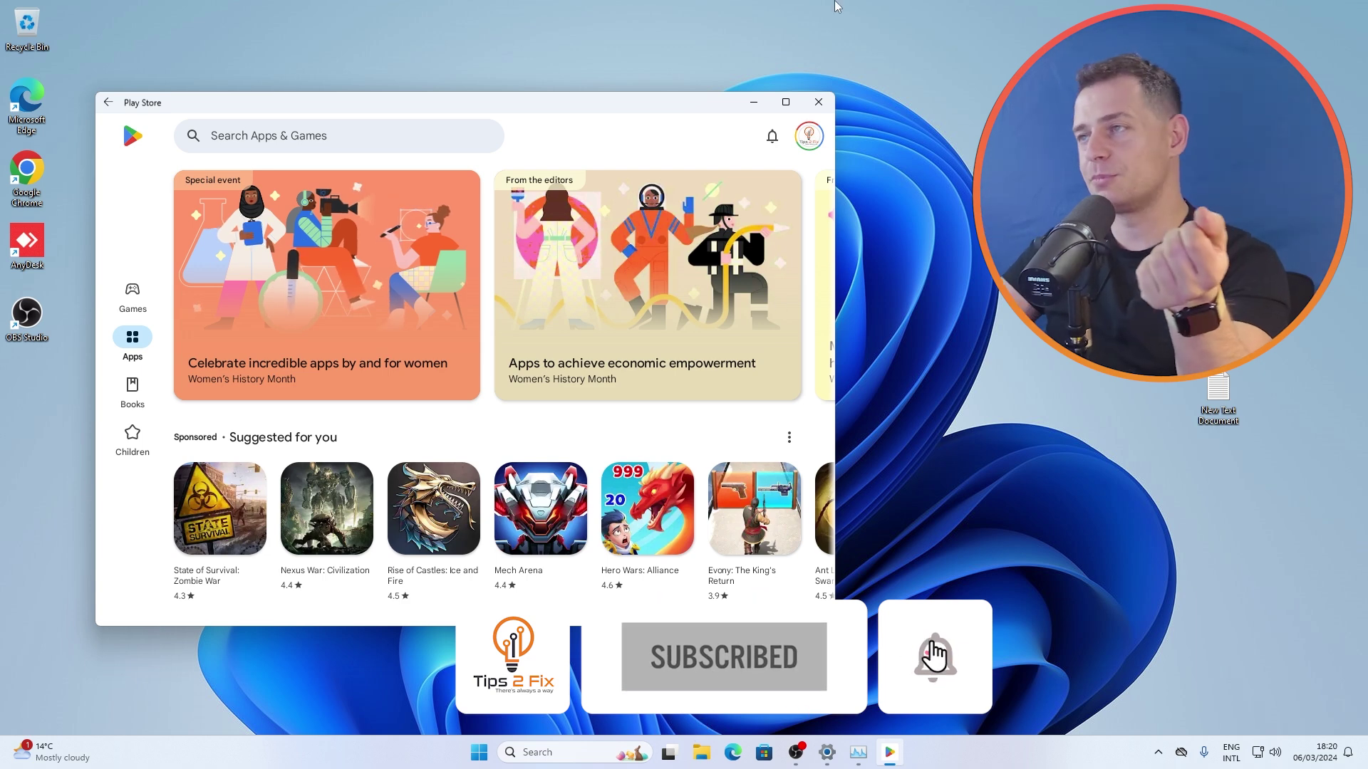
{"action": "left_click", "coordinate": [754, 102]}
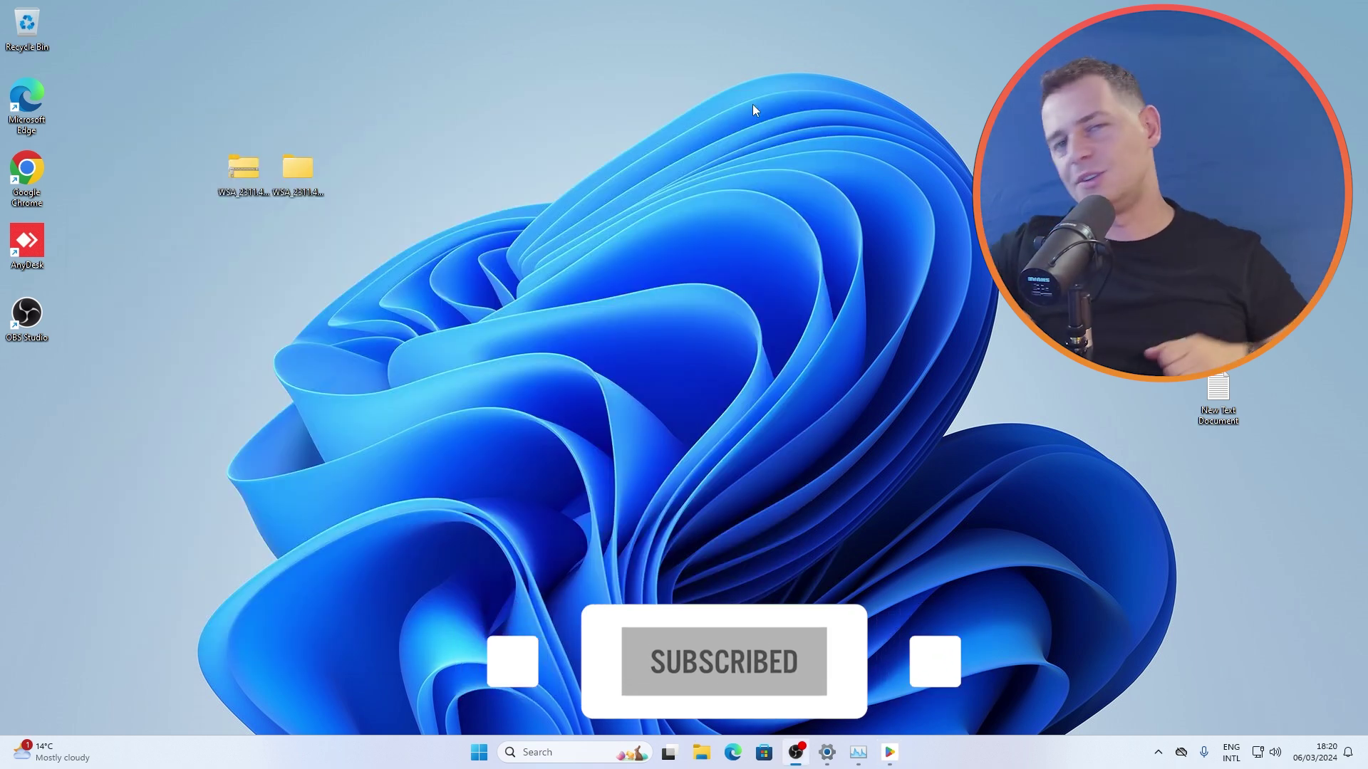